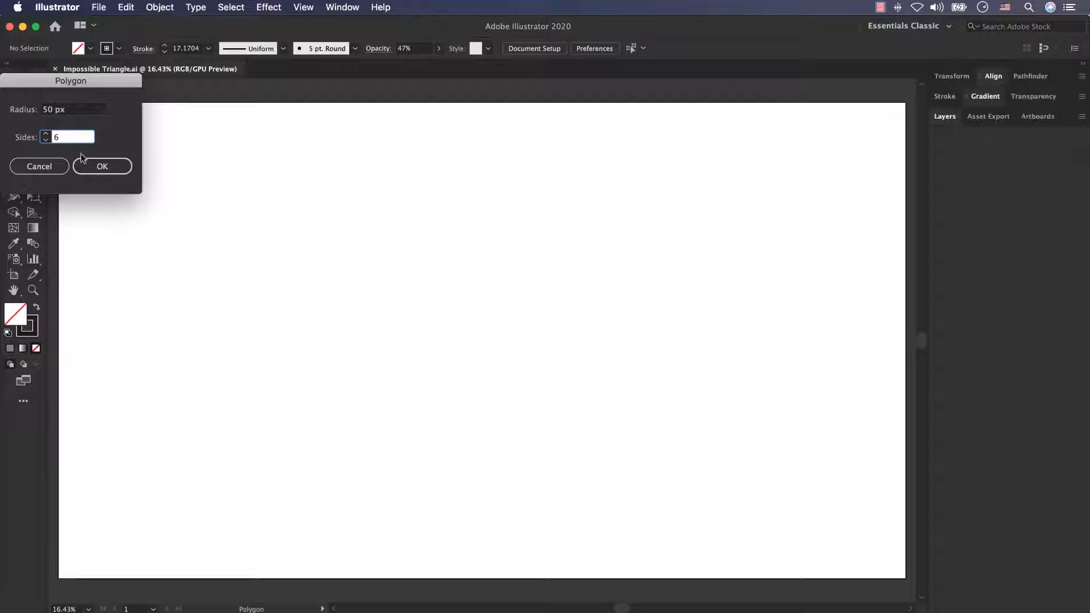
Step: Create a six-sided polygon with a 50 px radius and enlarge it from its center to about 1727 px wide
left_click(97, 165)
left_click(11, 87)
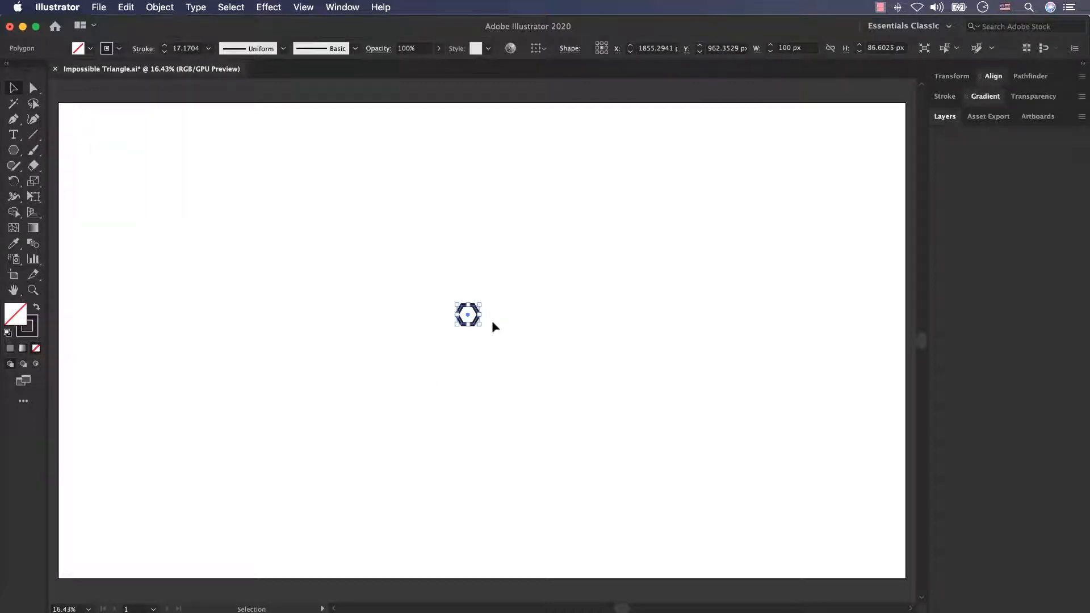
left_click_drag(483, 327, 659, 505)
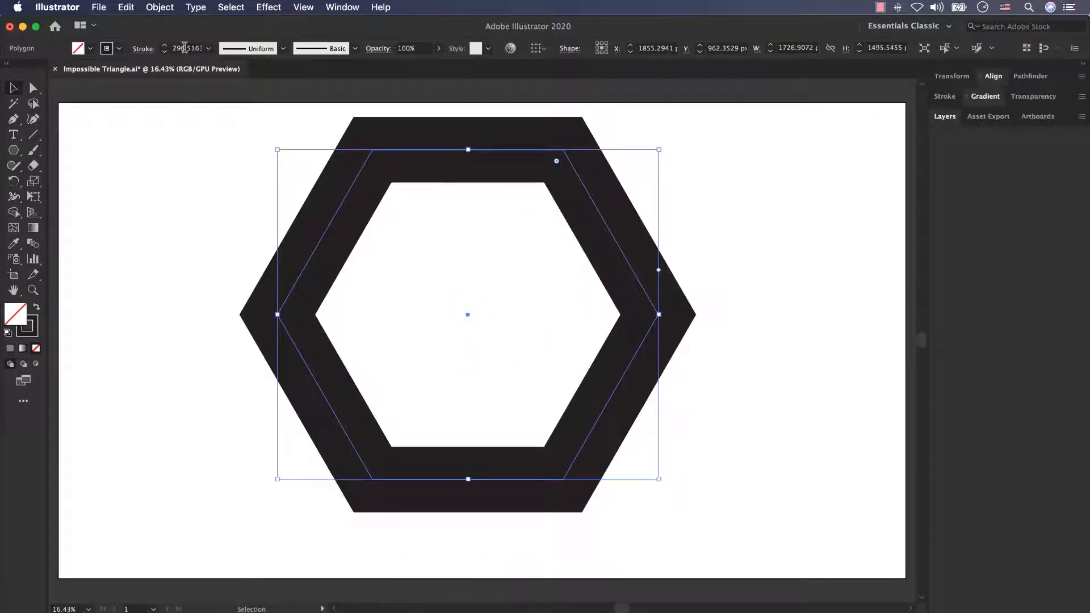
Step: Set the hexagon's stroke weight to 2 pt and deselect it
left_click(179, 48)
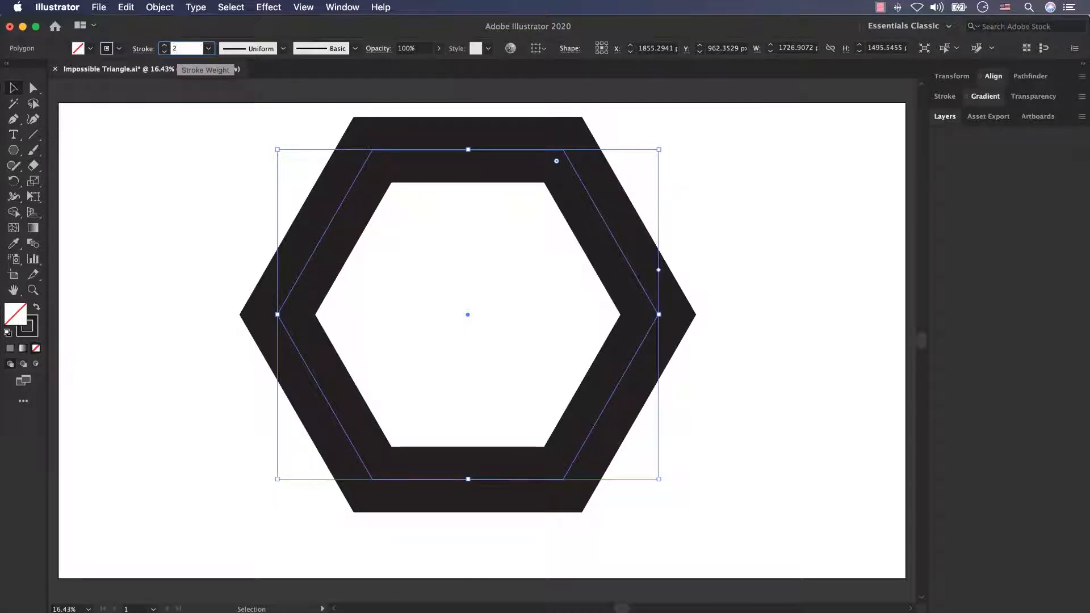
type("2")
key("Return")
left_click(188, 198)
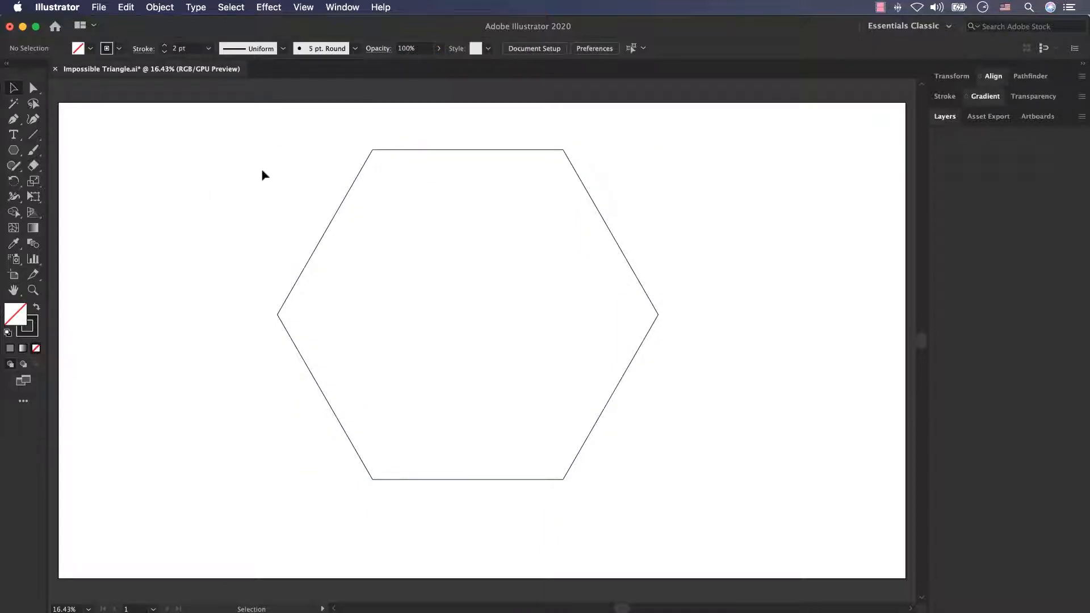
Step: Draw three line segments joining the hexagon's center to its upper-right, lower-right and left corners, forming a cube outline
left_click(33, 136)
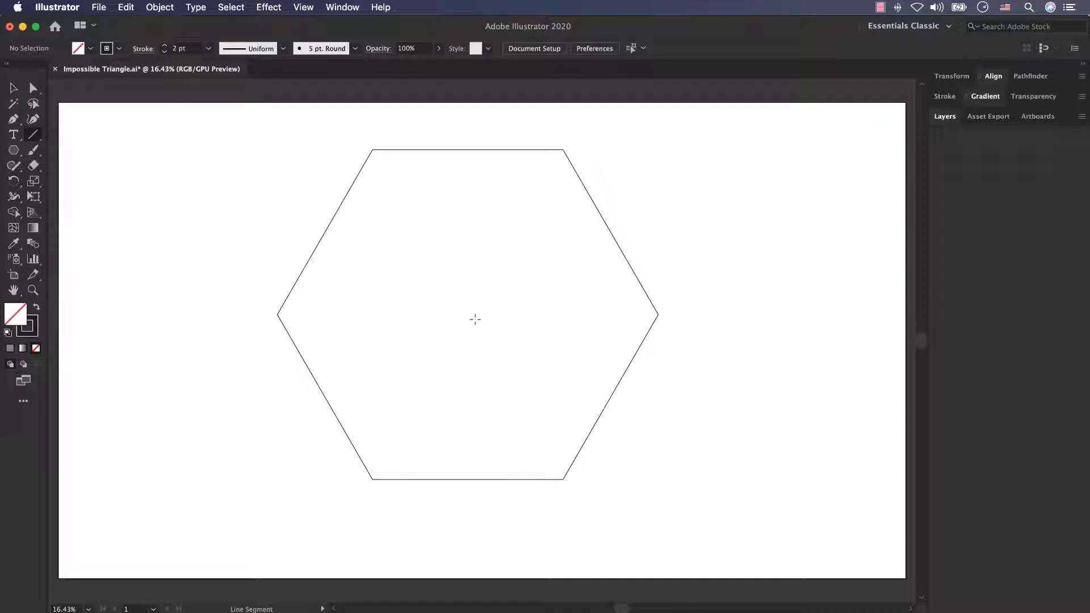
left_click_drag(467, 314, 562, 151)
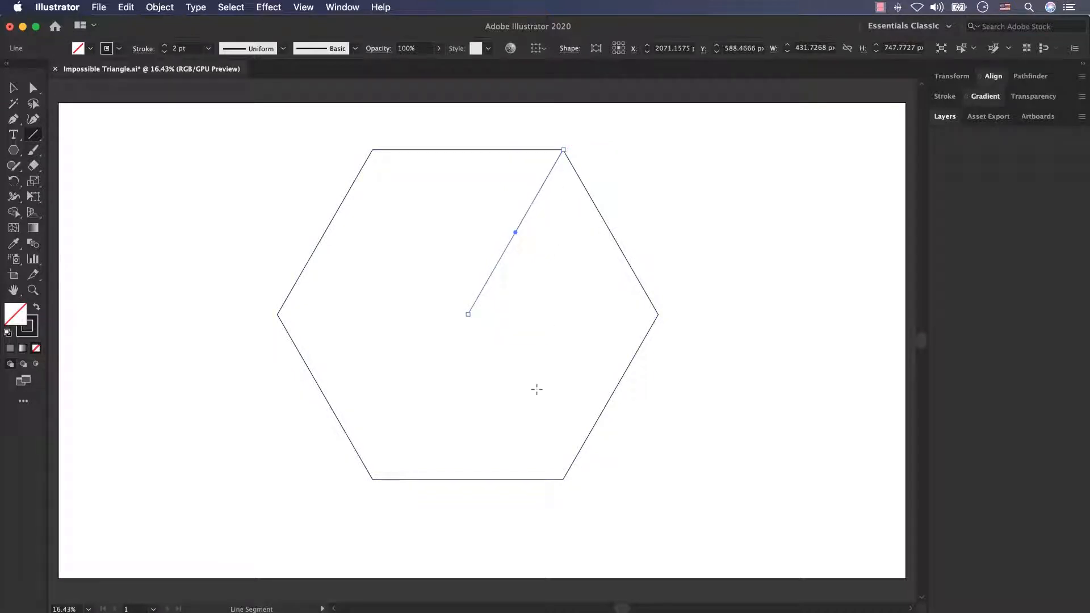
left_click_drag(563, 479, 469, 315)
left_click_drag(277, 314, 468, 314)
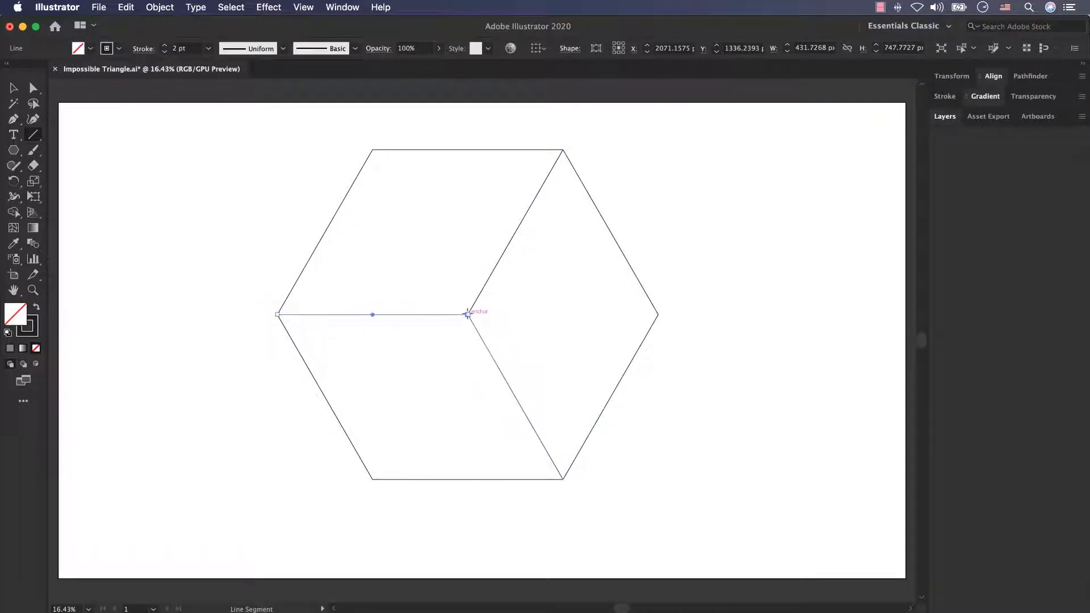
left_click(12, 88)
left_click(175, 222)
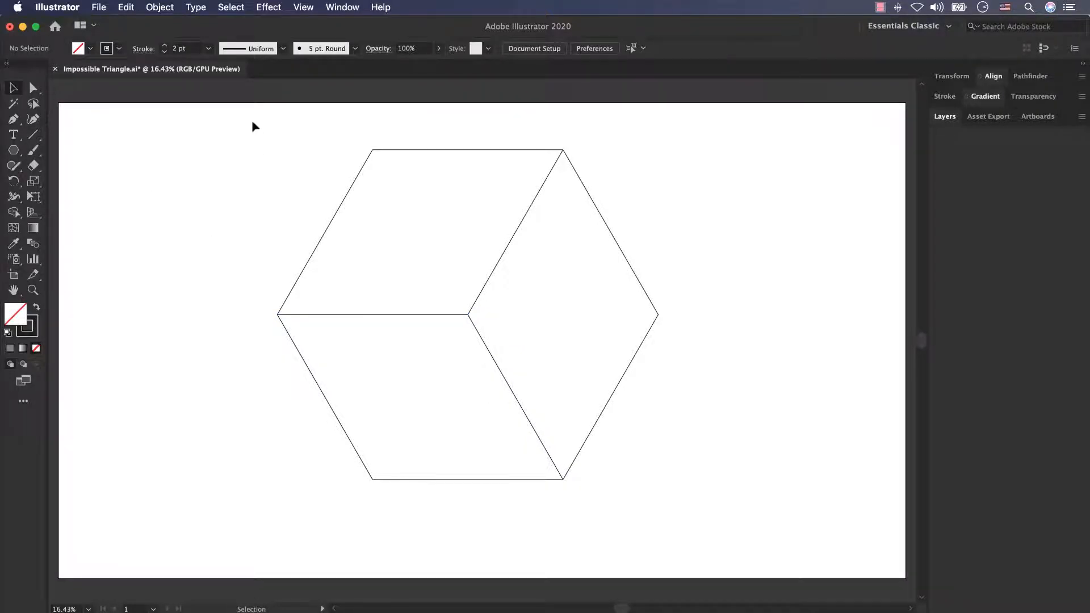
Step: Divide the hexagon and its lines into three separate face shapes with the Shape Builder tool
left_click_drag(245, 111, 687, 572)
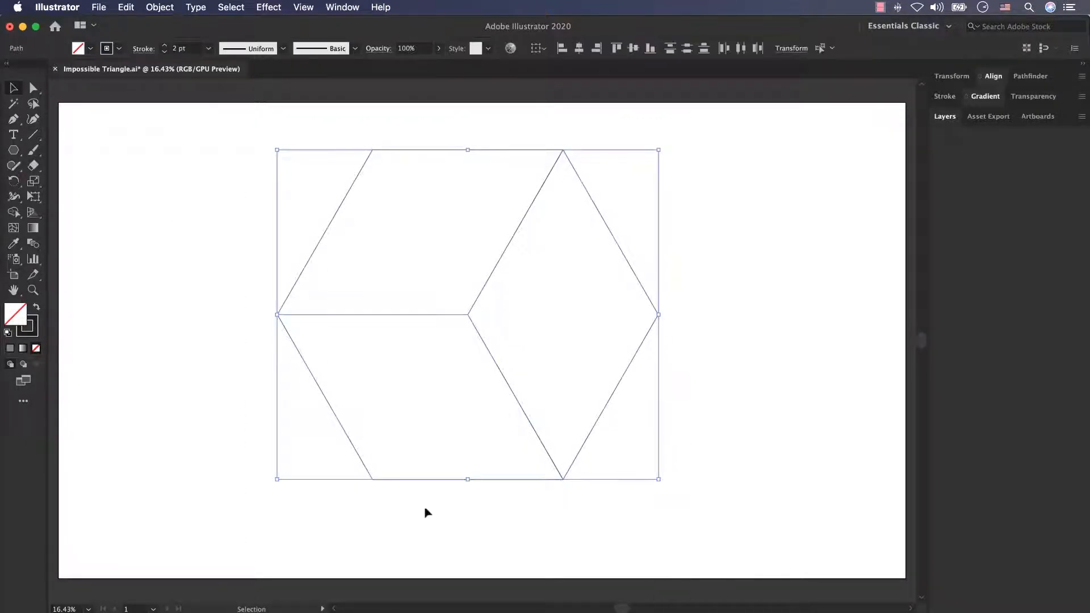
left_click(14, 213)
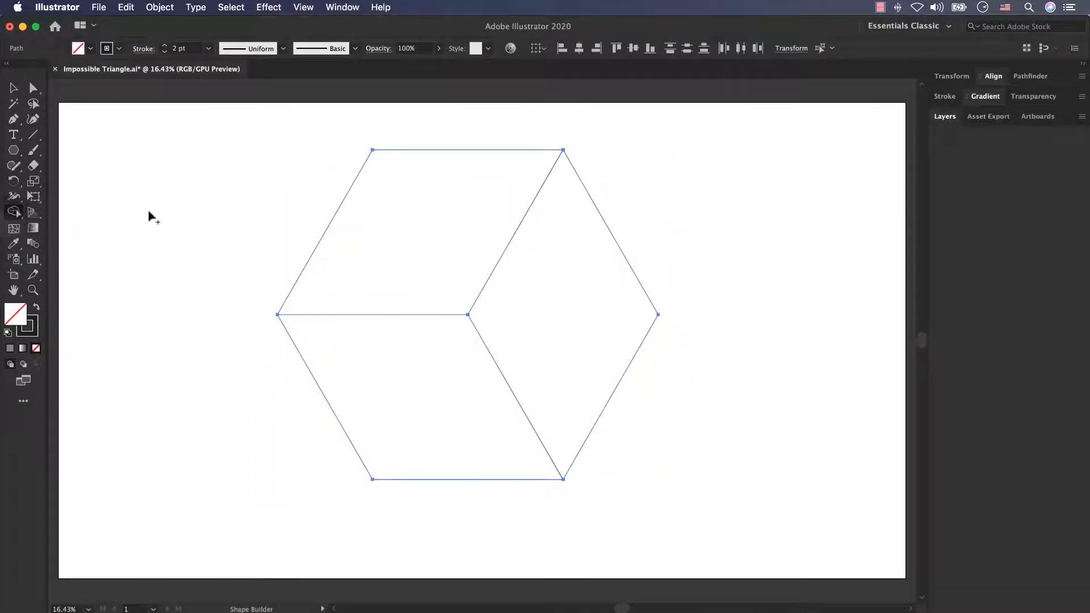
left_click(411, 233)
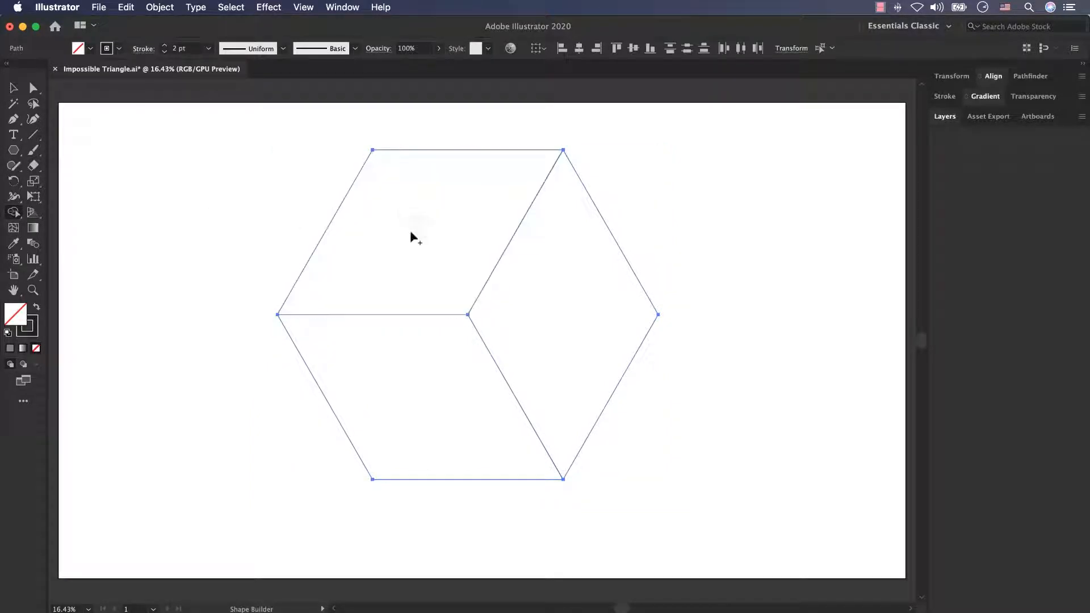
left_click(413, 417)
left_click(578, 322)
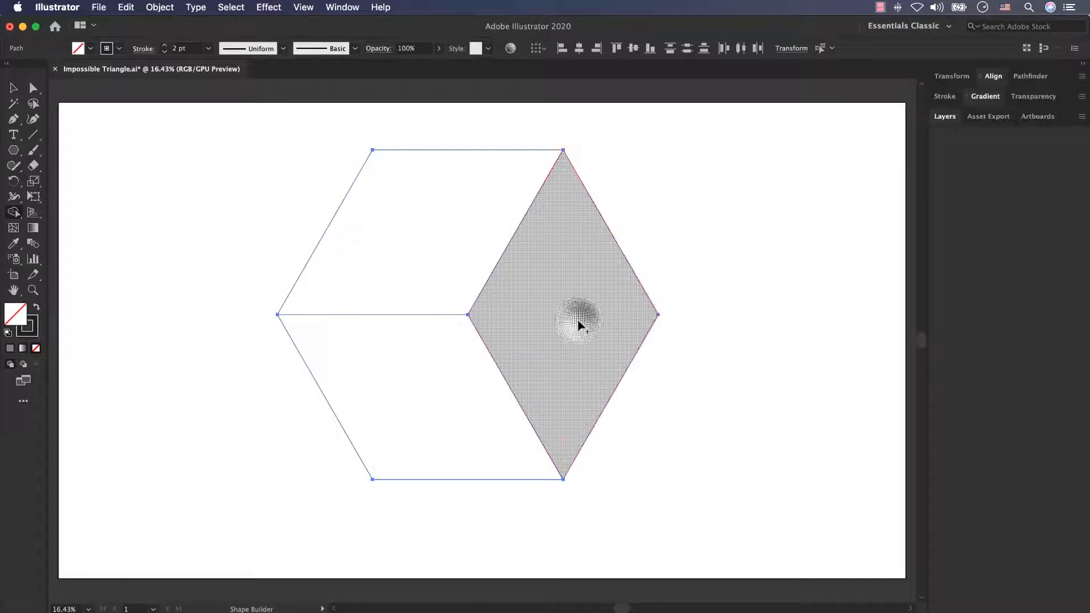
key("v")
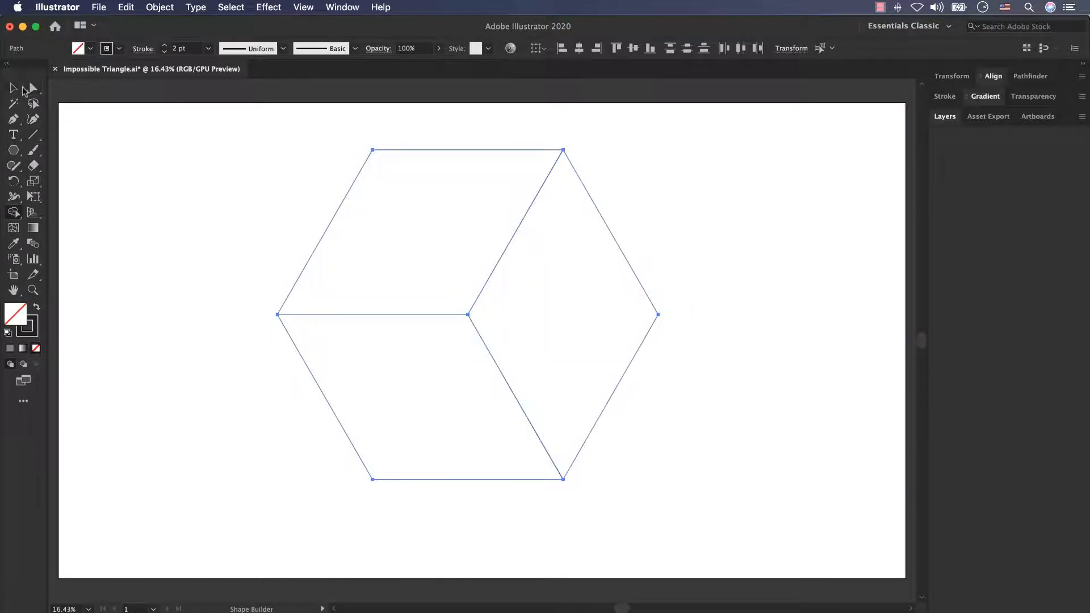
left_click(133, 245)
Step: Test that the three cube faces are separate shapes by moving each one outward and undoing each move
left_click_drag(350, 199, 248, 198)
key("super+z")
left_click(423, 394)
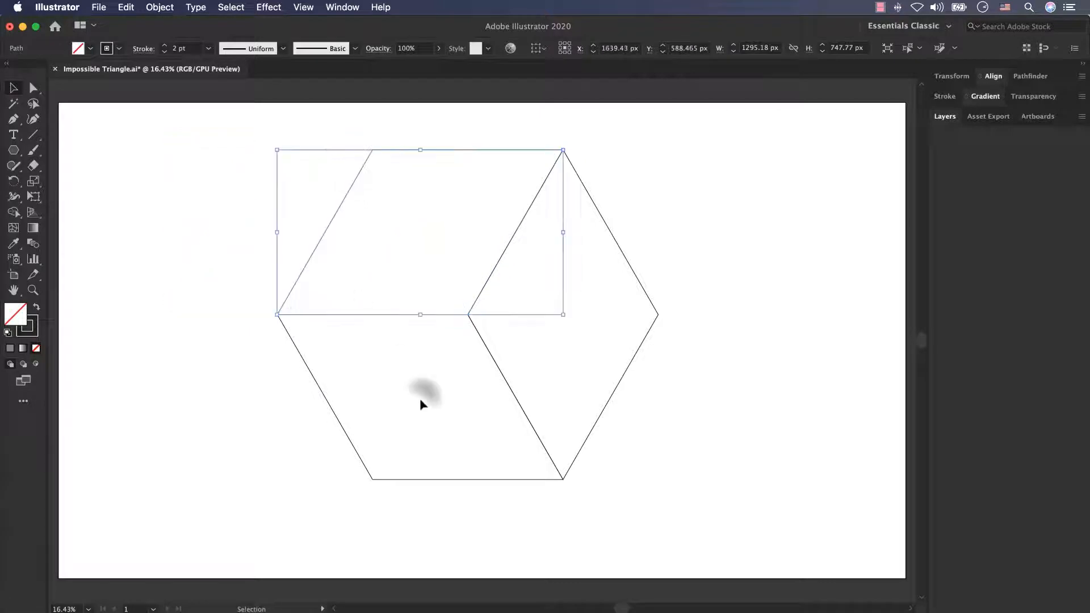
left_click_drag(355, 463, 292, 476)
key("super+z")
left_click(651, 293)
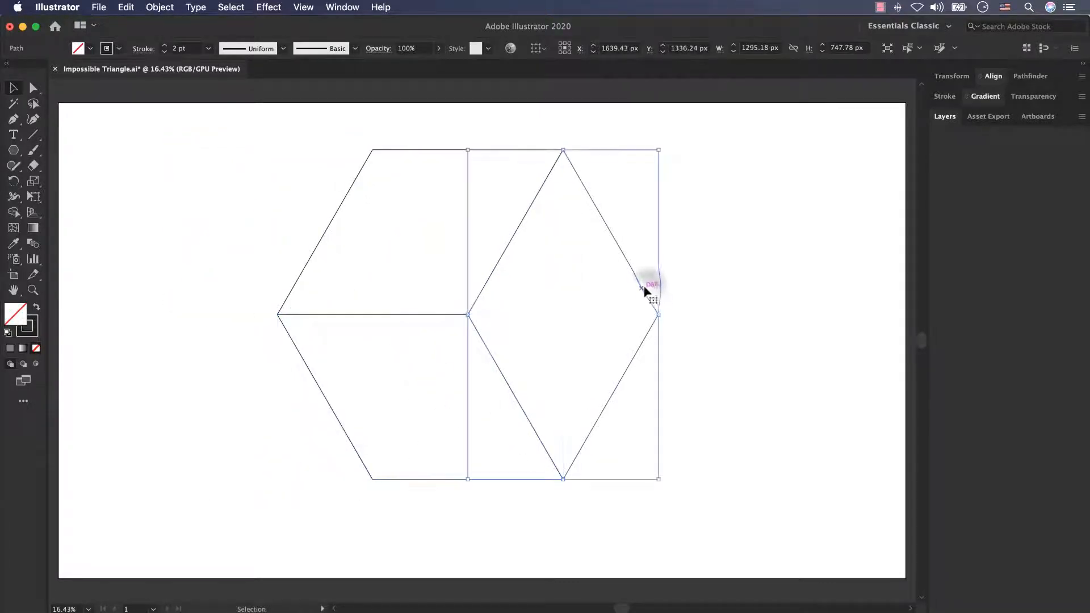
left_click_drag(640, 280, 699, 282)
key("super+z")
left_click(757, 325)
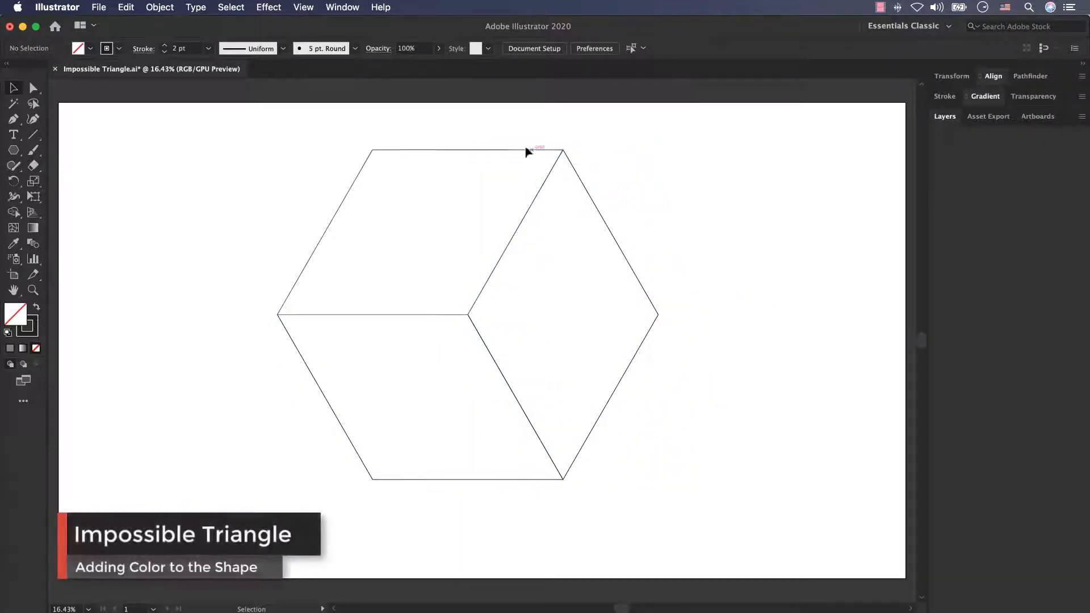
left_click(479, 149)
left_click(301, 152)
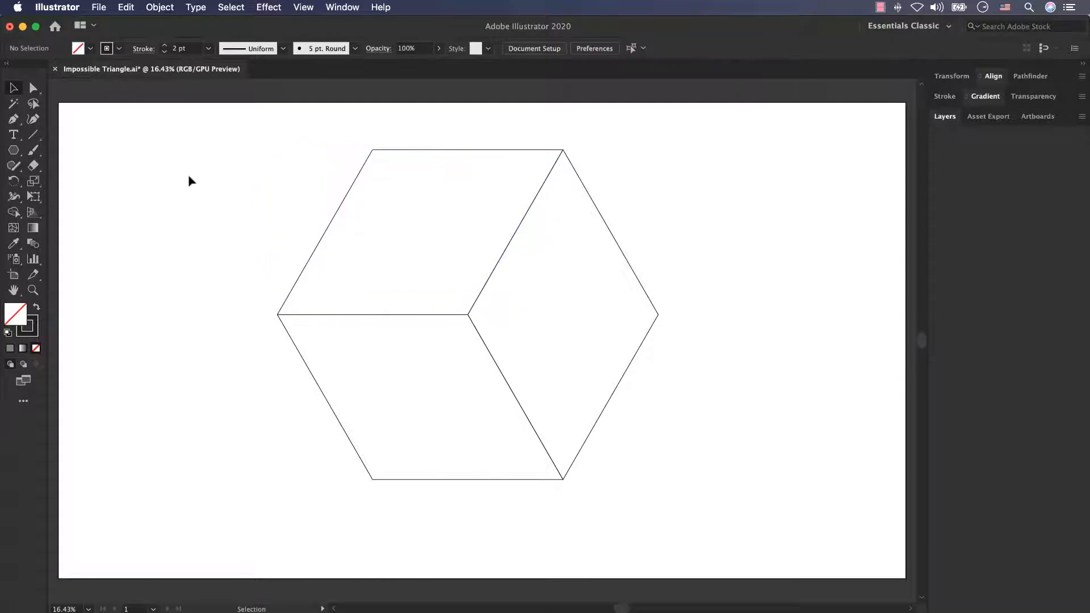
Step: Draw a tall, narrow rectangle about 279 by 1138 px to the left of the cube
left_click(13, 150)
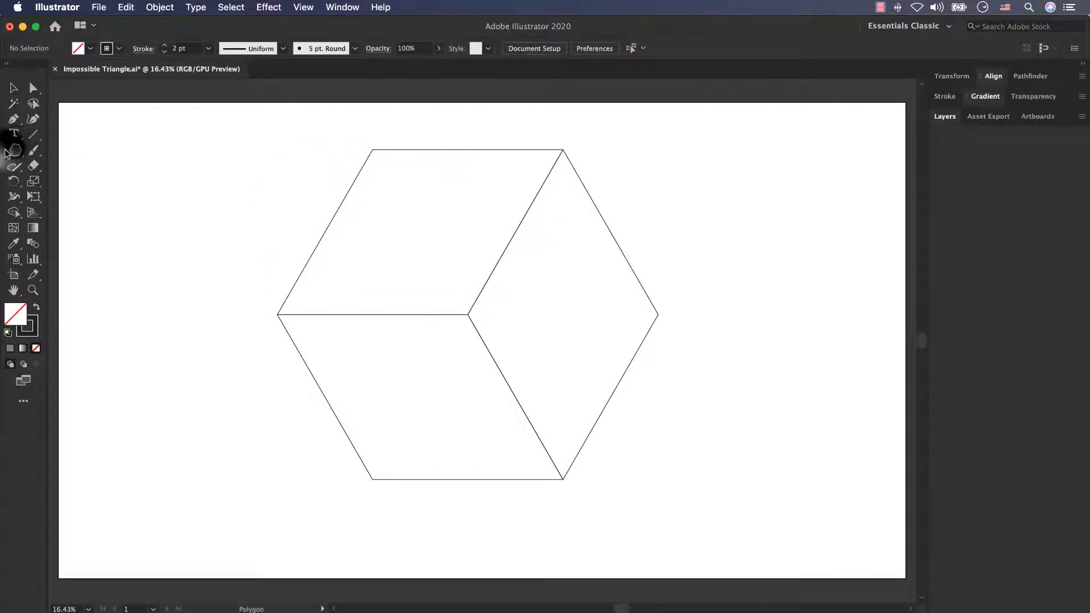
left_click_drag(13, 150, 144, 415)
left_click(13, 88)
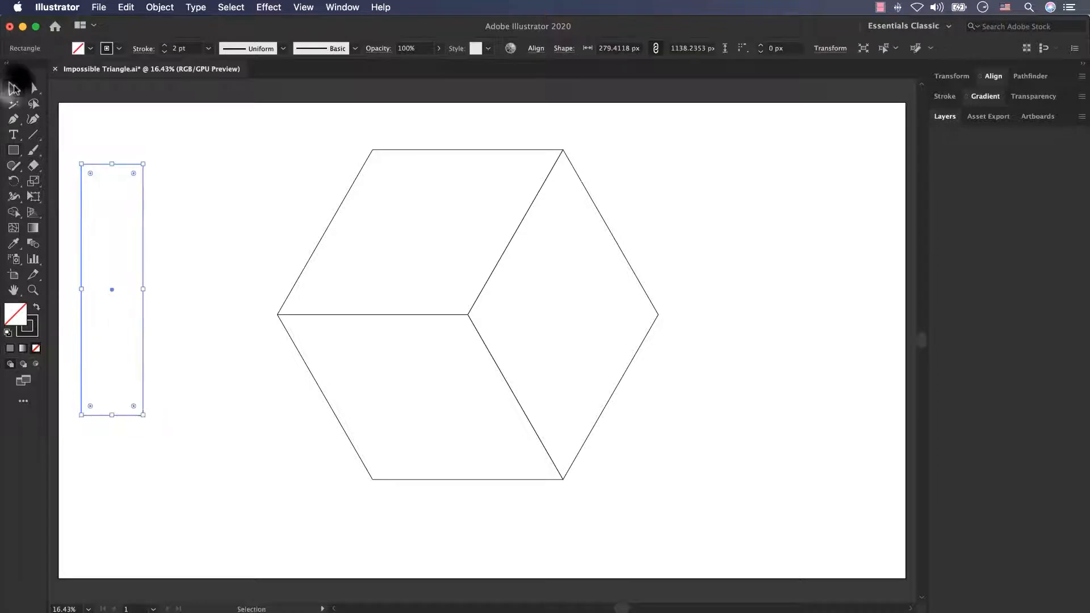
Step: Fill the rectangle with a linear white-to-red gradient at a 90° angle
left_click(976, 94)
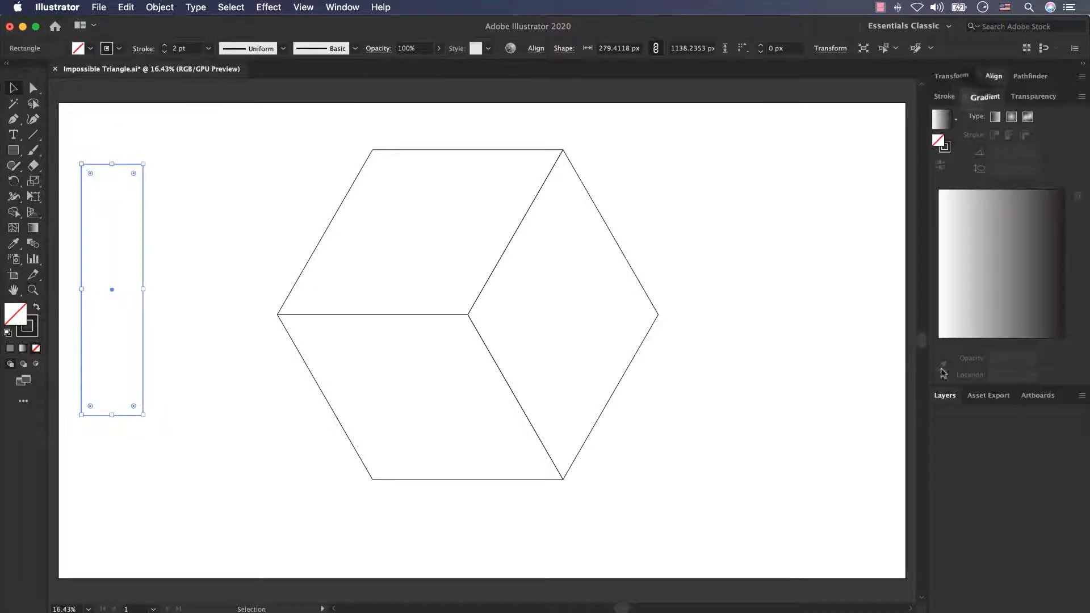
left_click(940, 341)
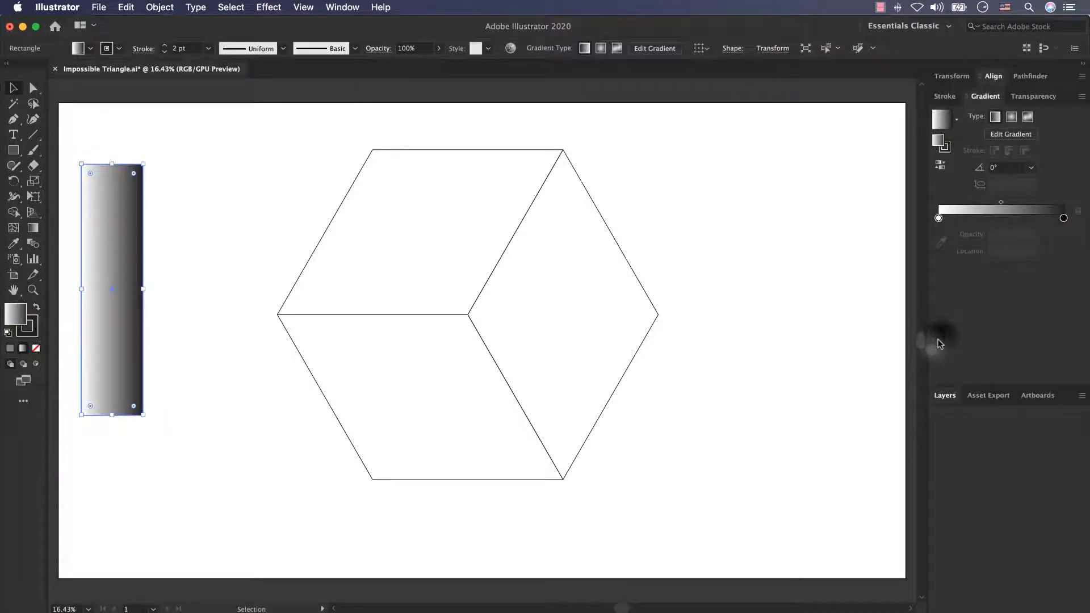
double_click(1064, 219)
left_click(988, 259)
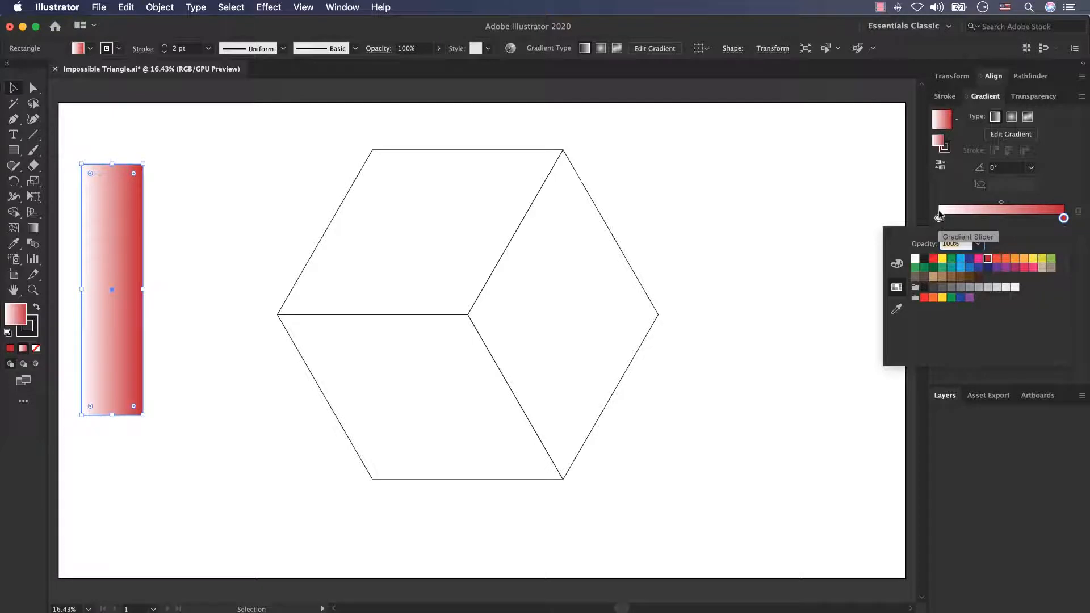
left_click(941, 193)
left_click(1031, 167)
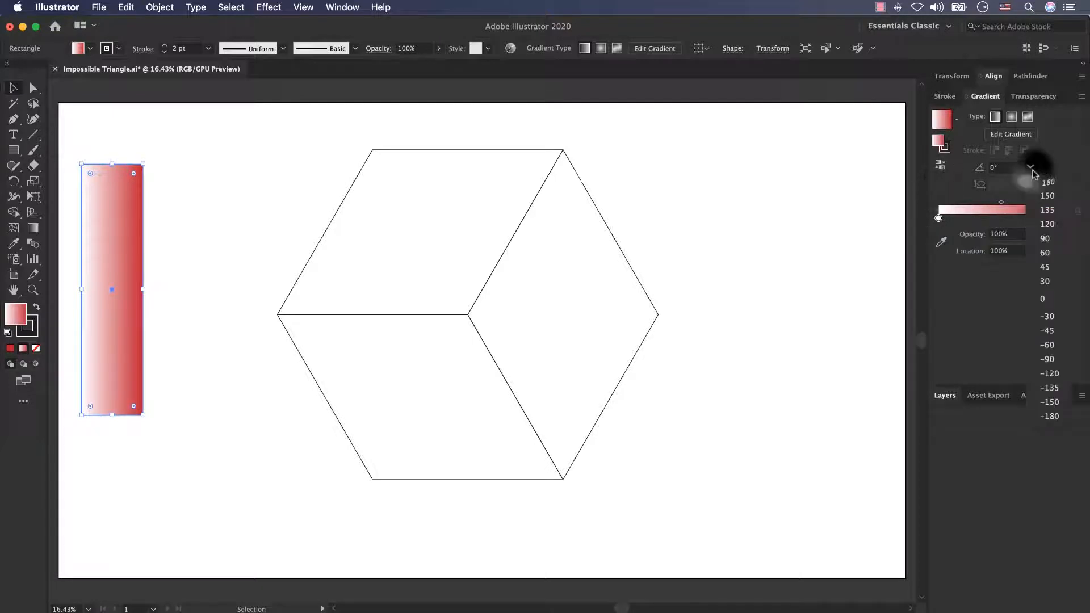
left_click(1045, 239)
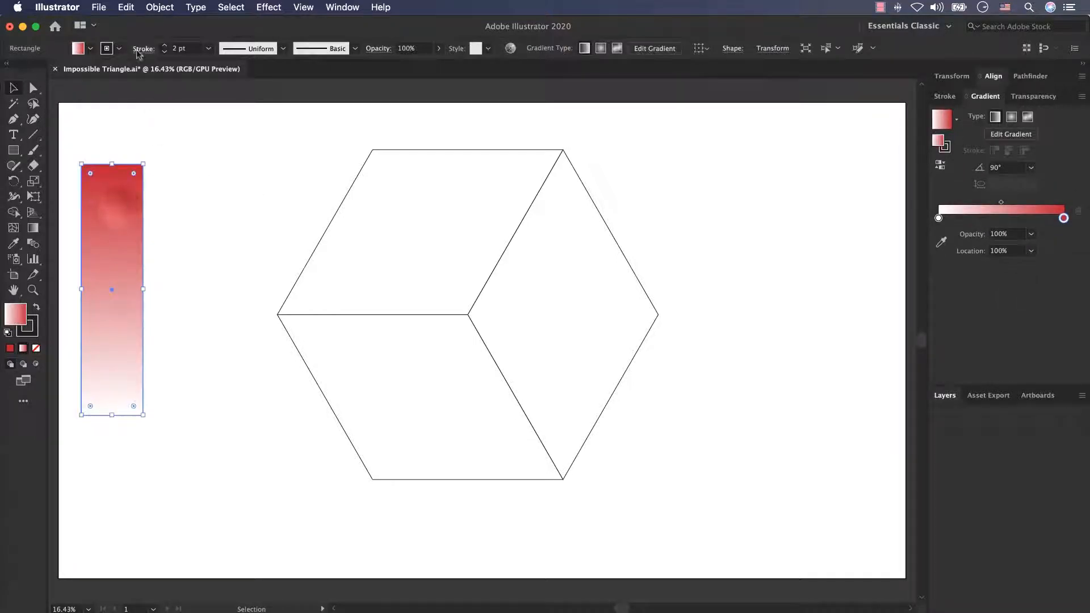
Step: Remove the gradient rectangle's stroke and deselect it
left_click(107, 48)
left_click(6, 68)
left_click(227, 160)
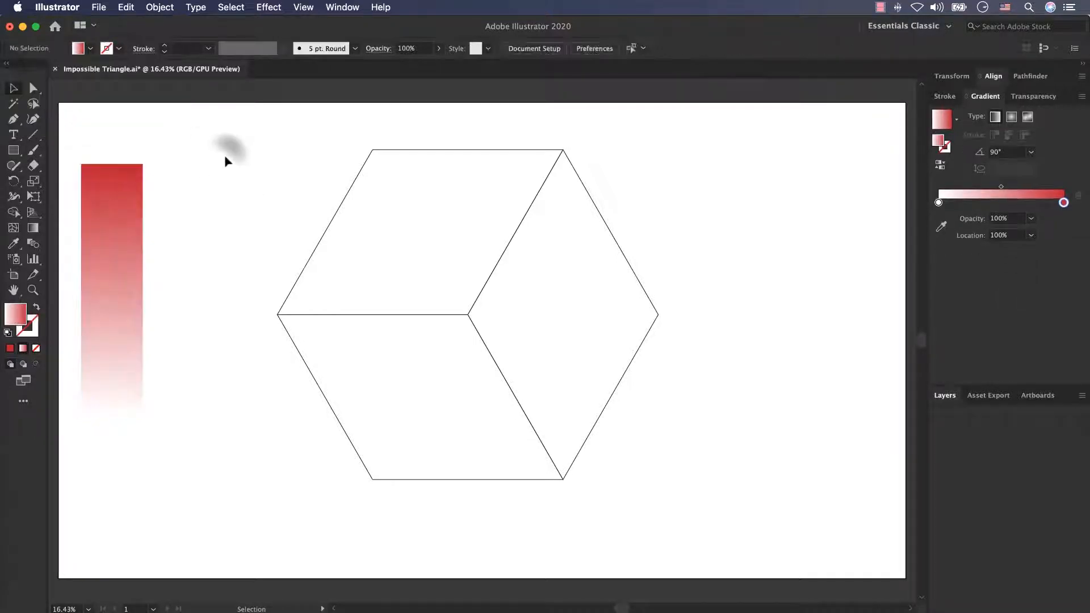
Step: Expand the rectangle's gradient fill into 20 objects to make a strip of red shades
left_click(139, 212)
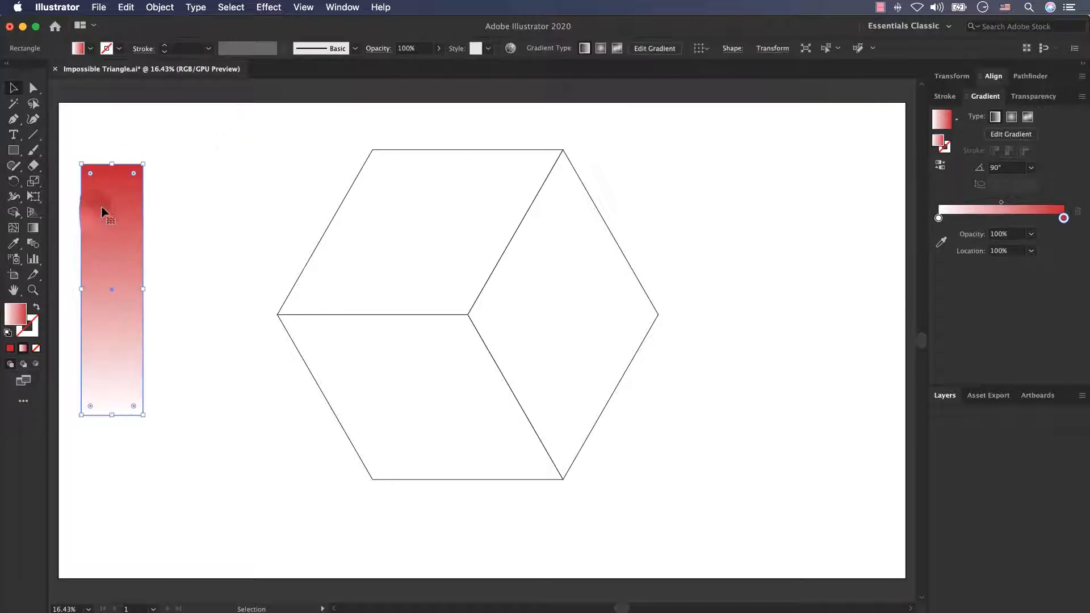
left_click(160, 7)
left_click(191, 150)
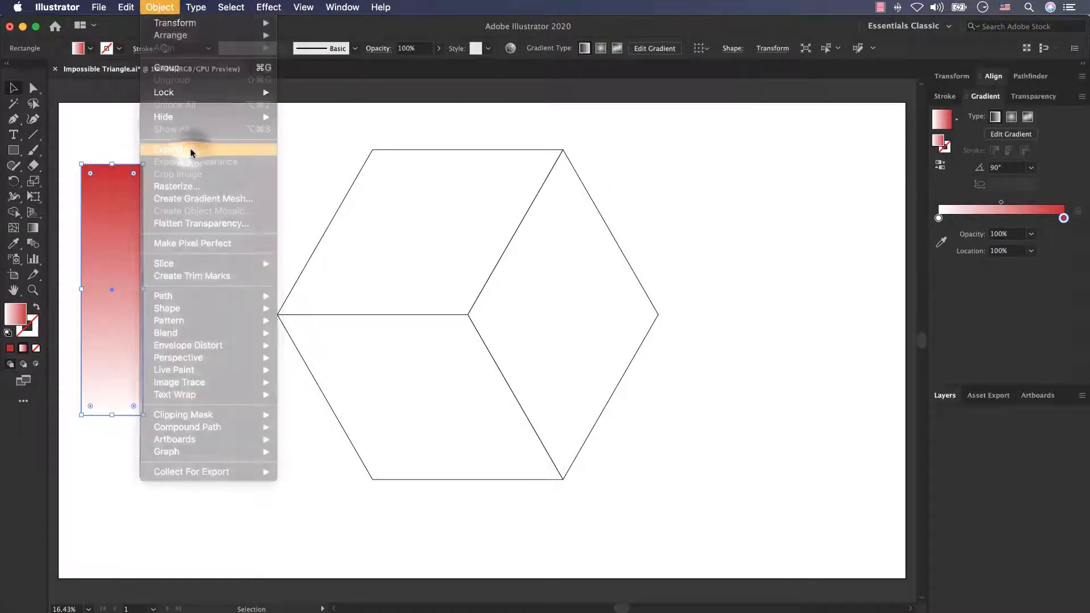
left_click_drag(61, 81, 269, 95)
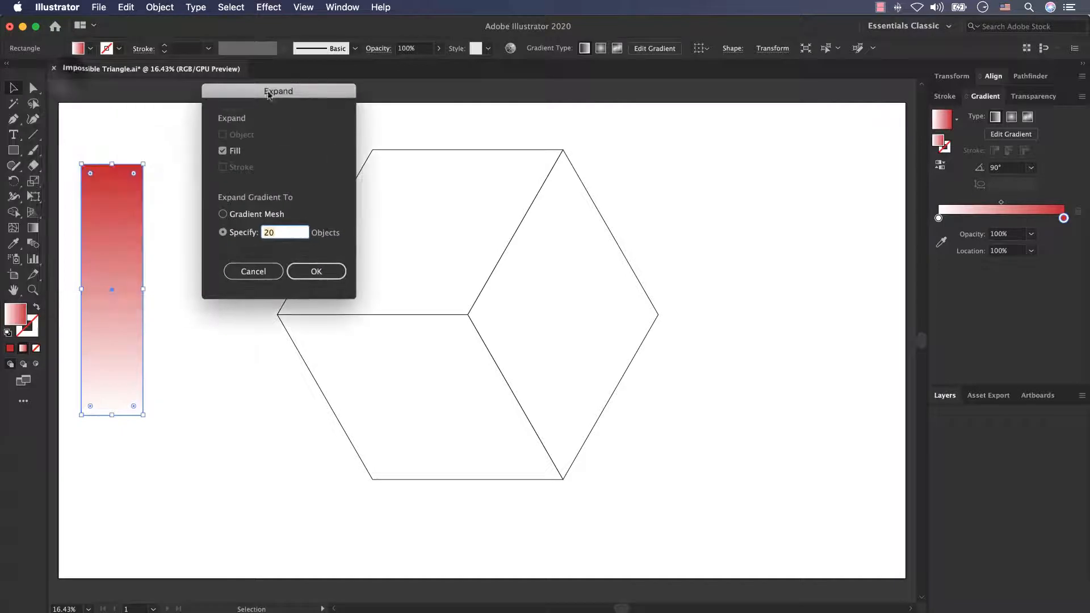
left_click(316, 271)
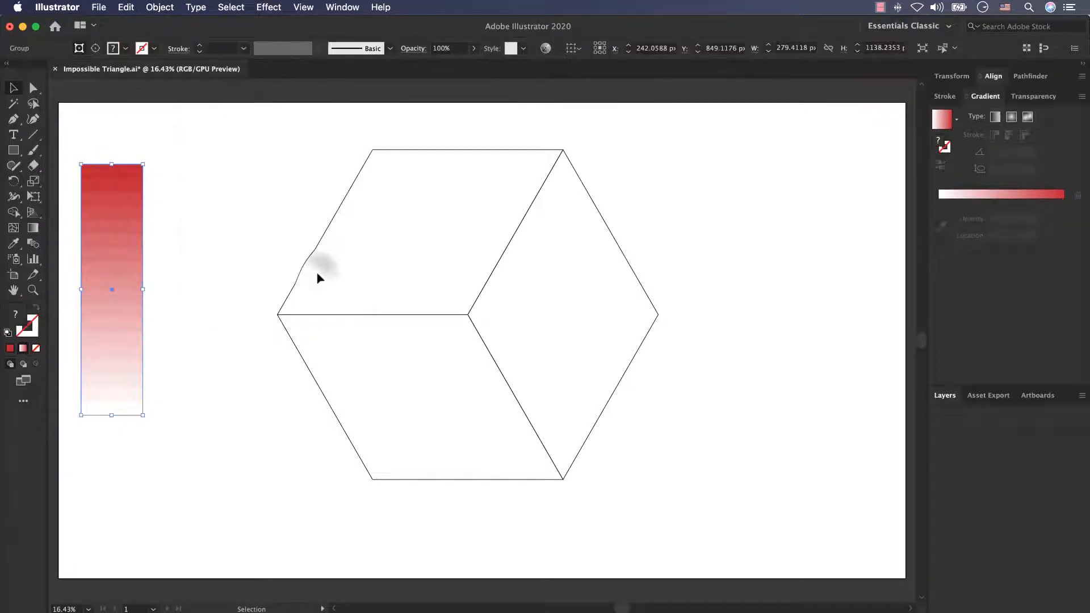
left_click(210, 229)
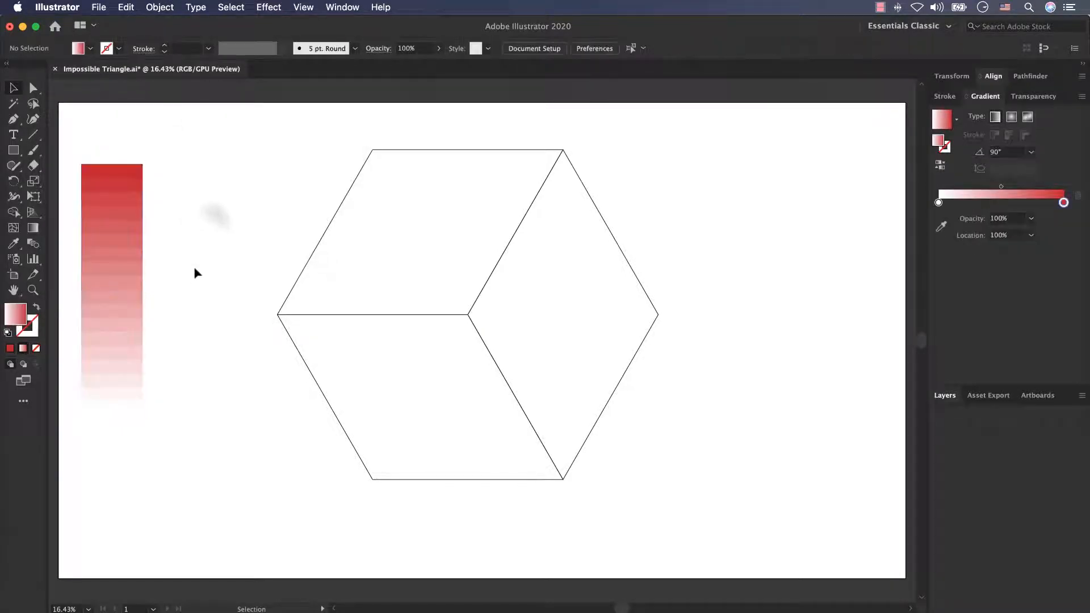
Step: Color the cube's upper-left face with a light pink sampled from near the bottom of the shade strip
left_click(330, 230)
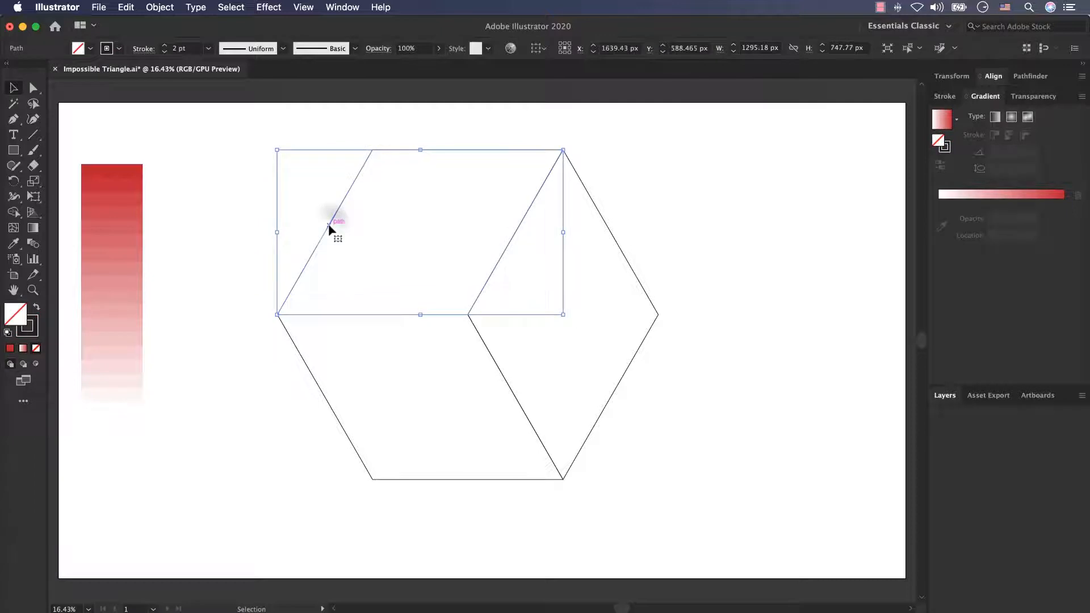
left_click(14, 245)
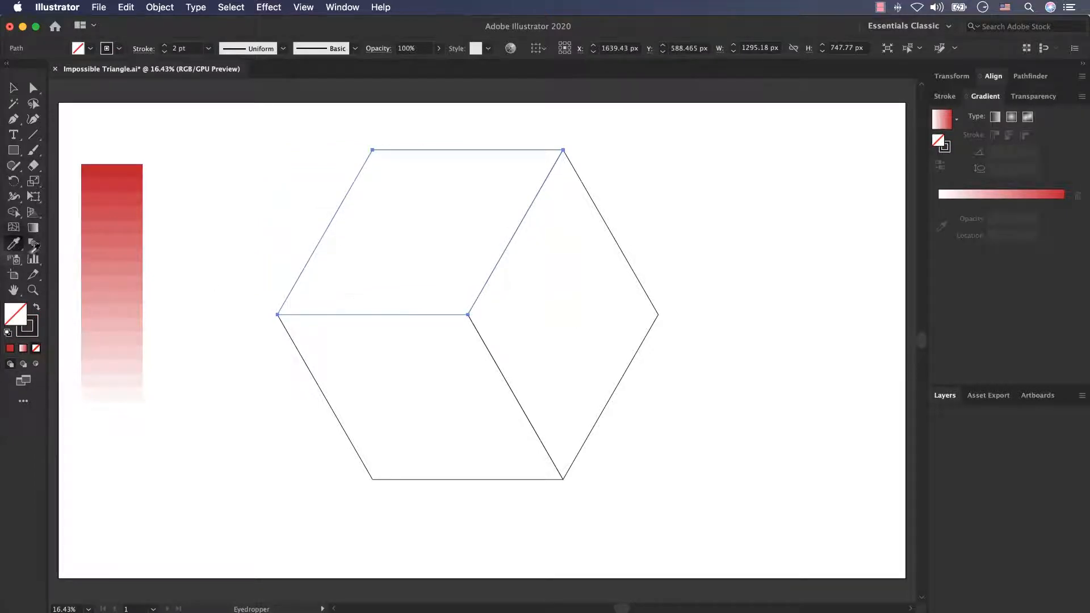
left_click(118, 363)
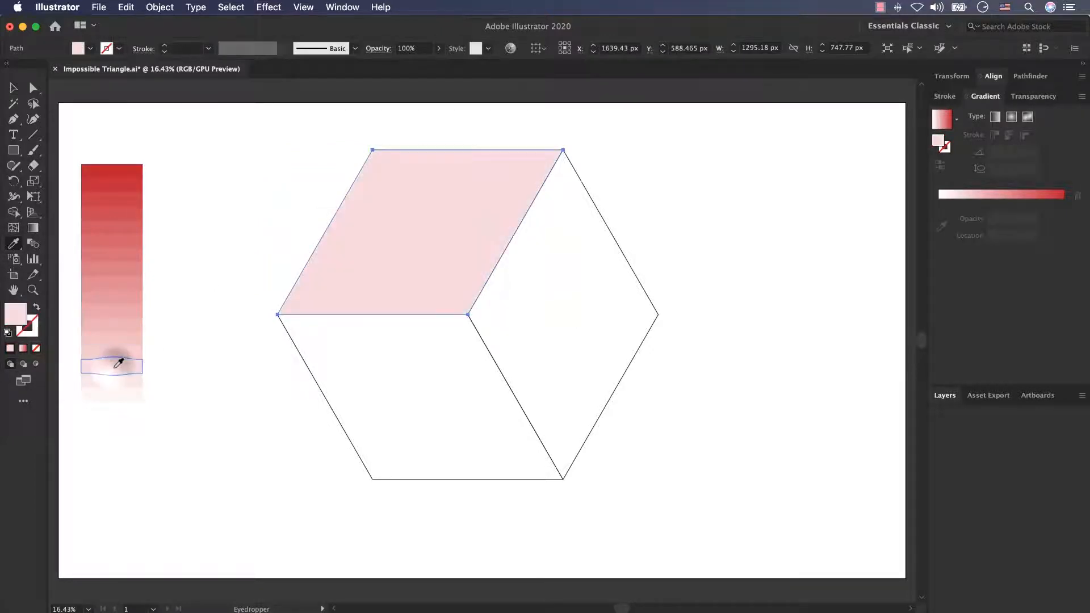
Step: Color the cube's right face with a medium pink sampled just below the middle of the shade strip
left_click(13, 87)
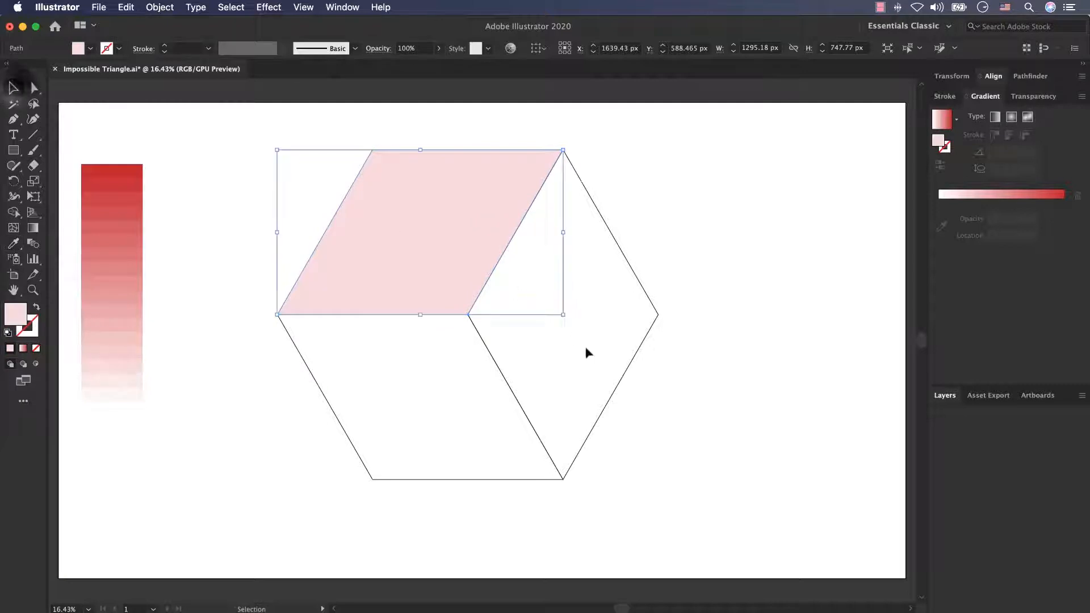
left_click(626, 257)
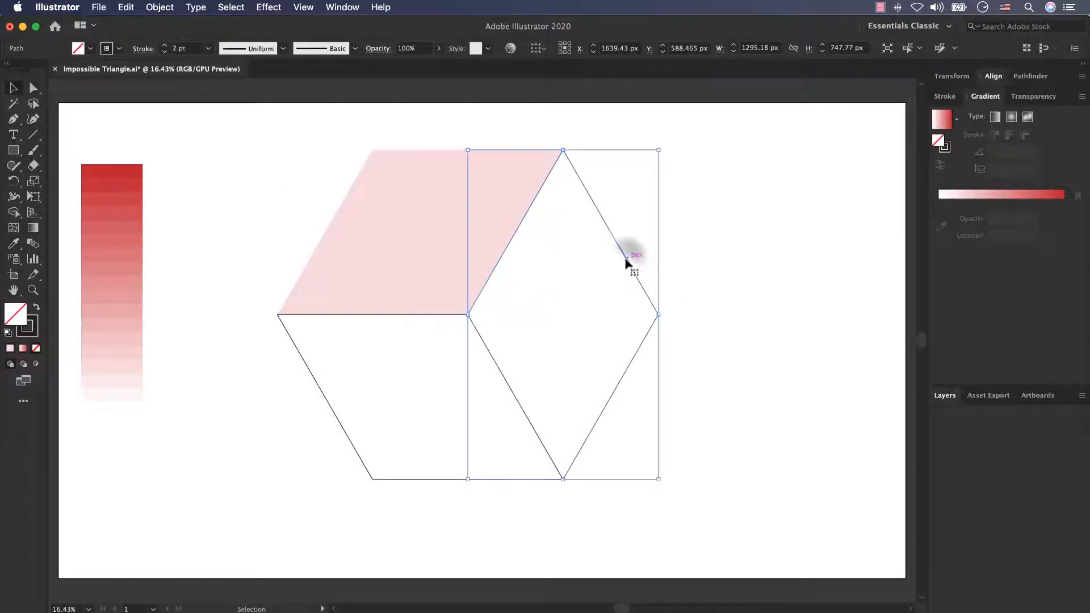
left_click(14, 245)
left_click(119, 293)
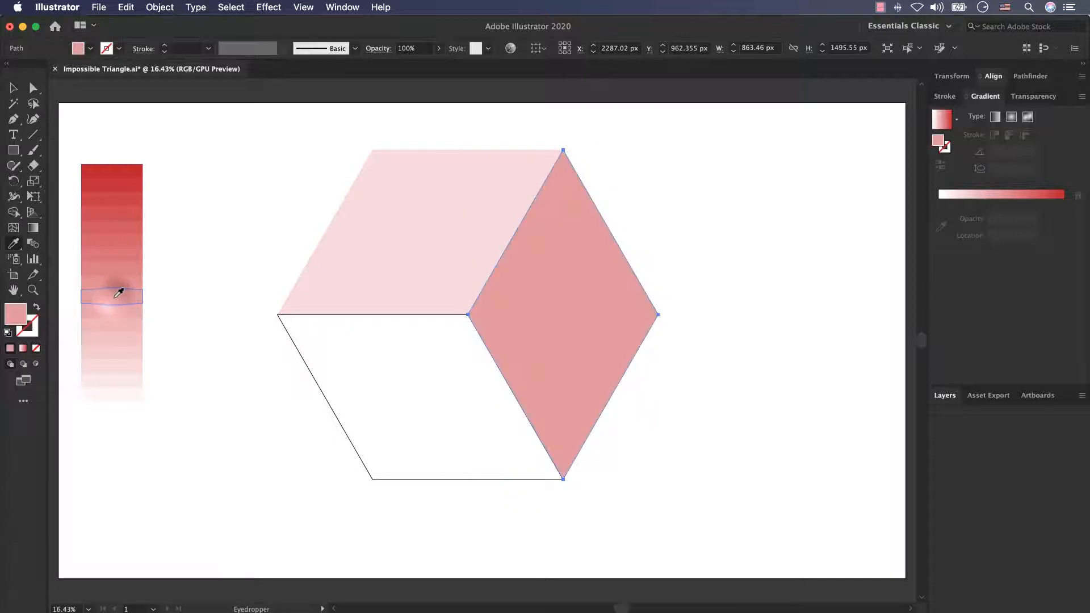
Step: Color the cube's lower-left face with a strong red sampled from near the top of the shade strip and deselect it
left_click(13, 87)
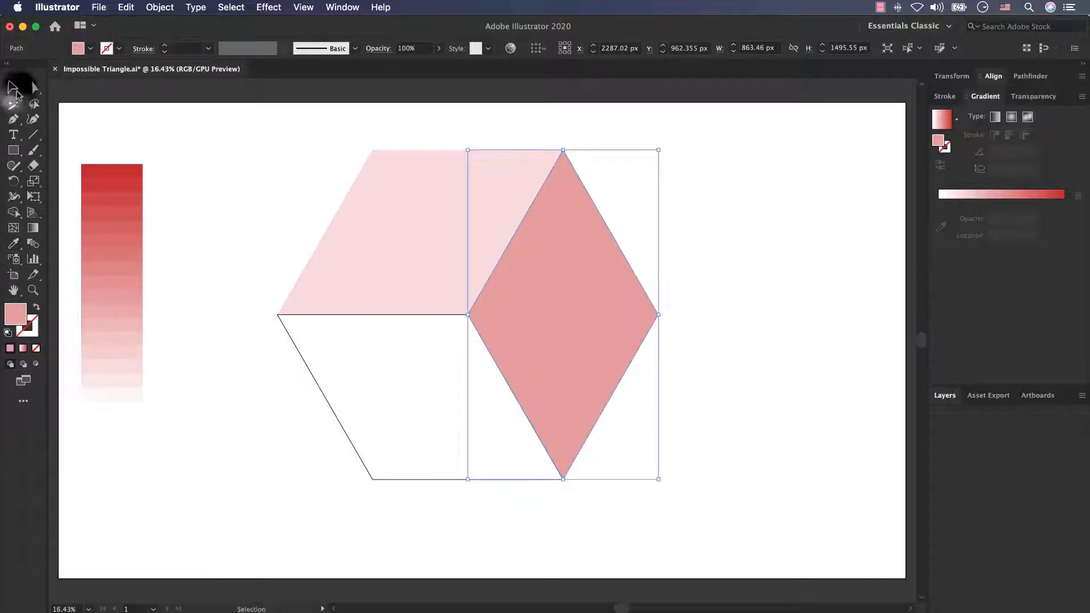
left_click(316, 381)
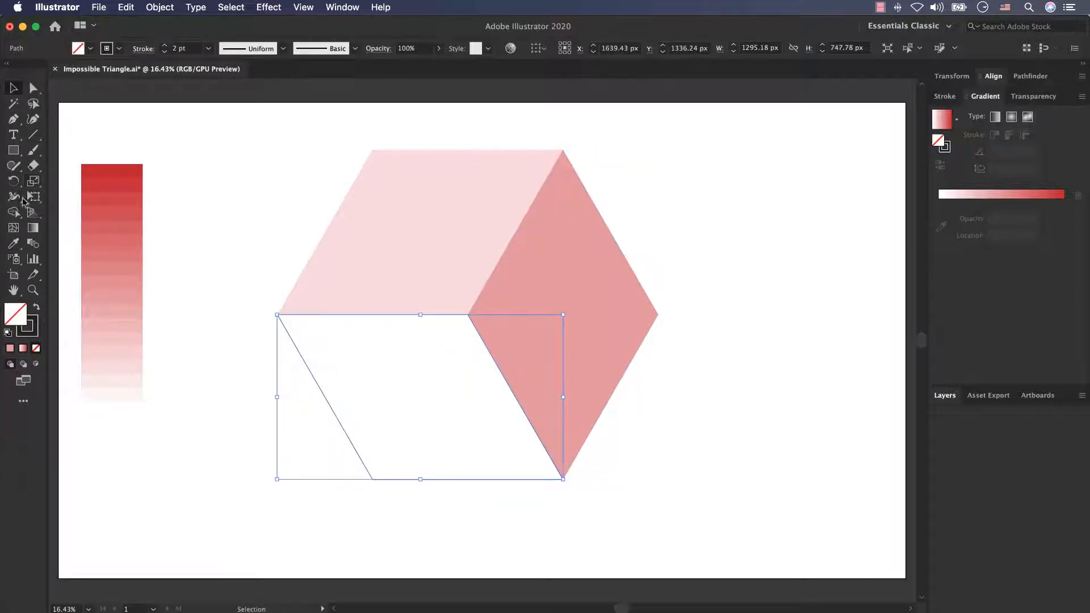
left_click(15, 244)
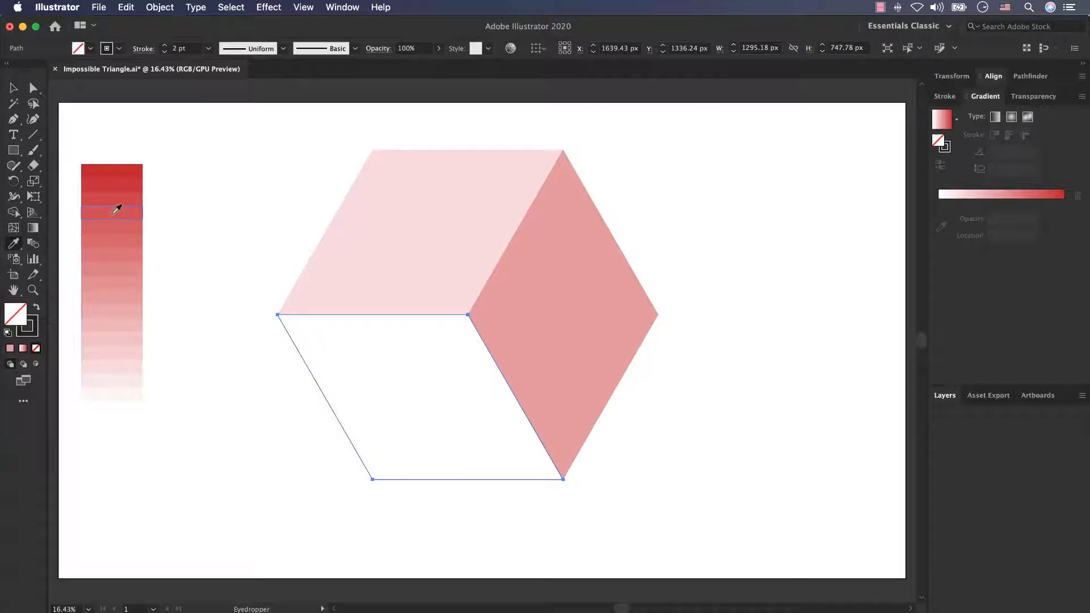
left_click(118, 194)
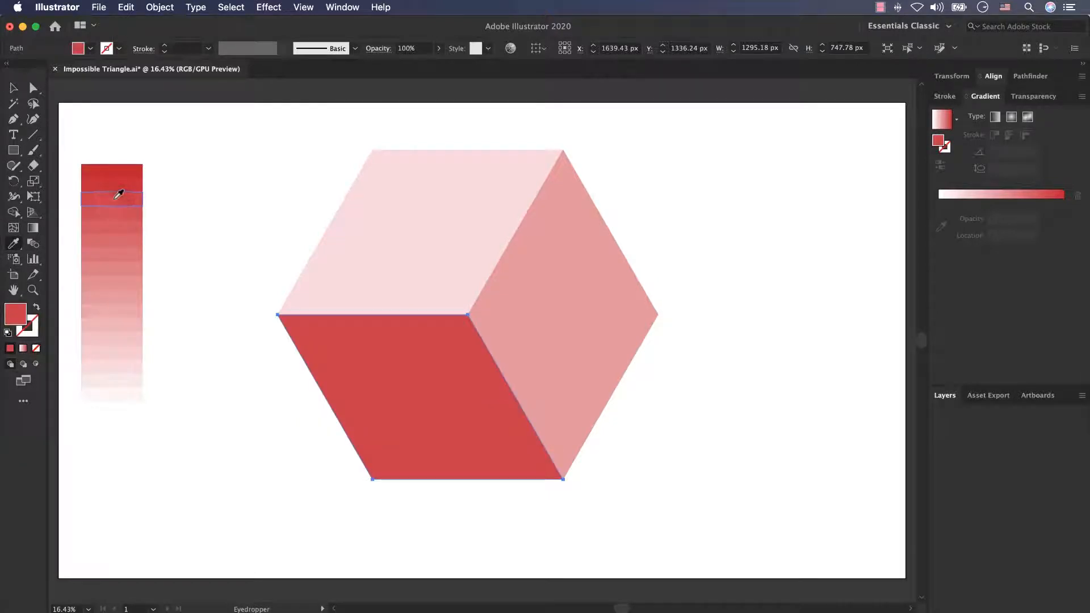
left_click(13, 87)
left_click(182, 135)
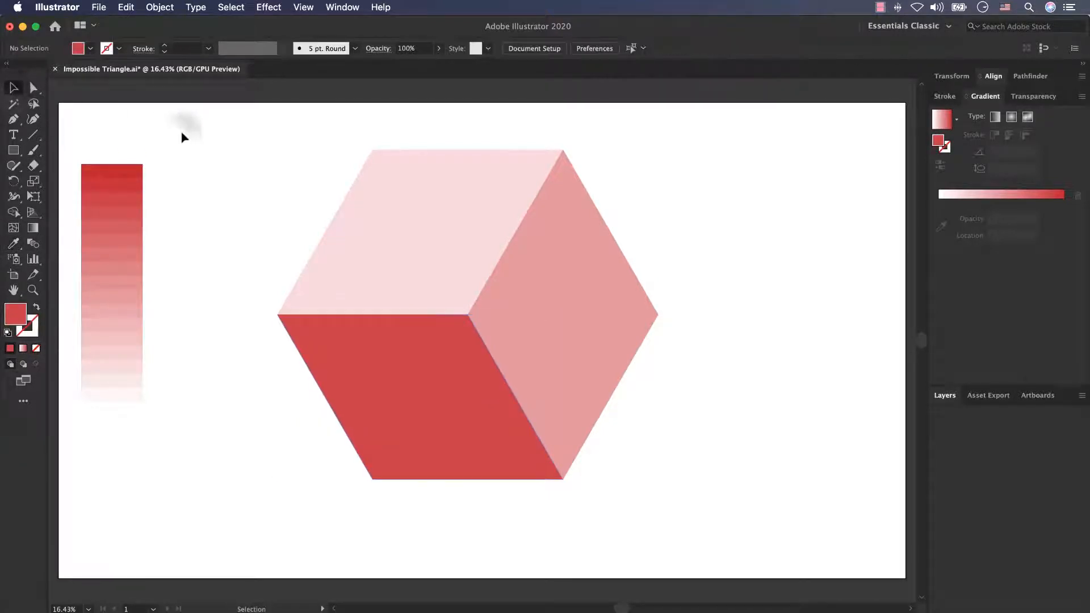
Step: Recolor the cube's right face with a slightly darker pink sampled just above the middle of the shade strip and deselect it
left_click(562, 313)
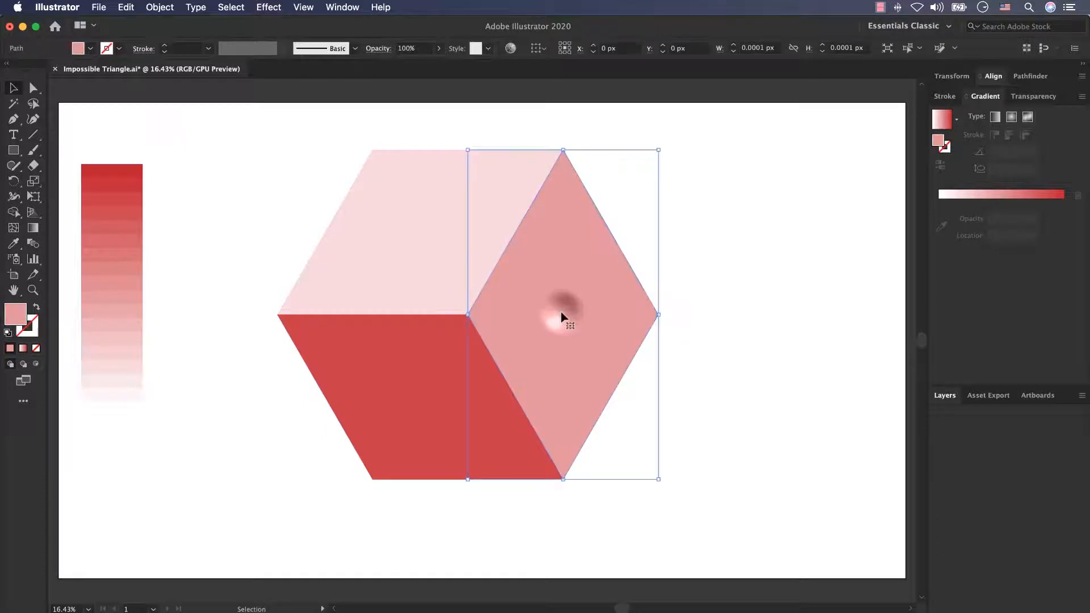
left_click(14, 245)
left_click(106, 270)
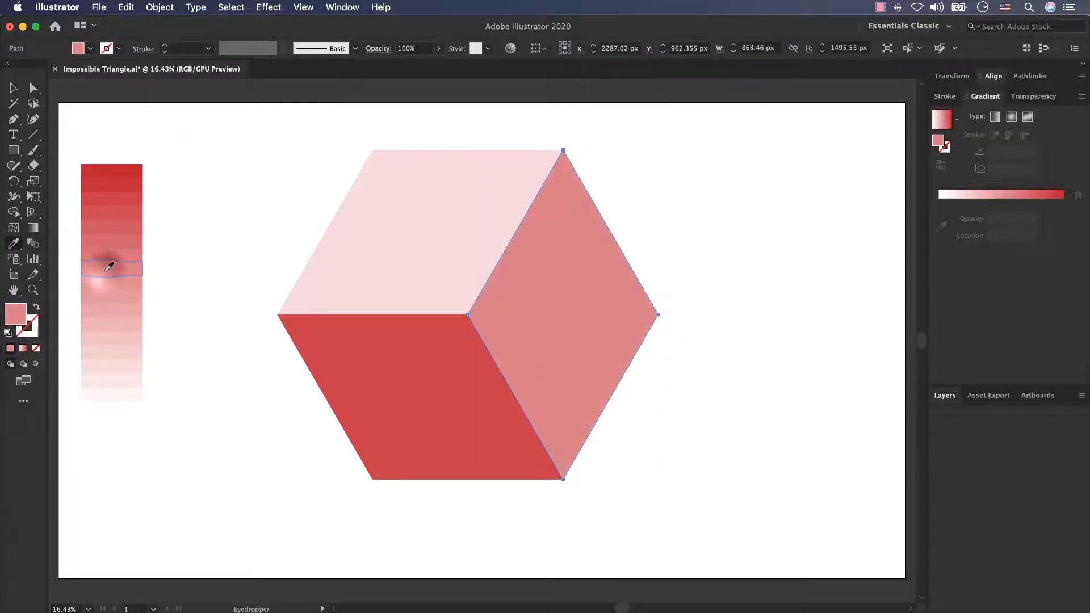
left_click(15, 90)
left_click(111, 106)
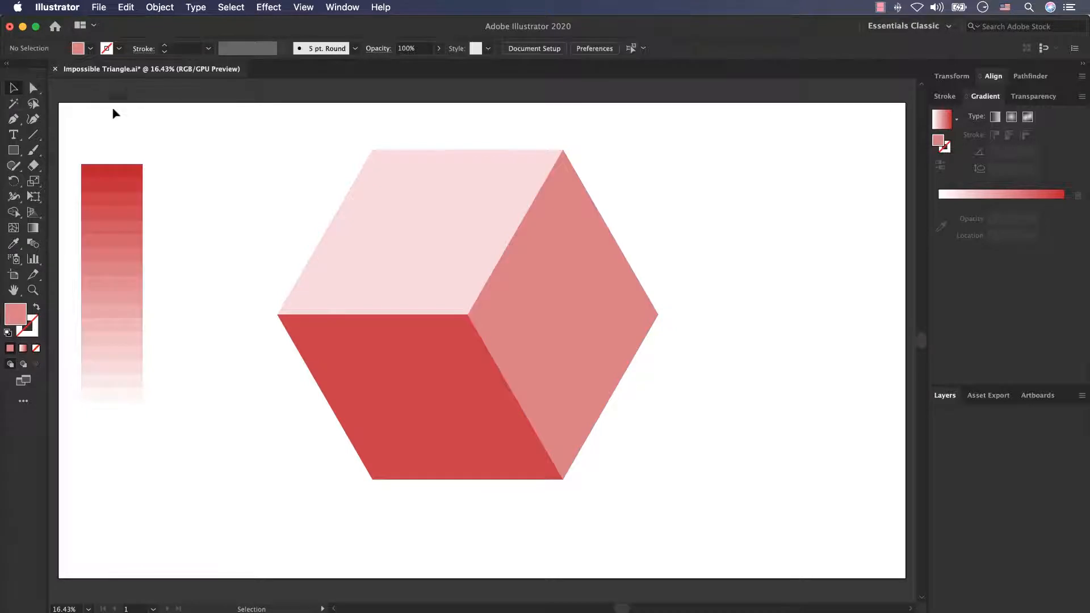
Step: Move the shade strip partly off the artboard's left edge and shrink the cube to about 459 × 398 px near the artboard's upper left
left_click_drag(125, 173, 53, 175)
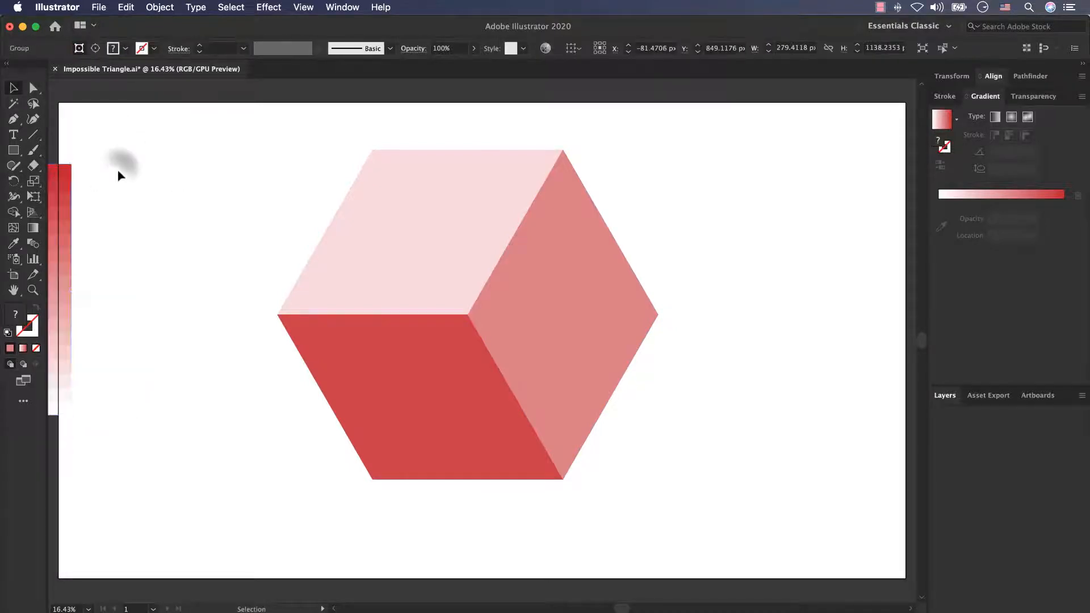
left_click_drag(721, 120, 455, 317)
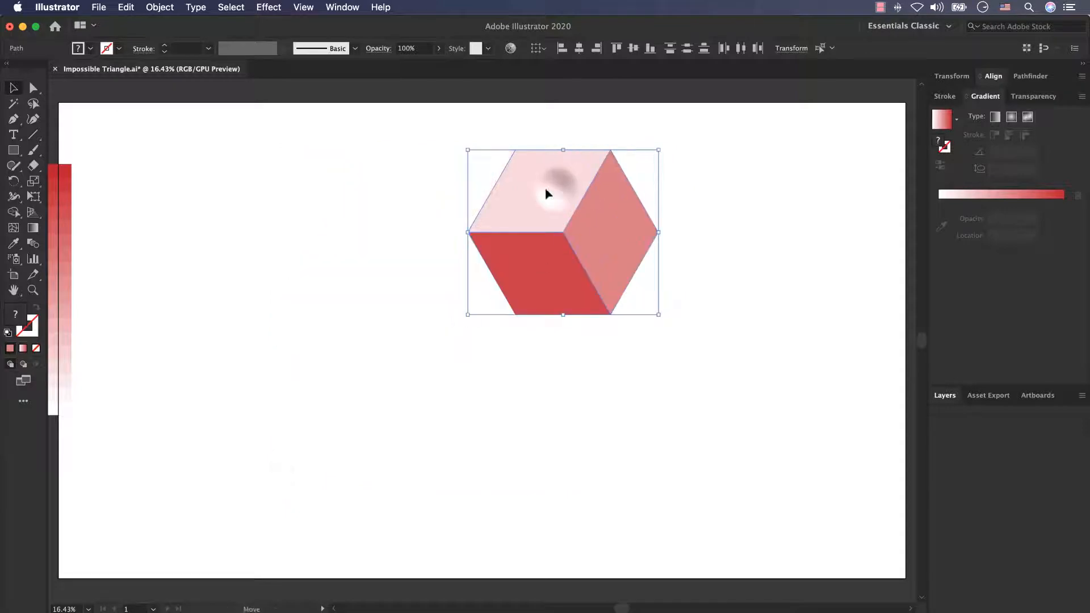
left_click_drag(547, 189, 280, 187)
left_click_drag(199, 311, 290, 234)
left_click(269, 276)
left_click_drag(269, 276, 424, 128)
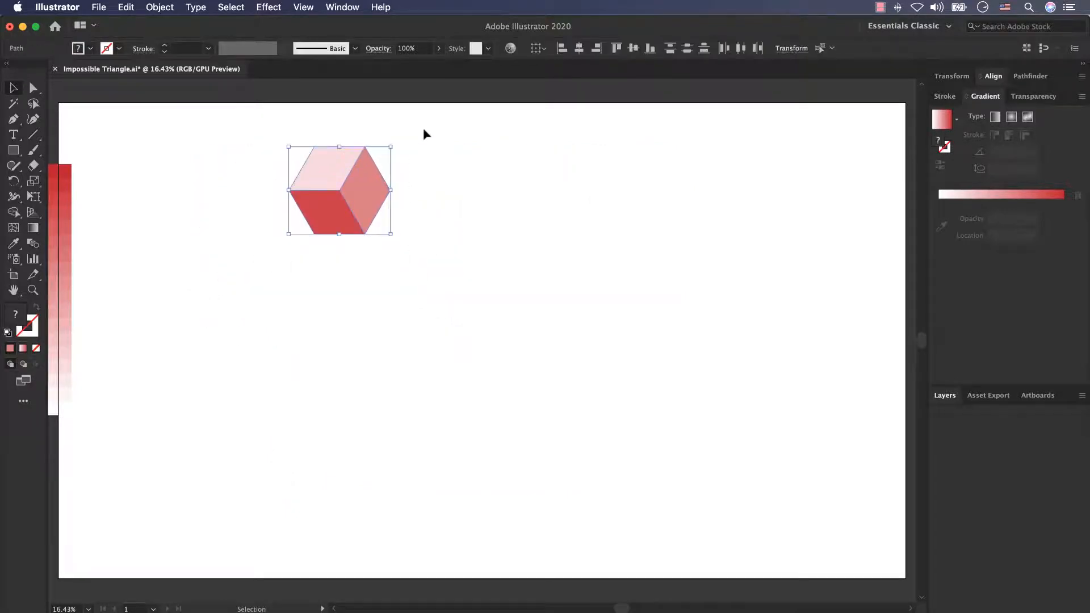
Step: Group the cube's three faces into one object and deselect it
key("ctrl+g")
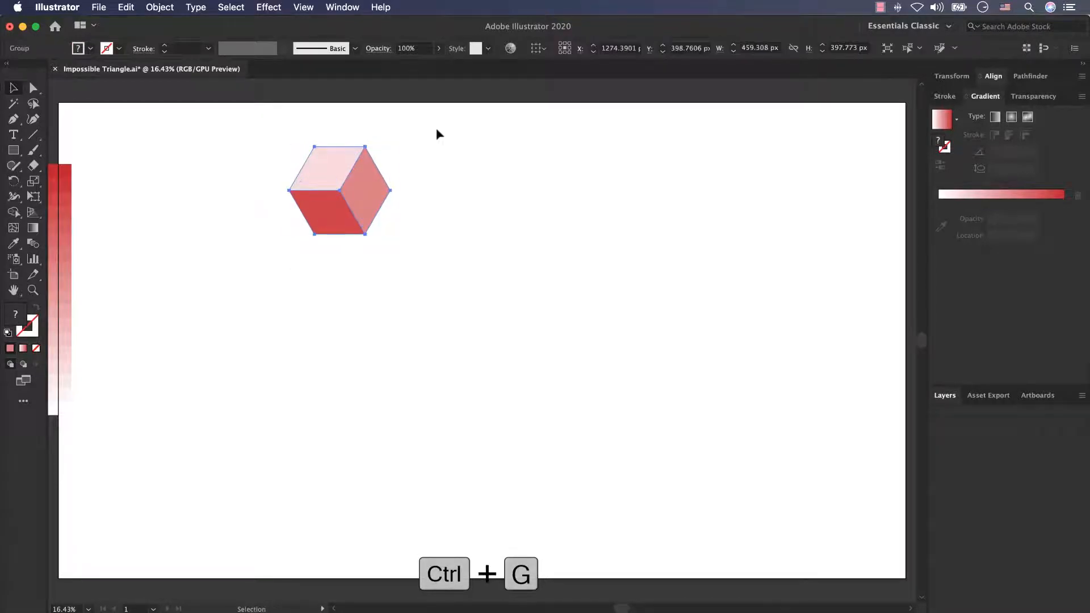
key("ctrl+z")
right_click(365, 192)
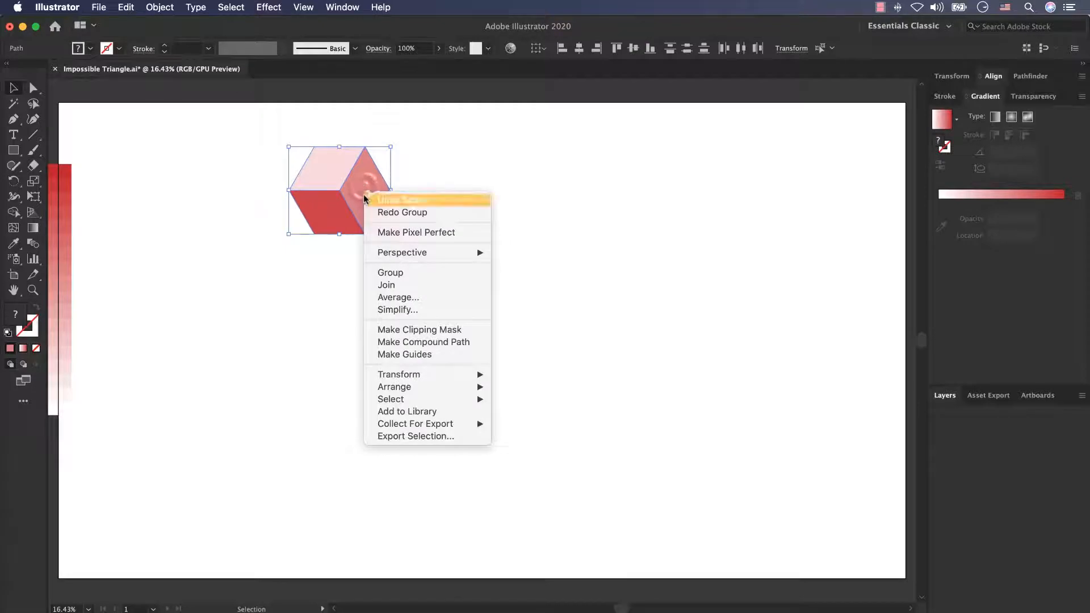
left_click(405, 273)
left_click(378, 285)
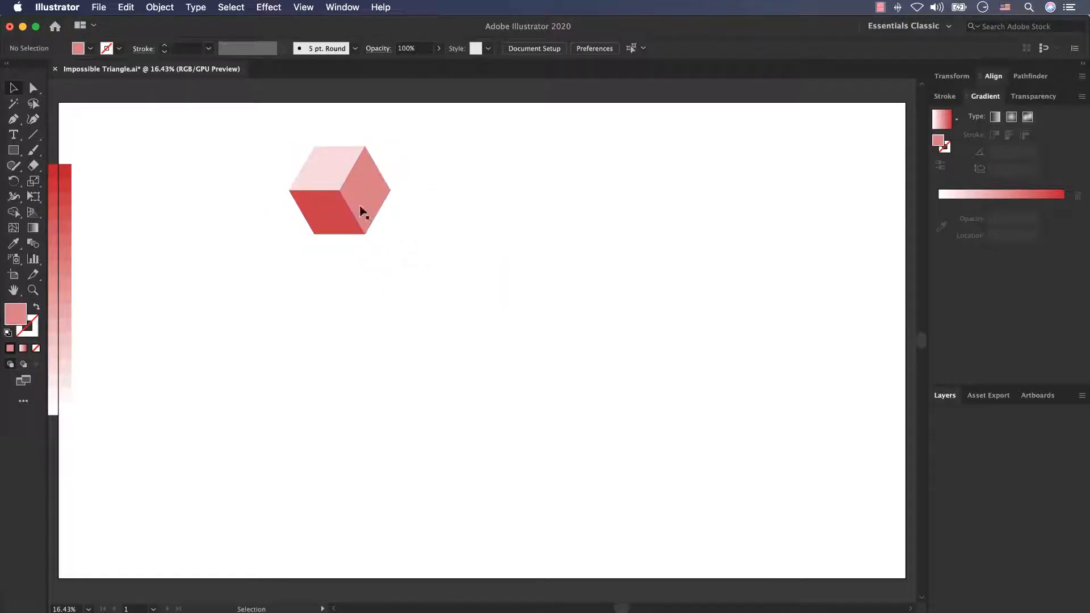
Step: Create a three-sided polygon with a 50 px radius beside the cube and enlarge it to about 1387 × 1201 px
left_click(13, 150)
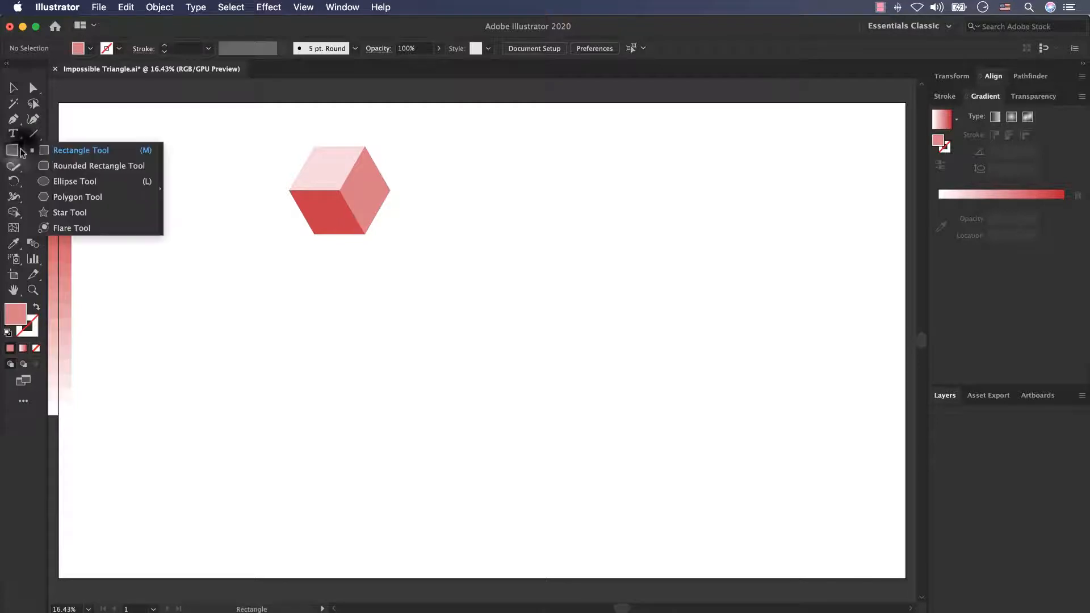
left_click(103, 197)
left_click(446, 318)
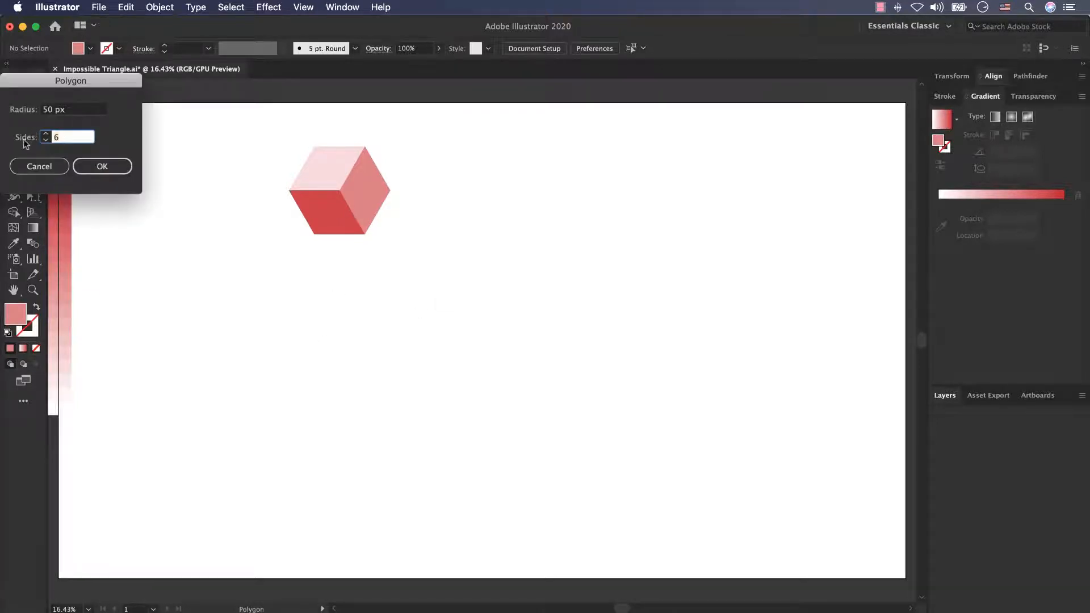
type("3")
left_click(101, 166)
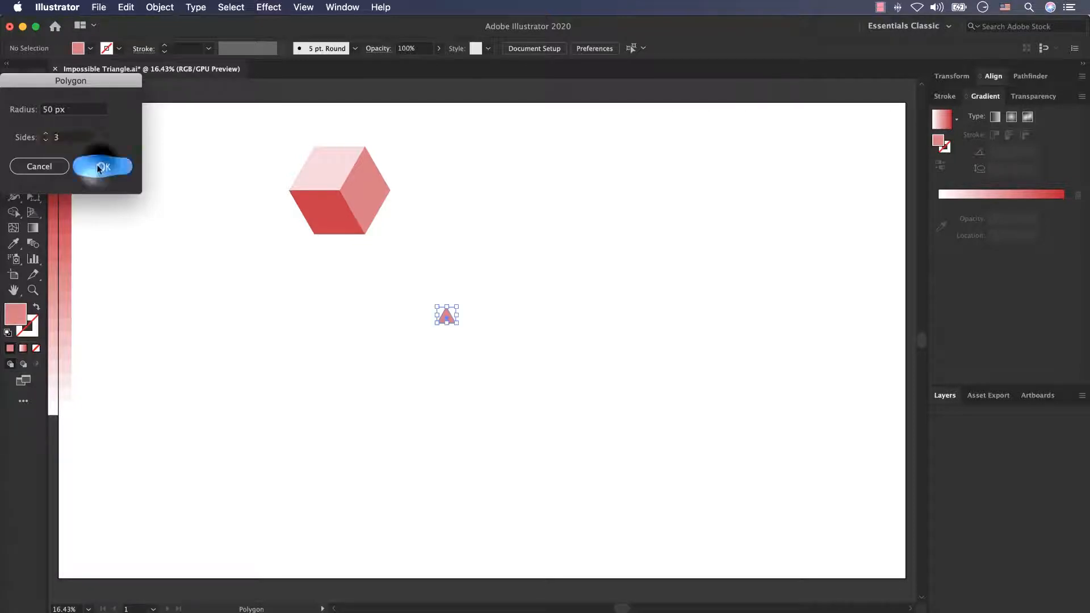
left_click(13, 88)
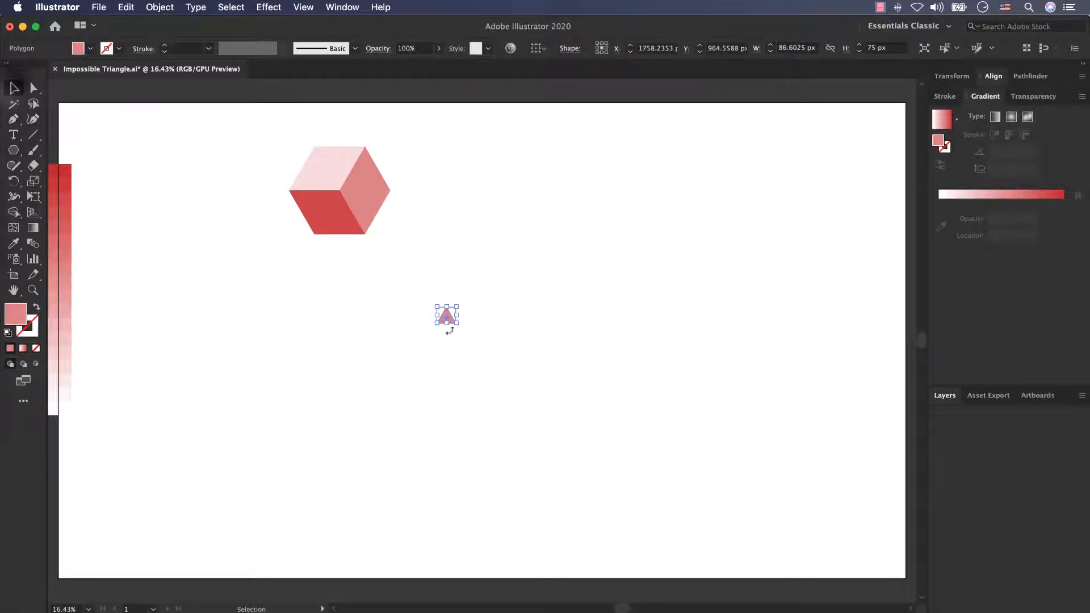
left_click_drag(459, 325, 601, 500)
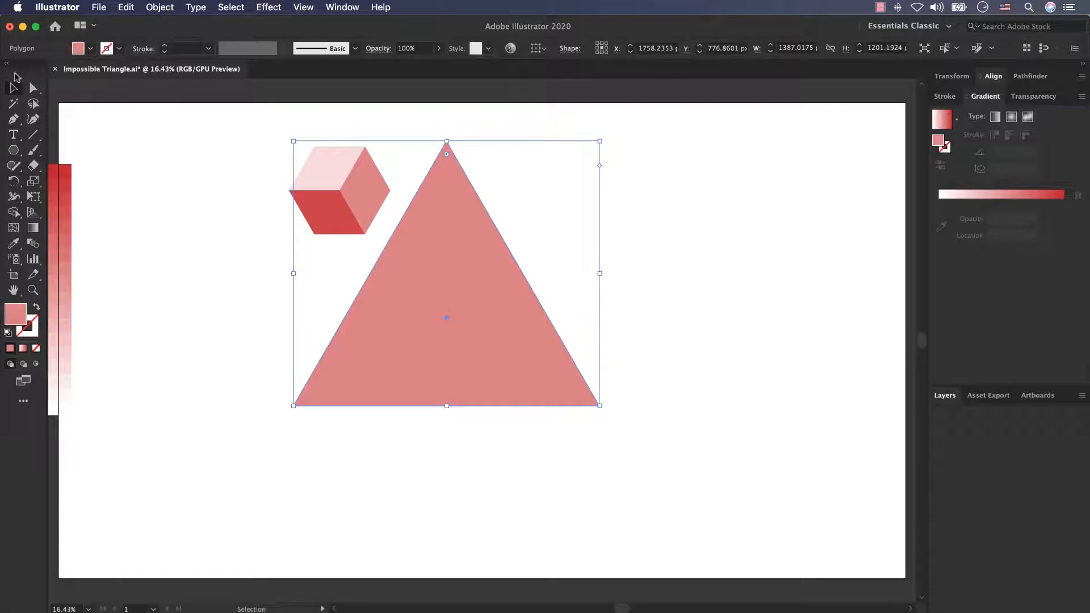
Step: Set the triangle's fill to none and its stroke to black, then deselect it
left_click(78, 48)
left_click(8, 70)
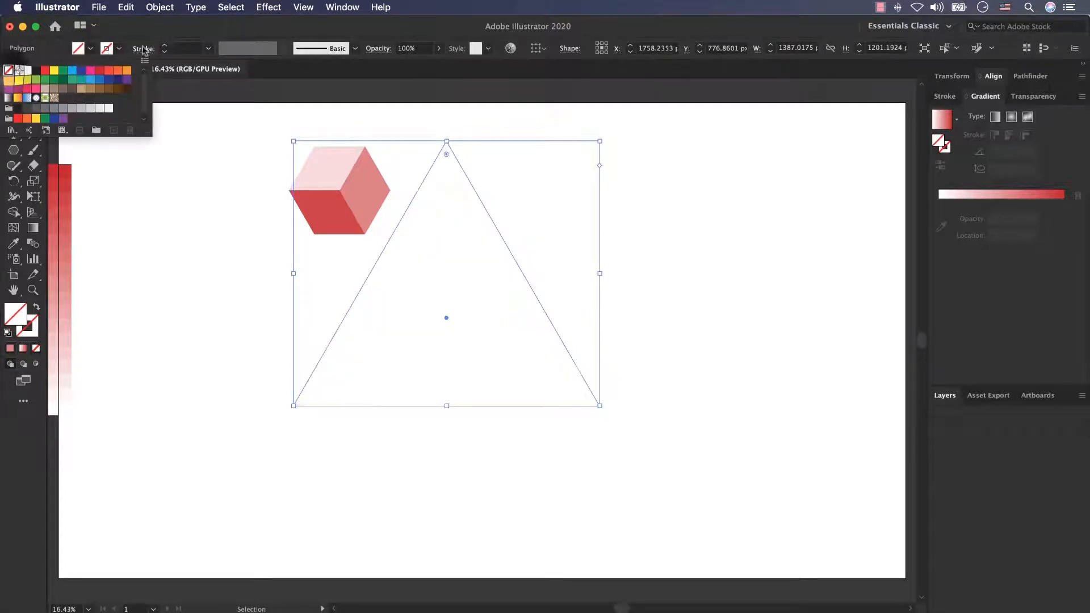
left_click(107, 49)
left_click(35, 70)
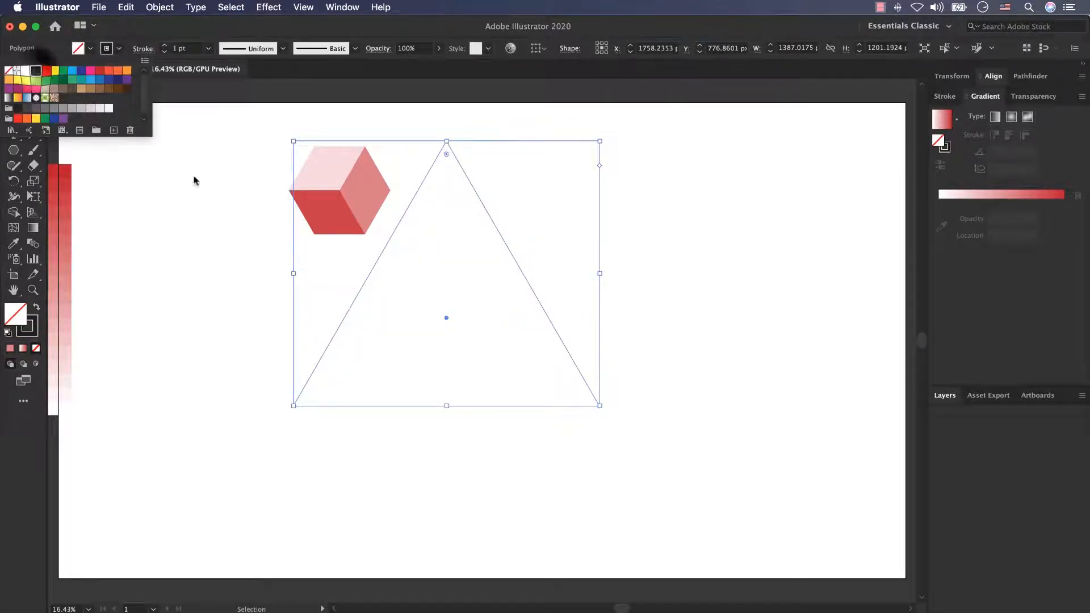
left_click(193, 181)
left_click(206, 396)
Step: Rotate the triangle 180° so it points down and snap its upper-left corner to the center point of the cube
left_click(474, 182)
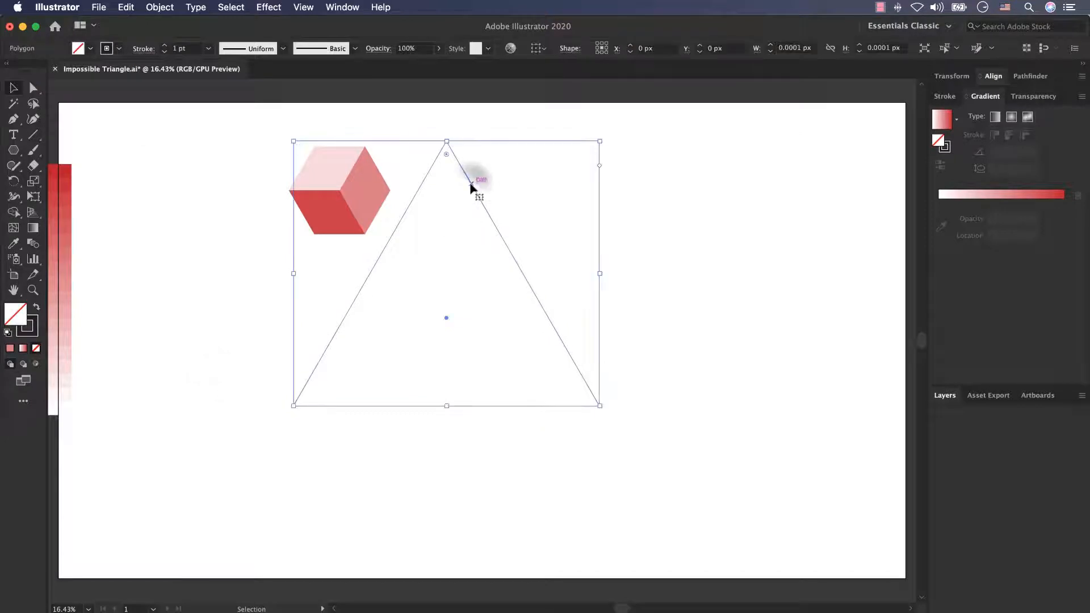
left_click_drag(608, 127, 331, 437)
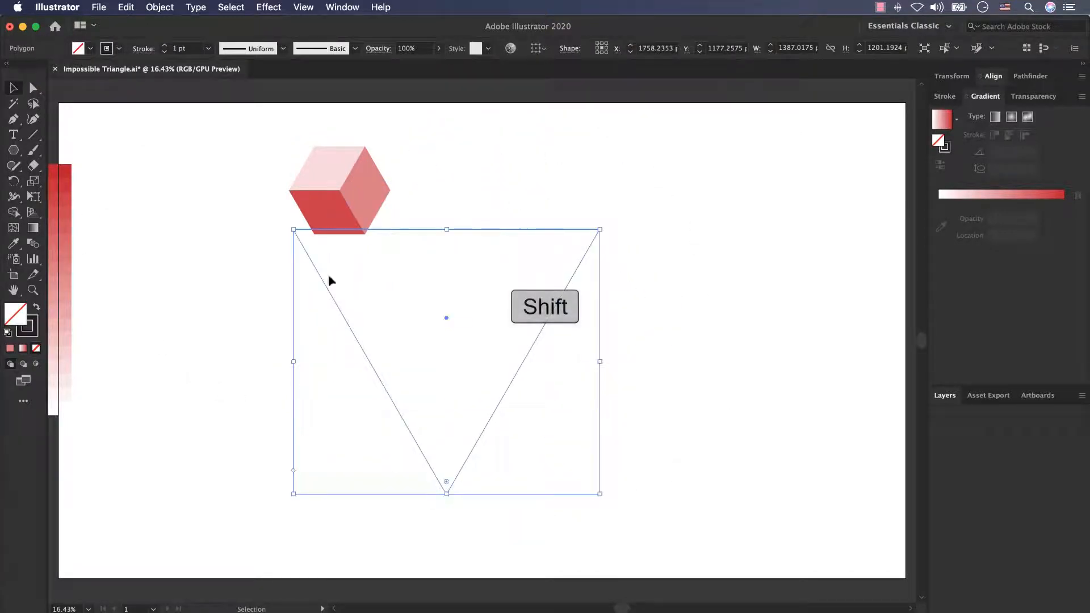
left_click_drag(500, 231, 545, 193)
left_click(518, 151)
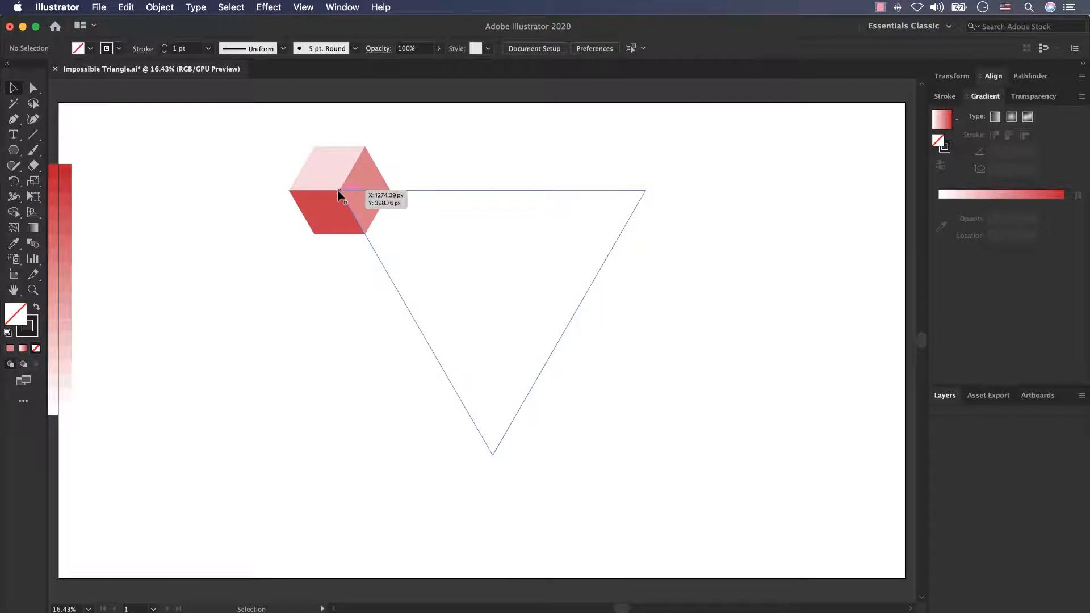
scroll(339, 195, "up", 15)
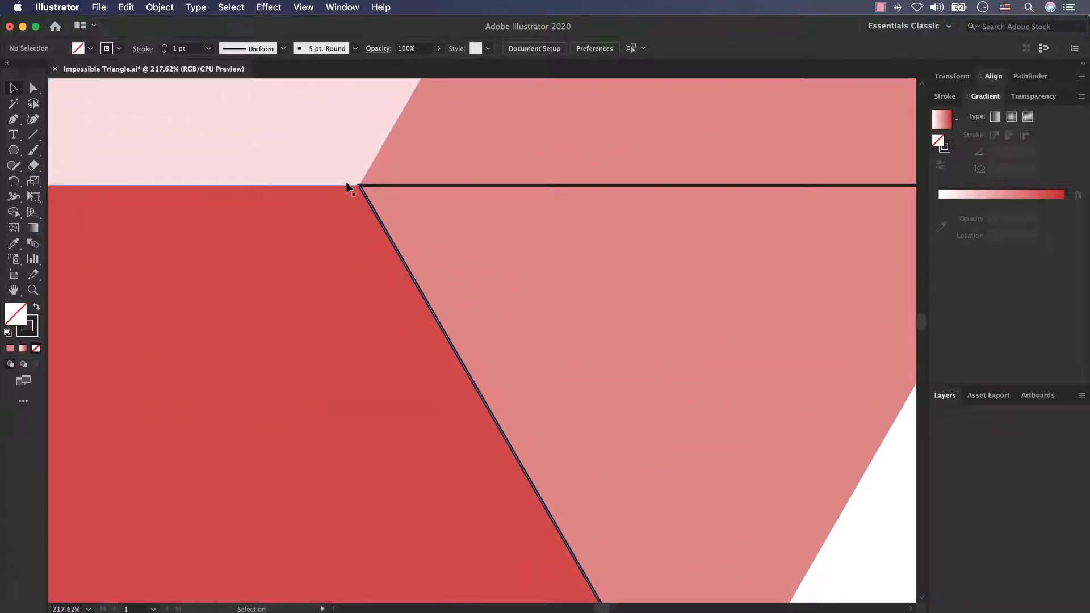
scroll(385, 191, "down", 15)
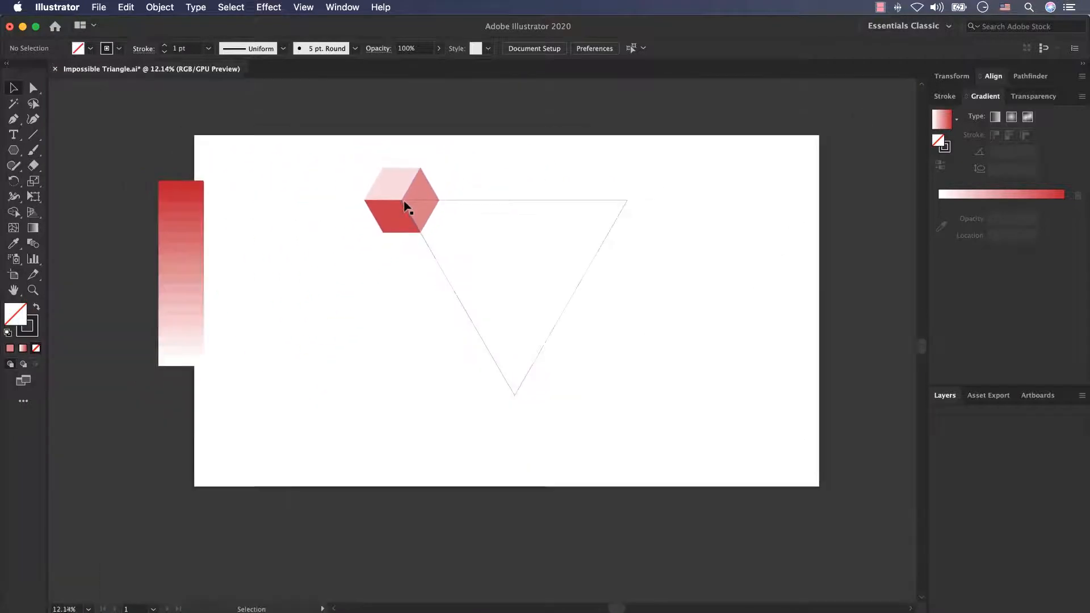
scroll(601, 272, "up", 3)
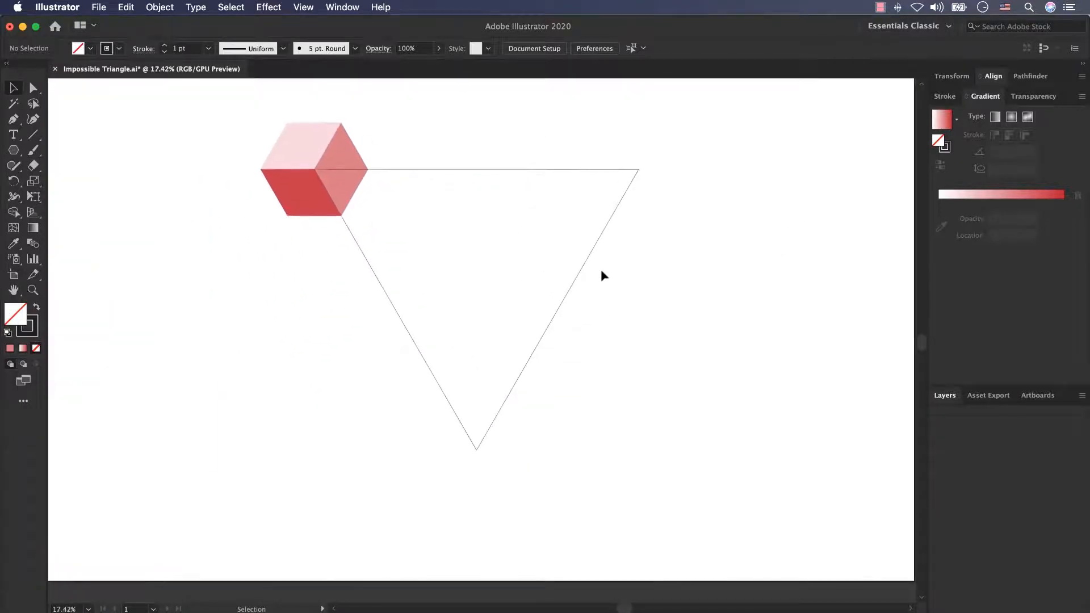
Step: Duplicate the cube about 302 px to the right along the triangle's top edge and repeat the copy three times to make a row of five
left_click(312, 136)
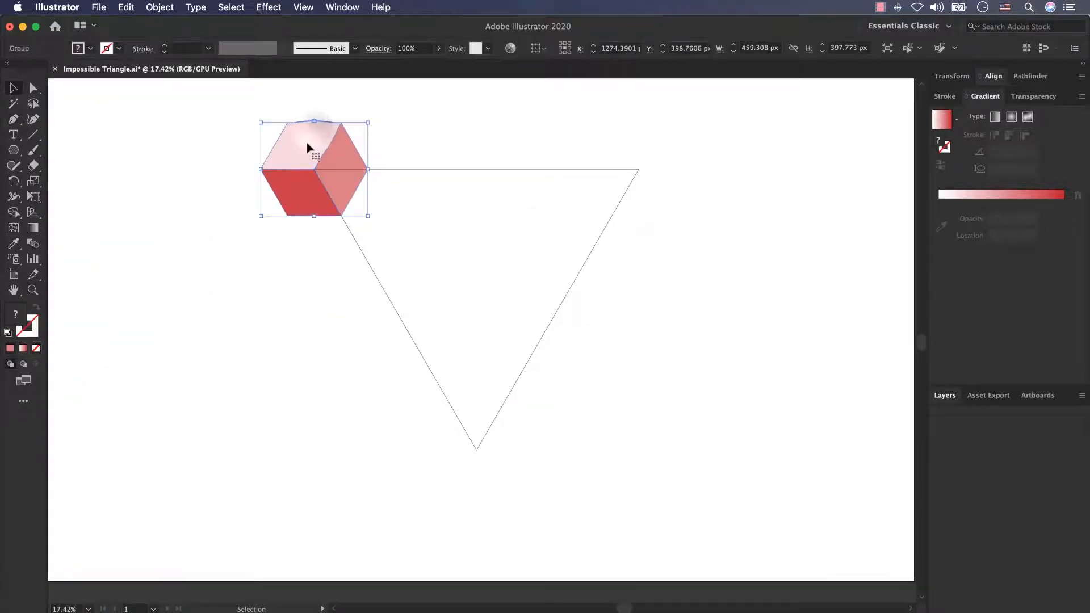
key("alt")
left_click_drag(318, 154, 382, 152)
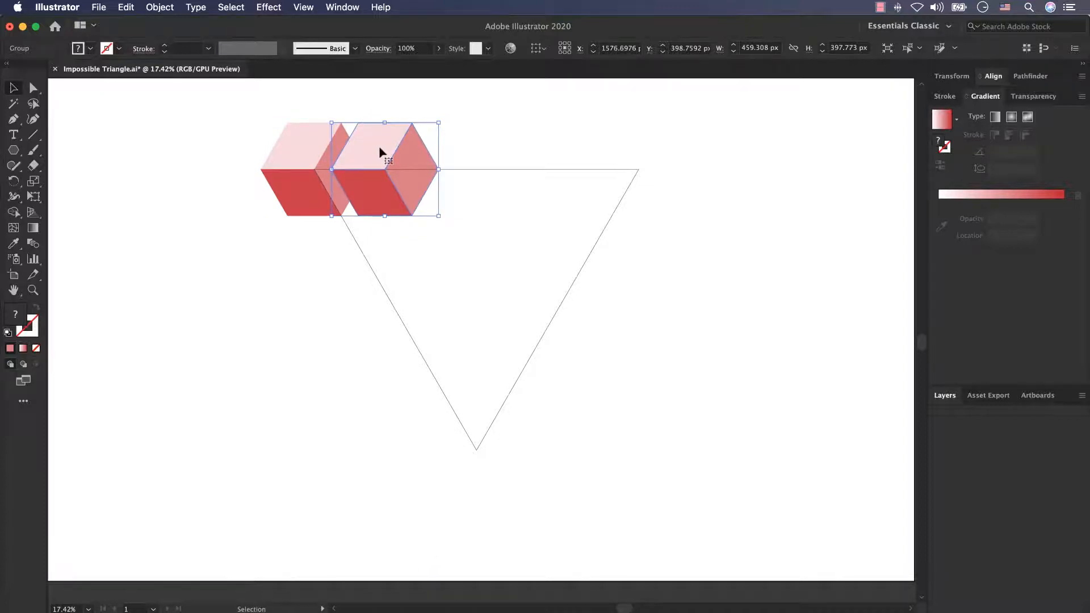
key("ctrl+d")
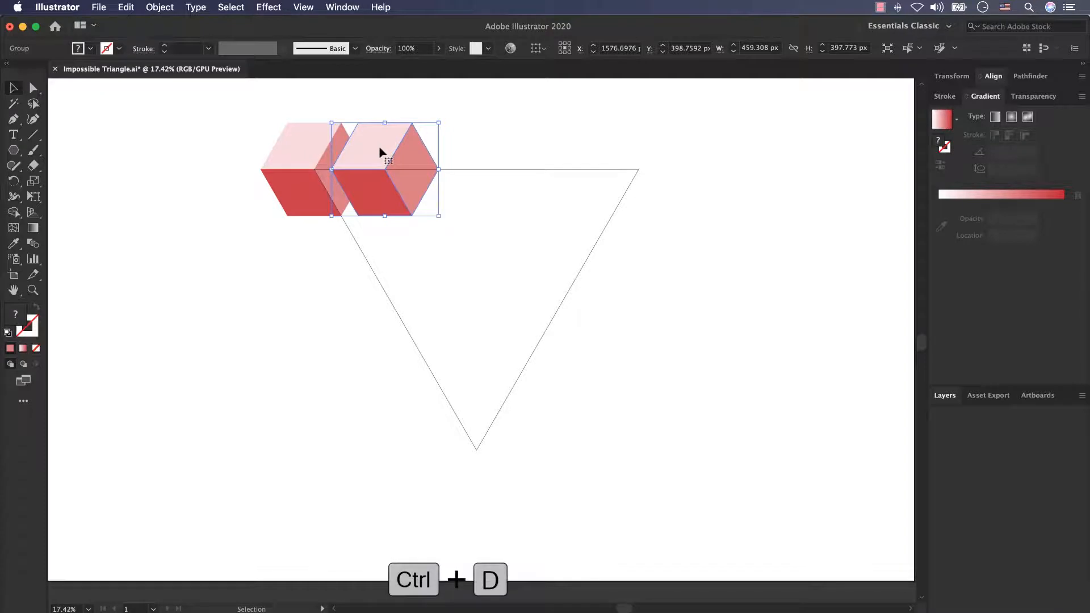
key("ctrl+d")
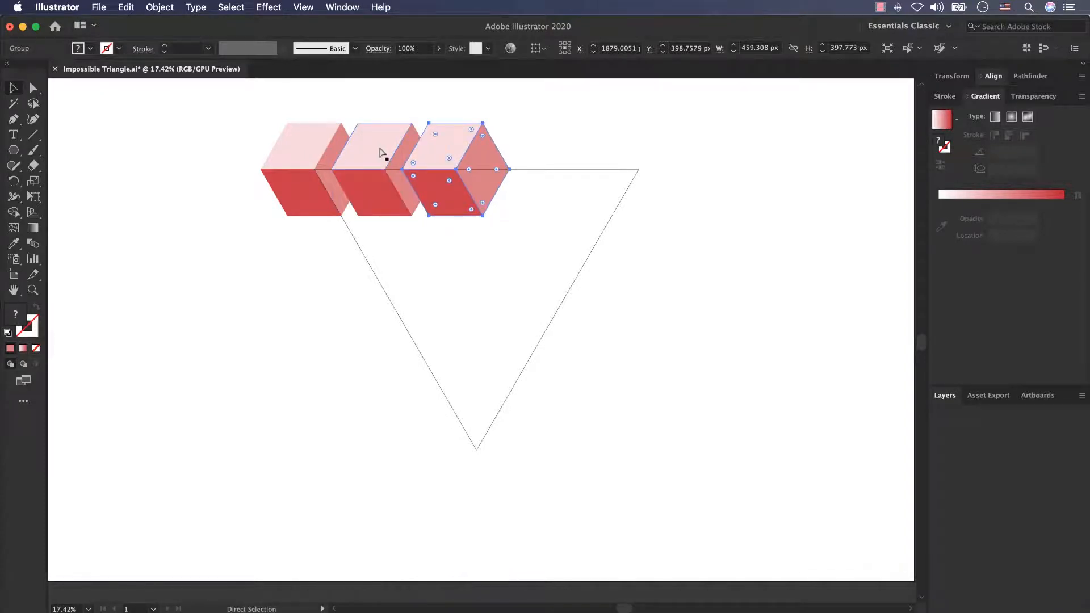
key("cmd+d")
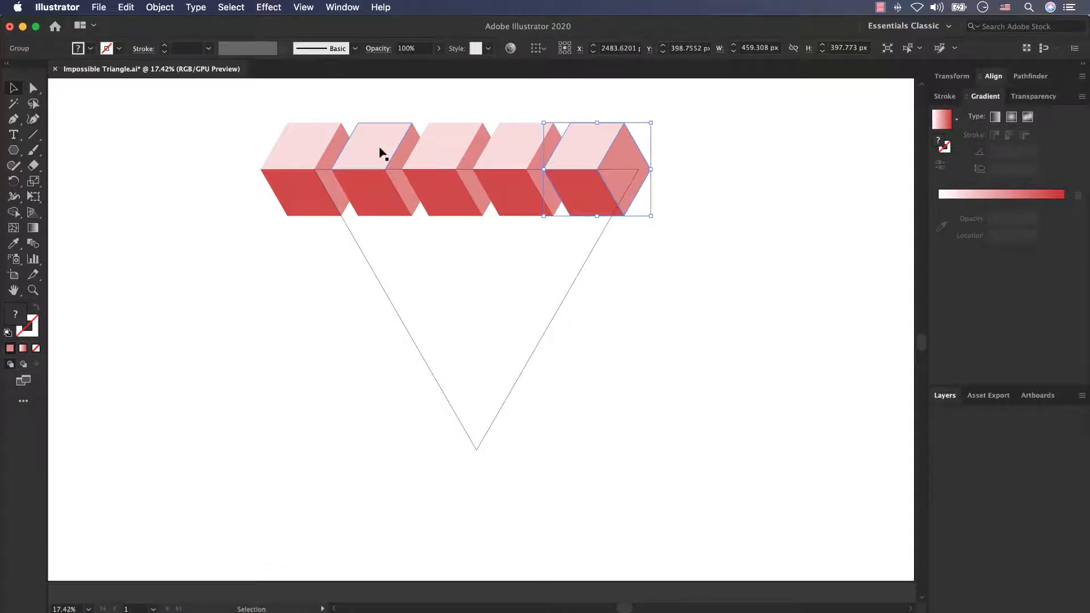
Step: Scale the guide triangle down proportionally to about 1209 × 1047 px, aligning its upper-right corner with the last cube's center
left_click(172, 219)
left_click(566, 304)
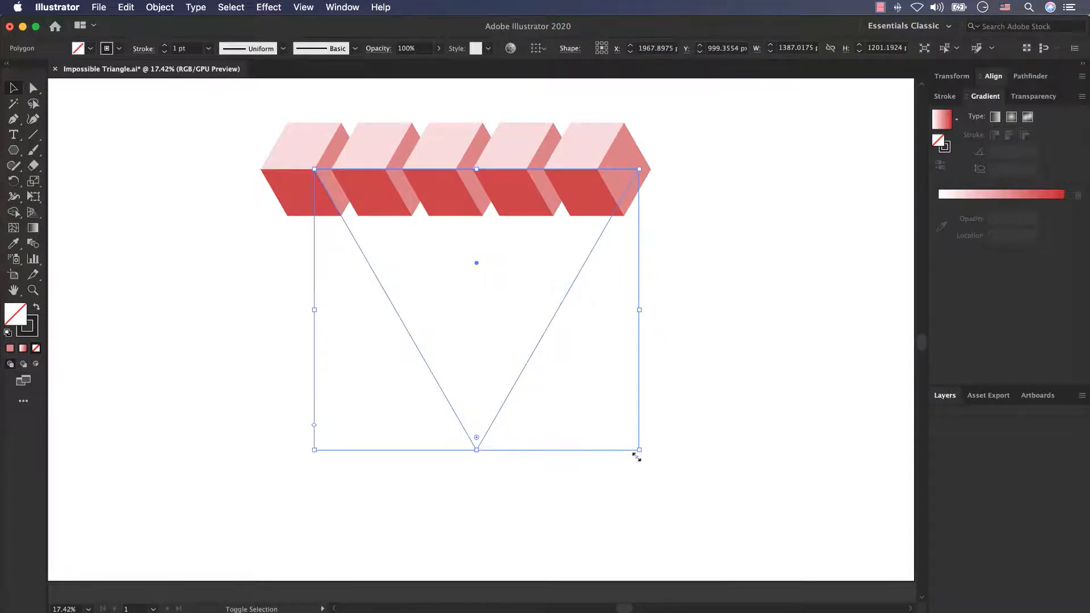
left_click_drag(638, 451, 600, 444)
left_click(630, 272)
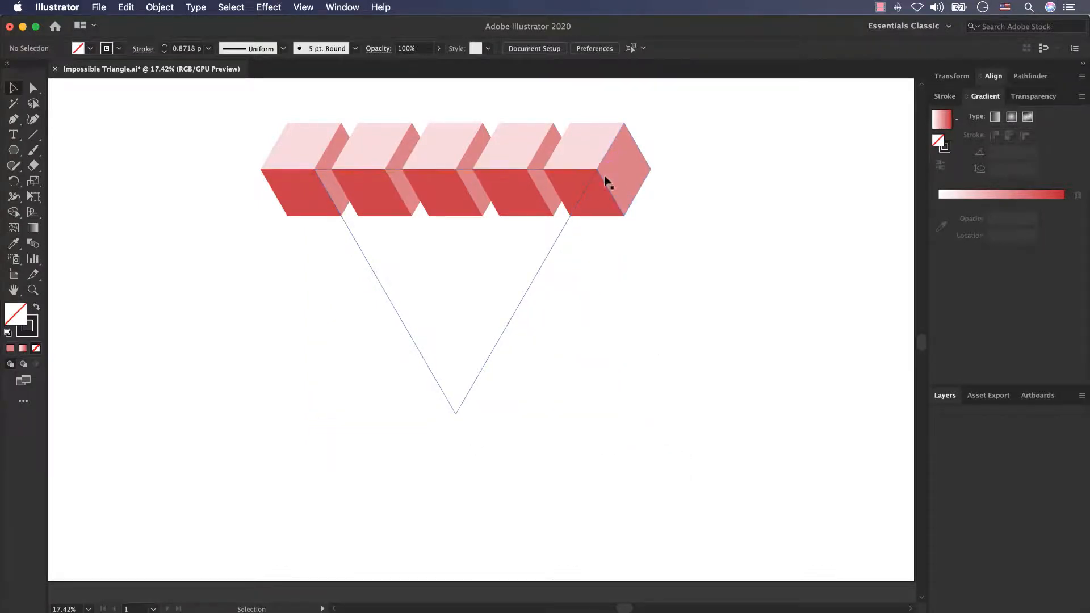
Step: Duplicate the last cube of the top row down-left along the triangle's right edge and repeat the copy three times
left_click(608, 207)
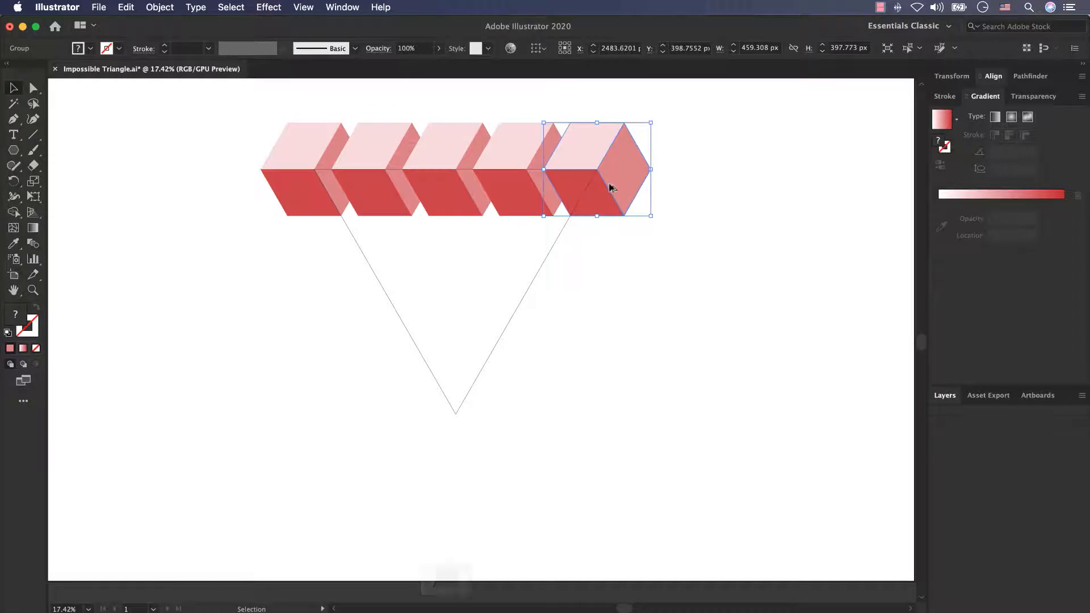
left_click_drag(609, 188, 576, 246)
key("ctrl+d")
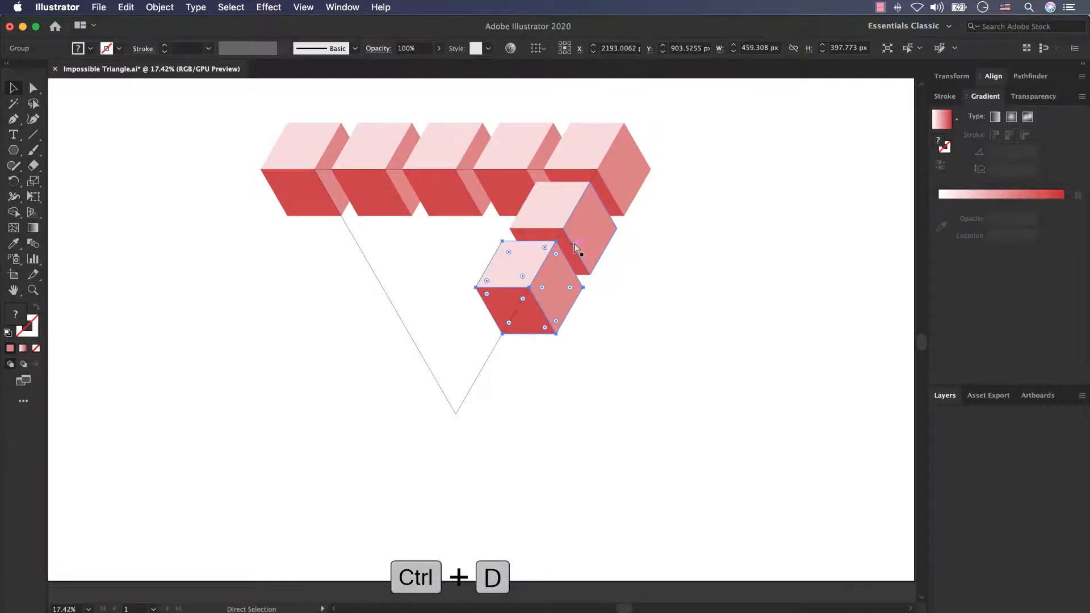
key("ctrl+d")
key("ctrl+d")
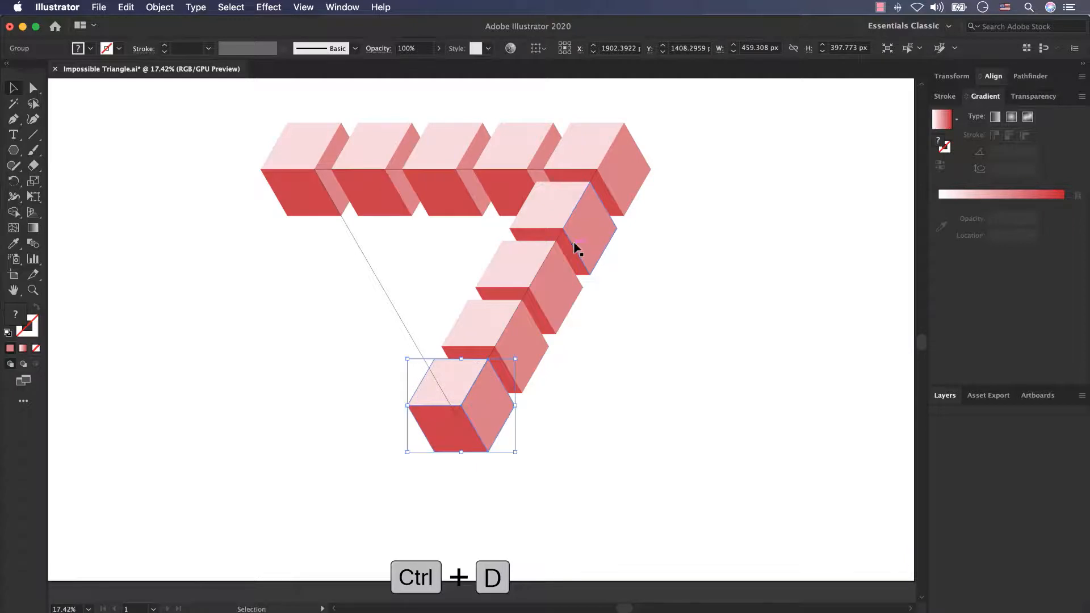
key("super+shift+a")
Step: Nudge the lowest cube about 23 px left and 37 px down so its center point sits on the triangle's bottom tip
scroll(465, 381, "up", 5)
scroll(467, 385, "up", 2)
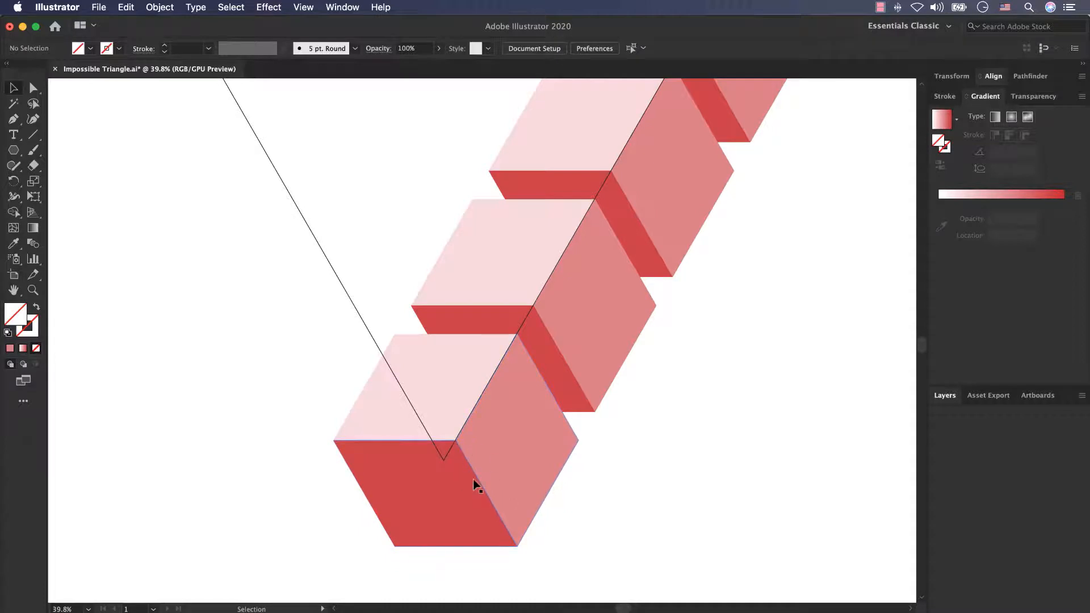
left_click(492, 466)
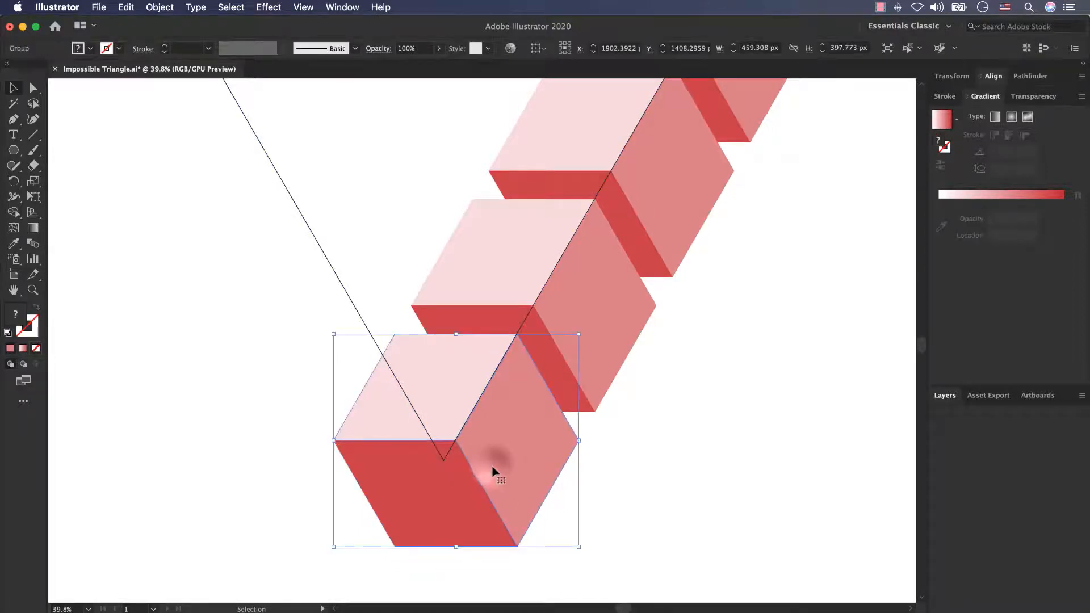
key("shift+Left")
key("shift+Down")
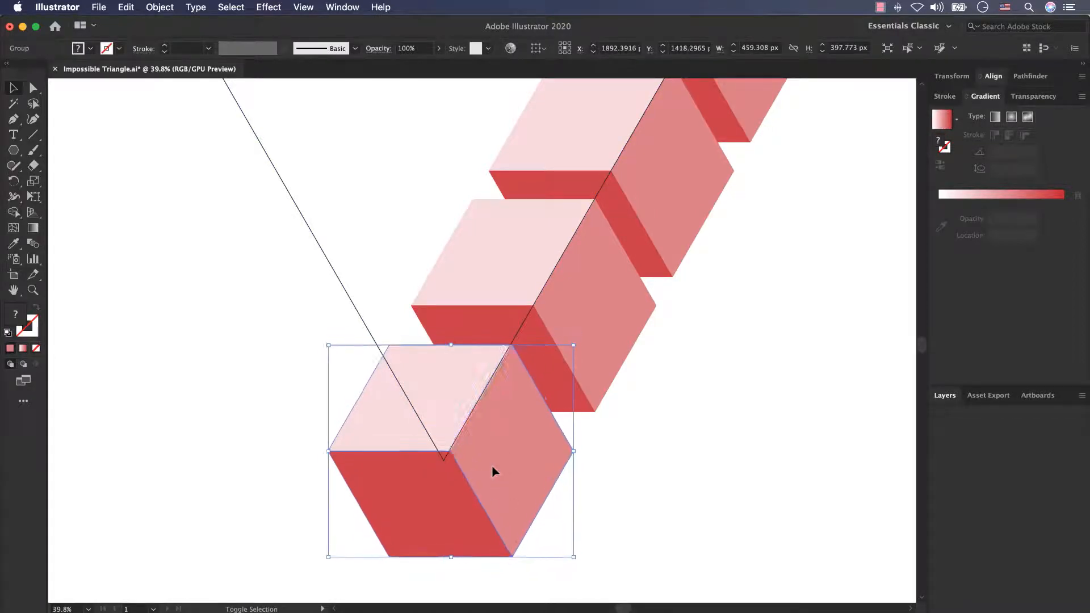
key("shift+Left")
key("shift+Down")
key("shift+Left")
key("shift+Down")
key("shift+Right")
key("Down")
key("Down")
key("Down")
key("Down")
key("Down")
key("Down")
key("Left")
key("Left")
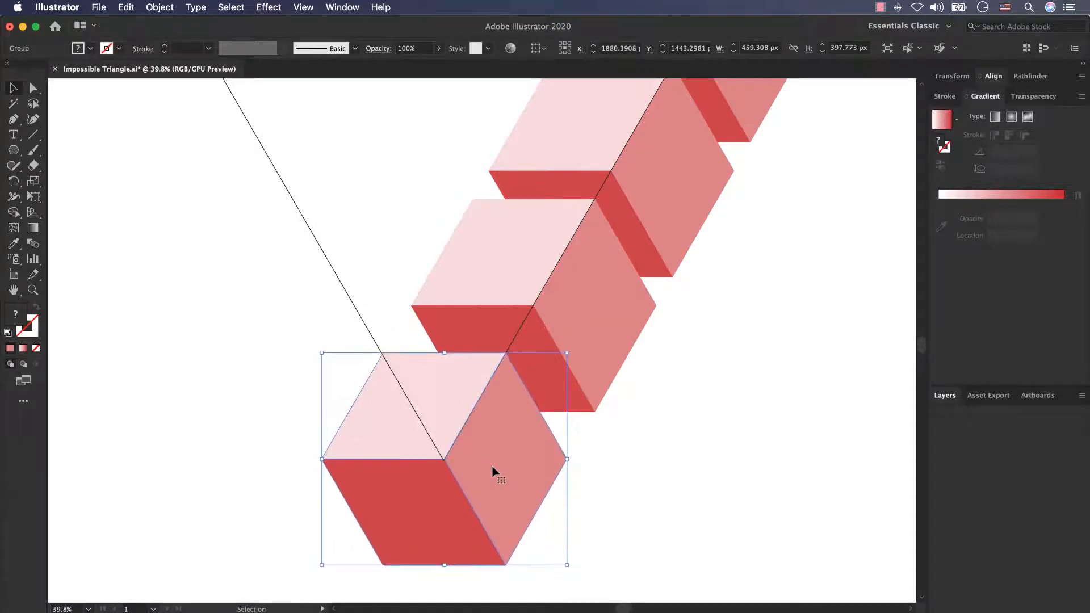
key("Down")
left_click(732, 434)
Step: Nudge the second cube from the bottom down-left along the triangle's right edge to even the spacing
left_click(598, 291)
key("shift+Left")
key("shift+Down")
key("shift+Down")
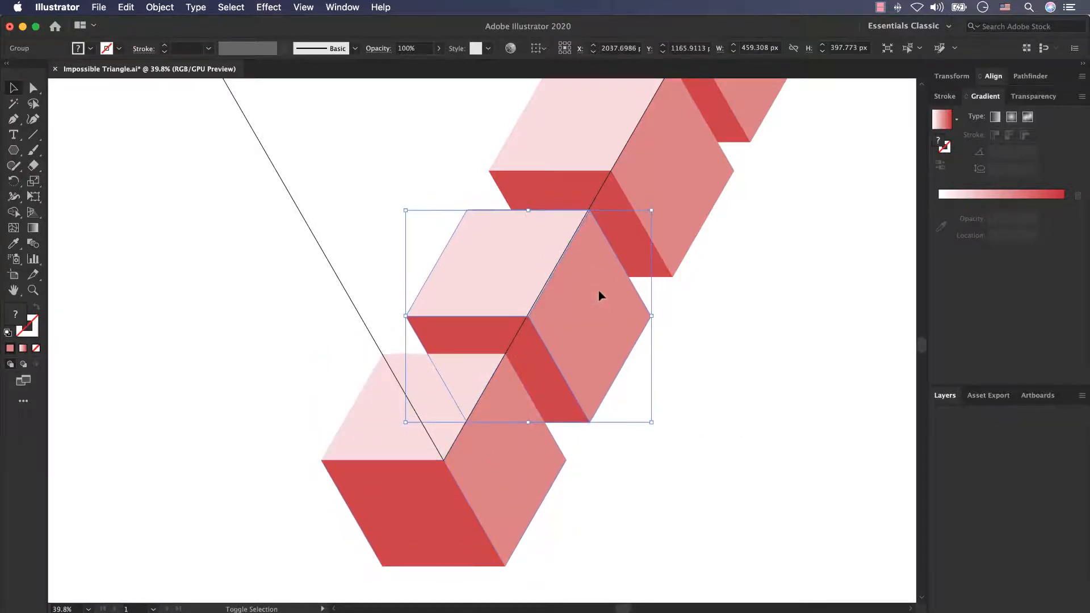
key("shift+Left")
key("shift+Down")
key("Right")
left_click(740, 308)
Step: Nudge the third cube from the bottom of the right side 10 px left and 17 px down along the edge
scroll(740, 309, "up", 5)
scroll(740, 308, "right", 2)
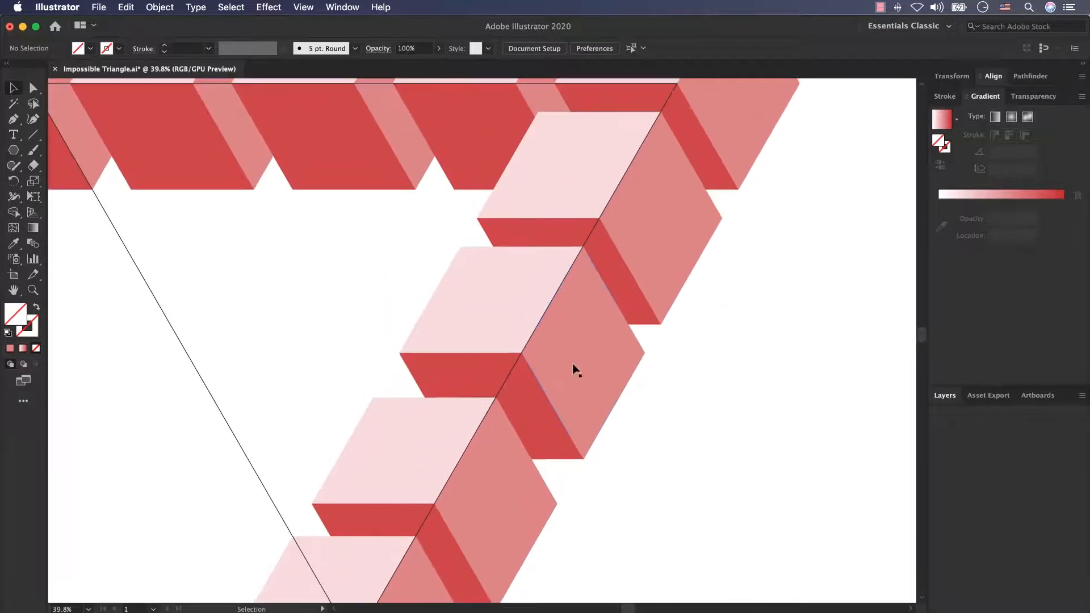
left_click(566, 365)
key("shift+Left")
key("shift+Down")
key("shift+Down")
key("Up")
key("Up")
key("Up")
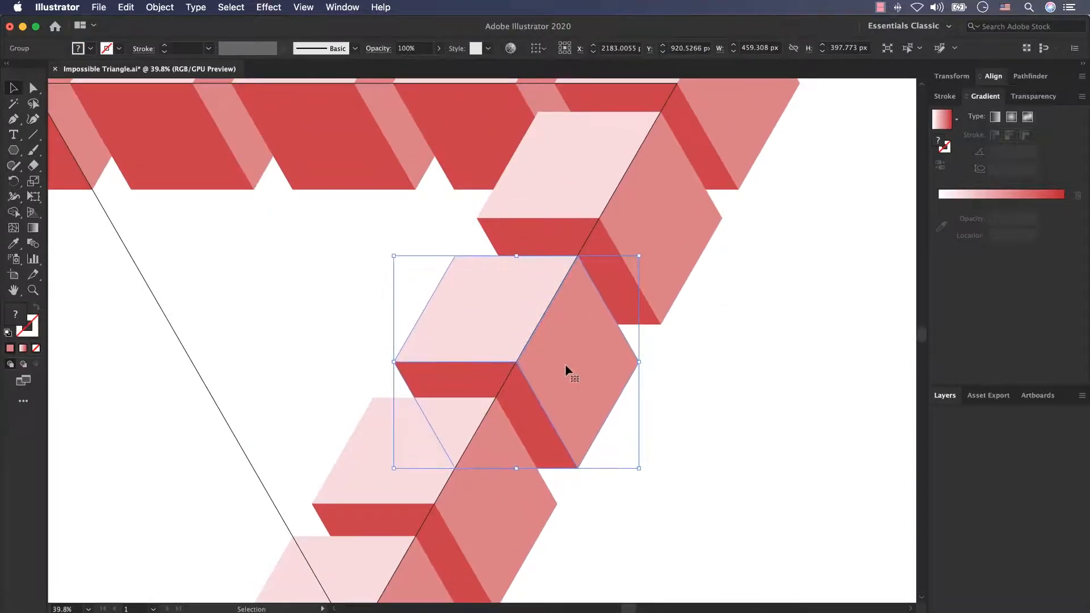
left_click(760, 442)
Step: Nudge the right side's uppermost copied cube, just below the corner cube, 3 px left and 4 px down
left_click(676, 243)
key("Left")
key("Left")
key("Left")
key("Down")
key("Down")
key("Down")
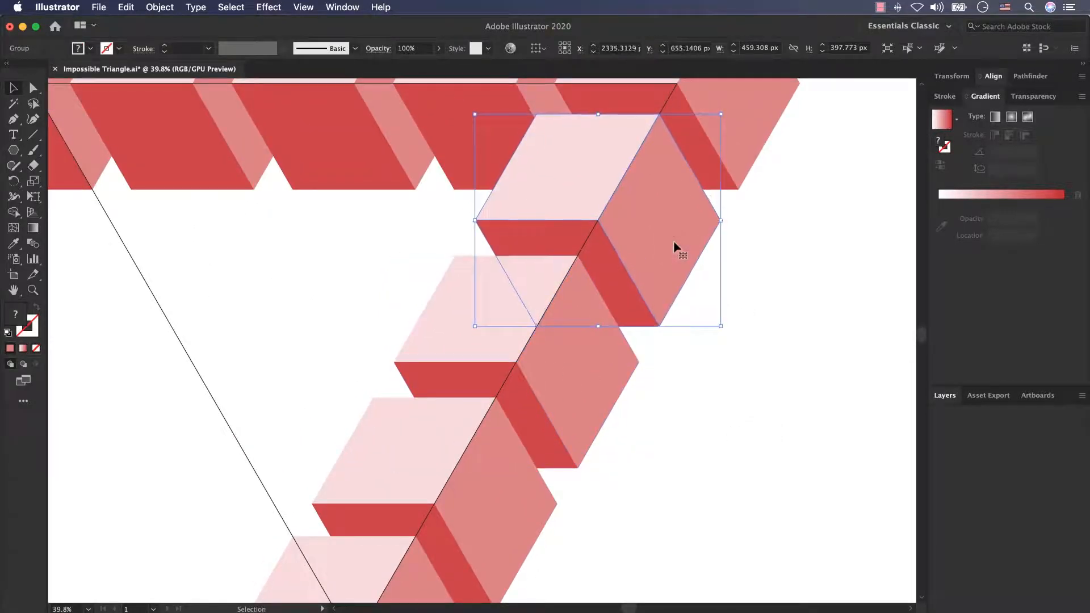
left_click(794, 324)
scroll(754, 343, "down", 3)
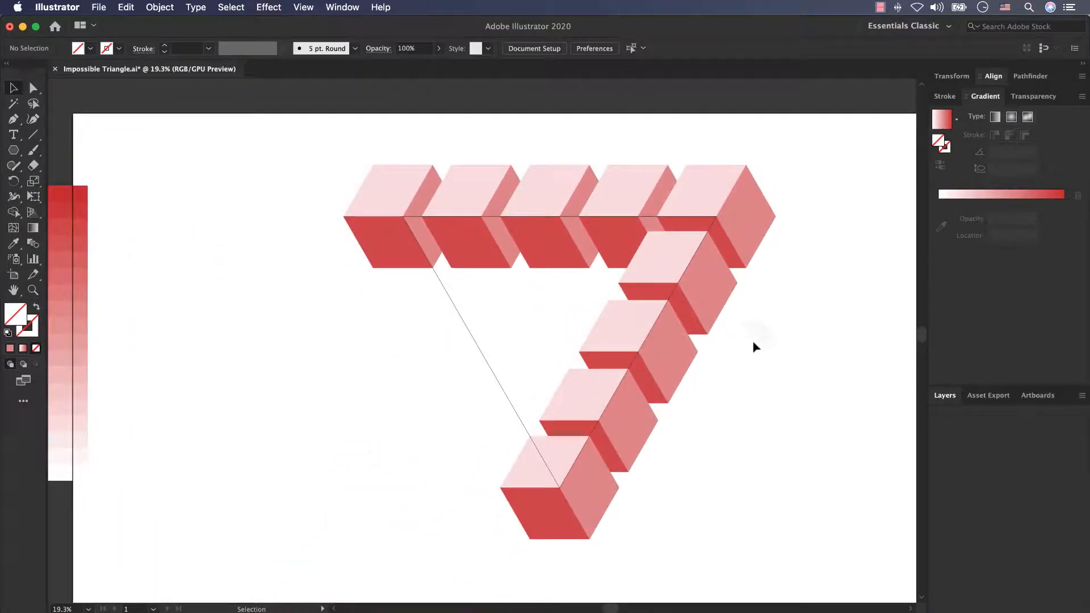
Step: Duplicate the bottom cube about 157 px left and 273 px up along the triangle's left edge and repeat the copy twice
left_click(541, 518)
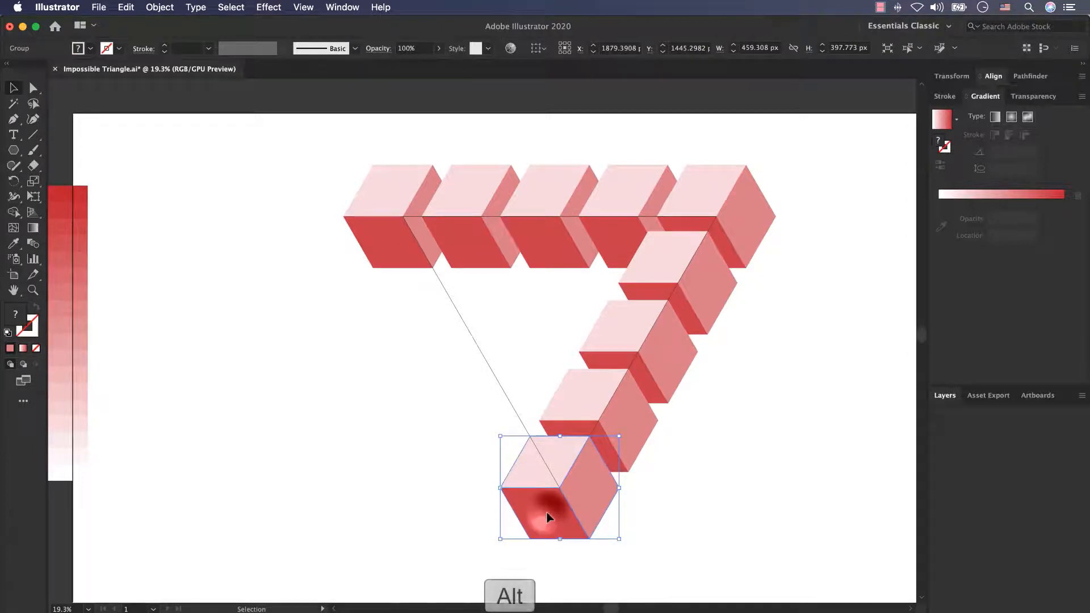
left_click_drag(548, 514, 505, 444)
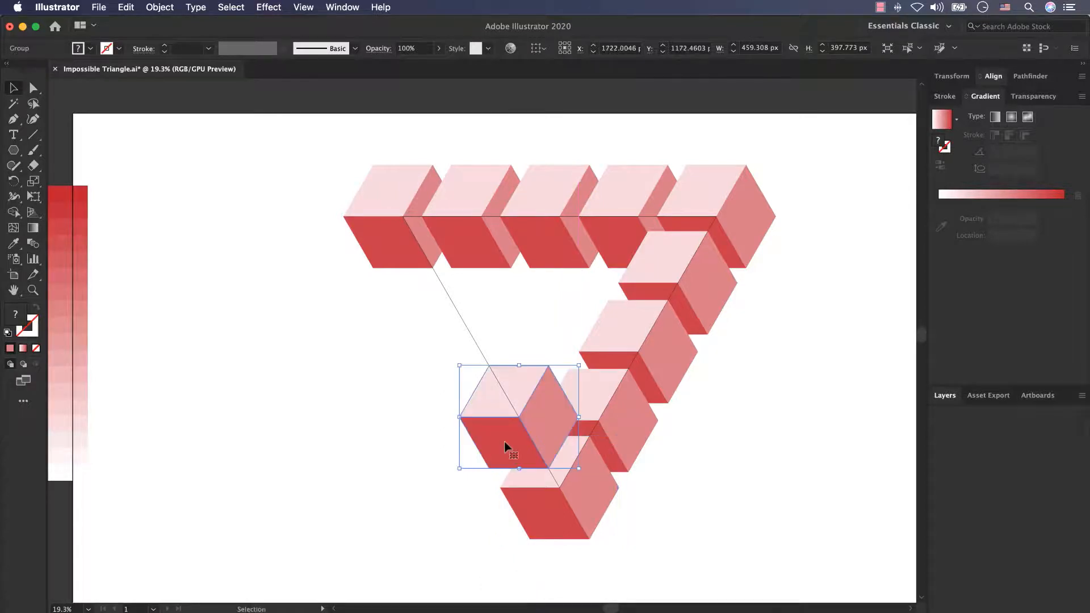
key("ctrl+d")
key("ctrl+d")
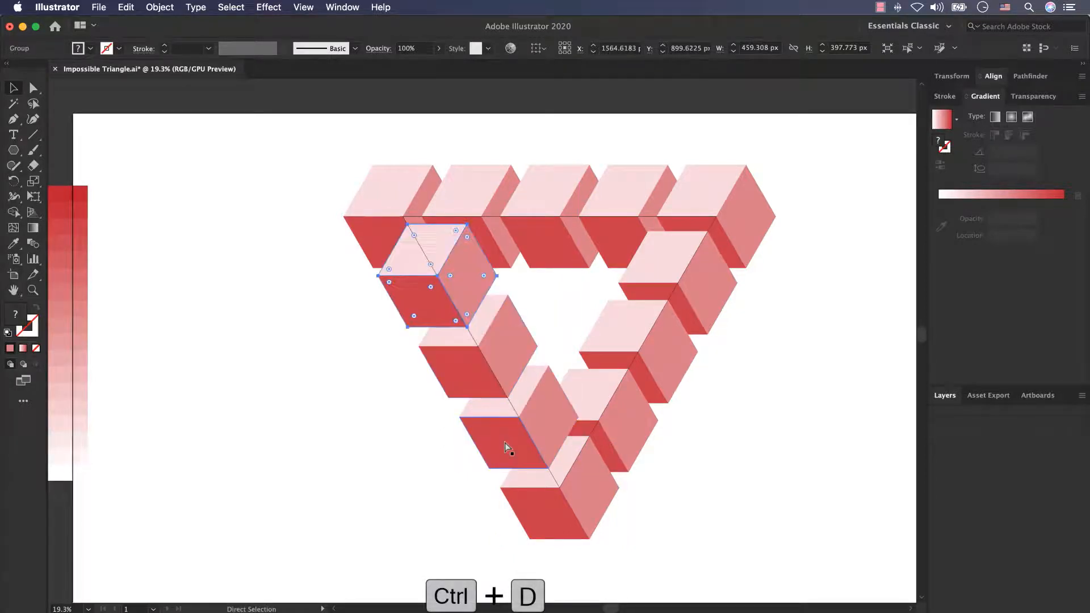
left_click(380, 426)
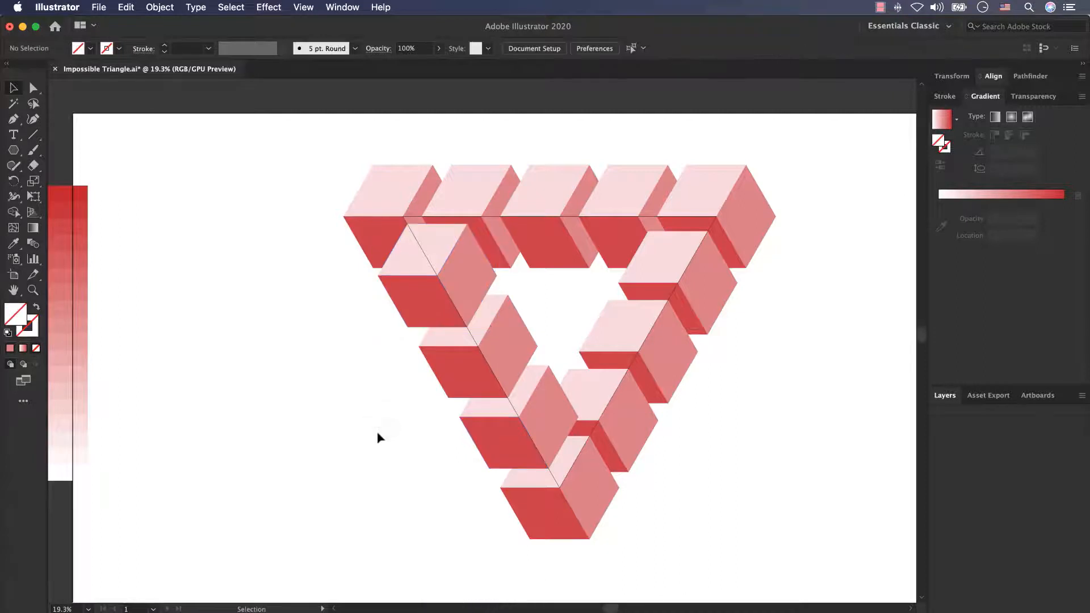
Step: Nudge the lowest copied cube on the left side 12 px right and 20 px down along the guide line
left_click(497, 446)
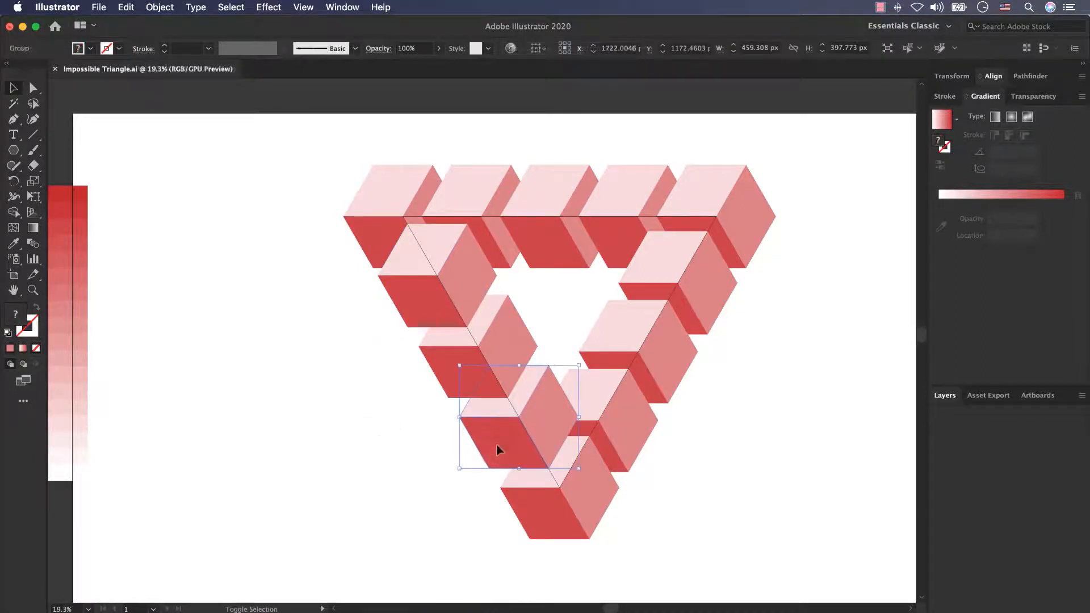
key("shift+Down")
key("shift+Down")
key("shift+Right")
key("Right")
key("Right")
key("Right")
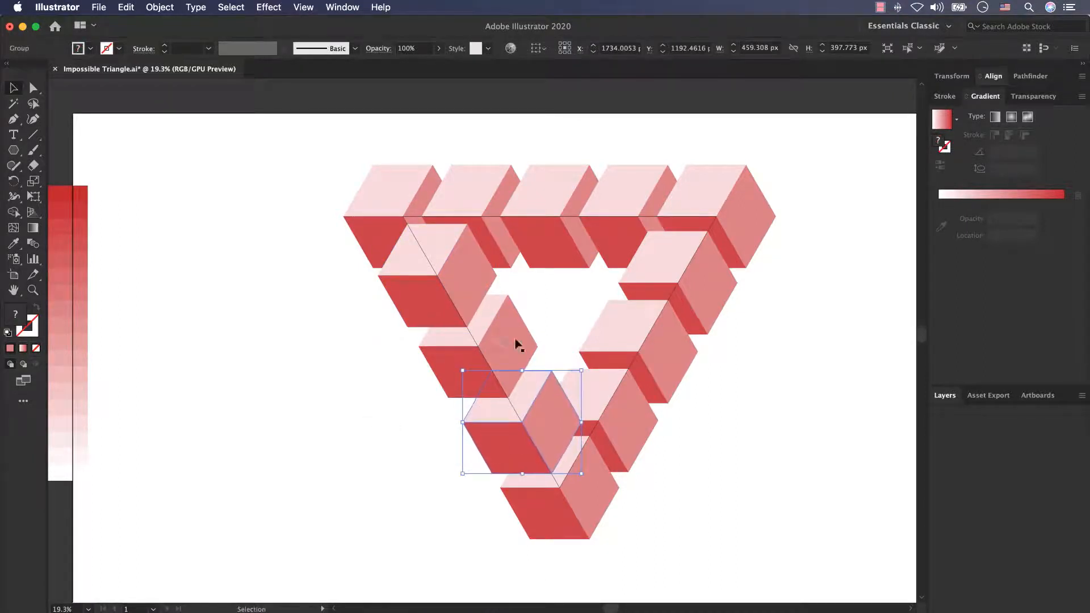
Step: Nudge the middle copied cube on the left side about 30 px right and 52 px down along the guide line
left_click(514, 340)
key("shift+Down")
key("shift+Down")
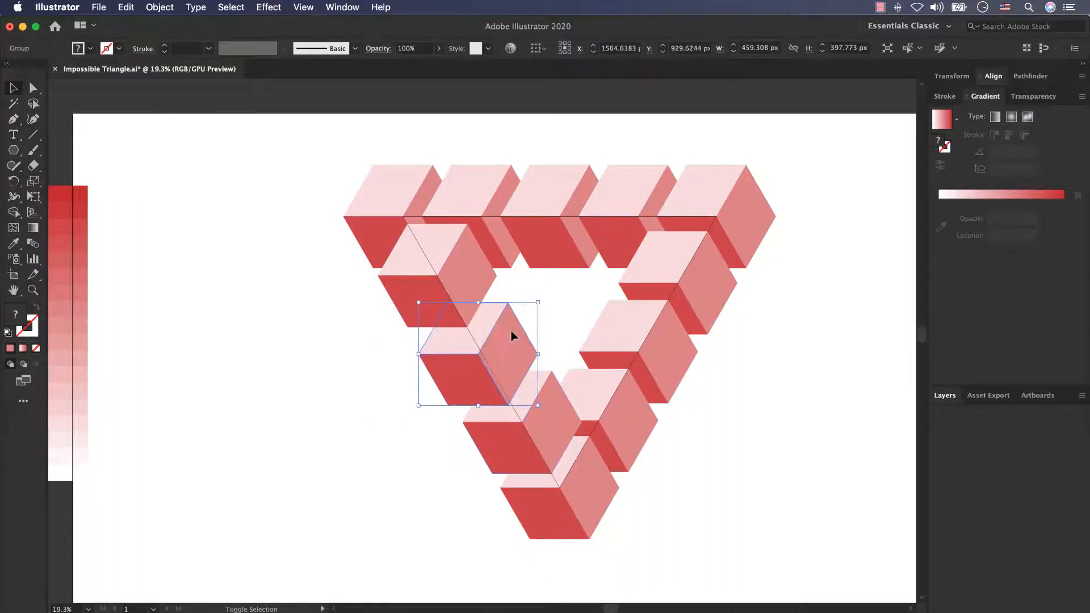
key("shift+Right")
key("shift+Right")
key("shift+Down")
key("shift+Down")
key("shift+Down")
key("shift+Right")
key("Up")
key("Up")
key("Down")
key("Down")
key("Down")
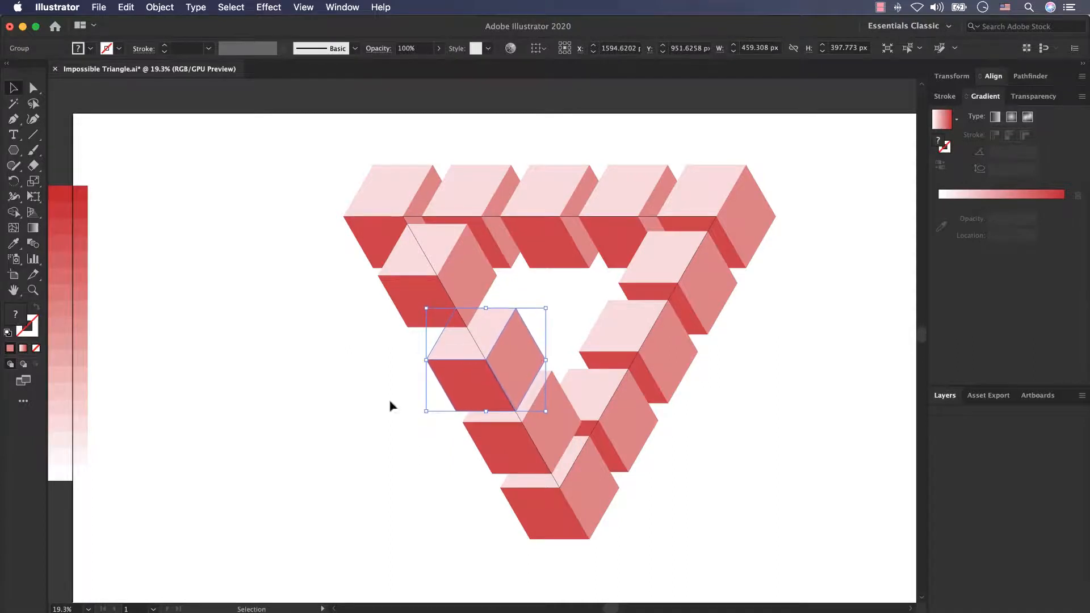
left_click(390, 403)
Step: Nudge the uppermost copied cube on the left side about 20 px right and 36 px down onto the guide line
scroll(472, 319, "up", 5)
left_click(473, 274)
key("shift+Down")
key("shift+Down")
key("shift+Down")
key("shift+Right")
key("shift+Right")
key("shift+Right")
key("shift+Down")
key("shift+Down")
key("shift+Right")
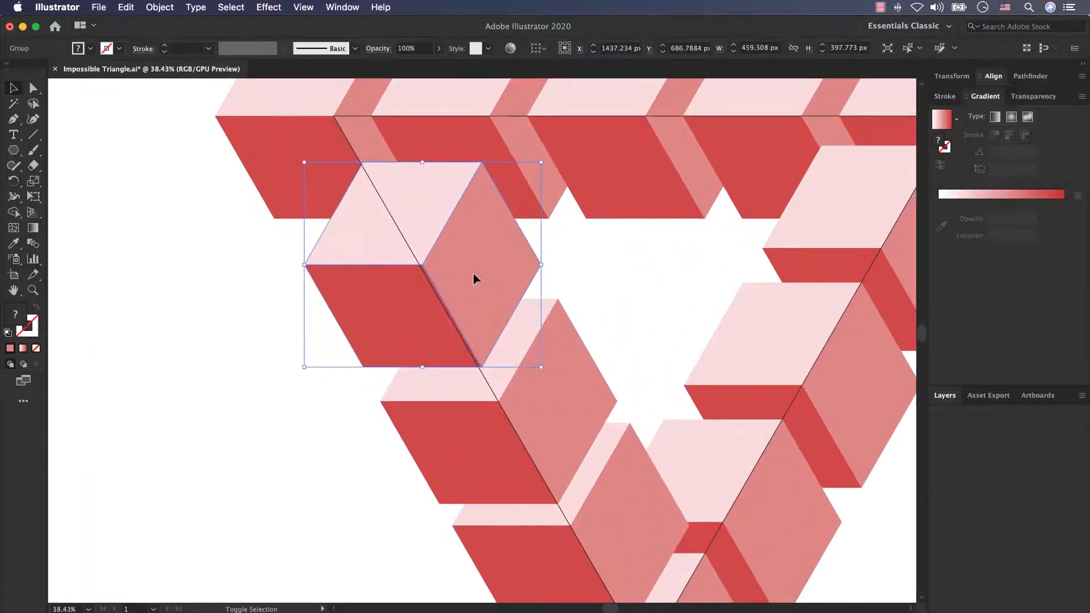
key("shift+Left")
key("shift+Up")
key("shift+Left")
key("shift+Up")
key("Up")
key("Up")
key("Up")
key("Up")
key("Up")
key("Up")
key("Up")
key("Down")
key("Down")
key("Down")
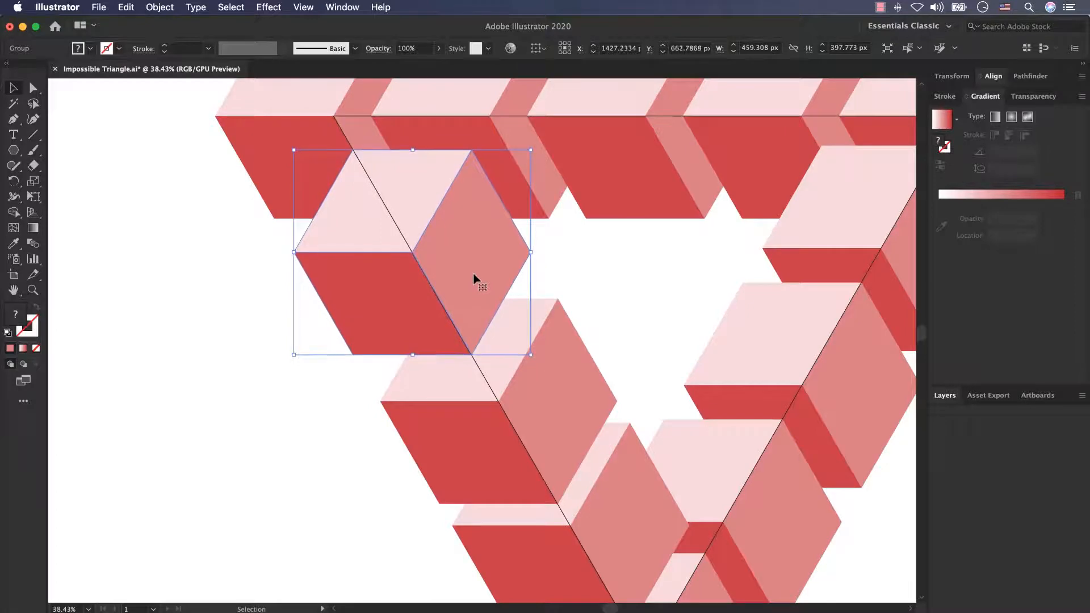
Step: Nudge the left side's middle copied cube slightly back up-left along the guide line to even the gaps
left_click(537, 391)
key("shift+Up")
key("shift+Up")
key("shift+Left")
key("Left")
key("Left")
key("Up")
Step: Fine-tune the horizontal position of the left side's lowest copied cube by 1 px nudges, then deselect it
scroll(538, 393, "down", 4)
left_click(612, 462)
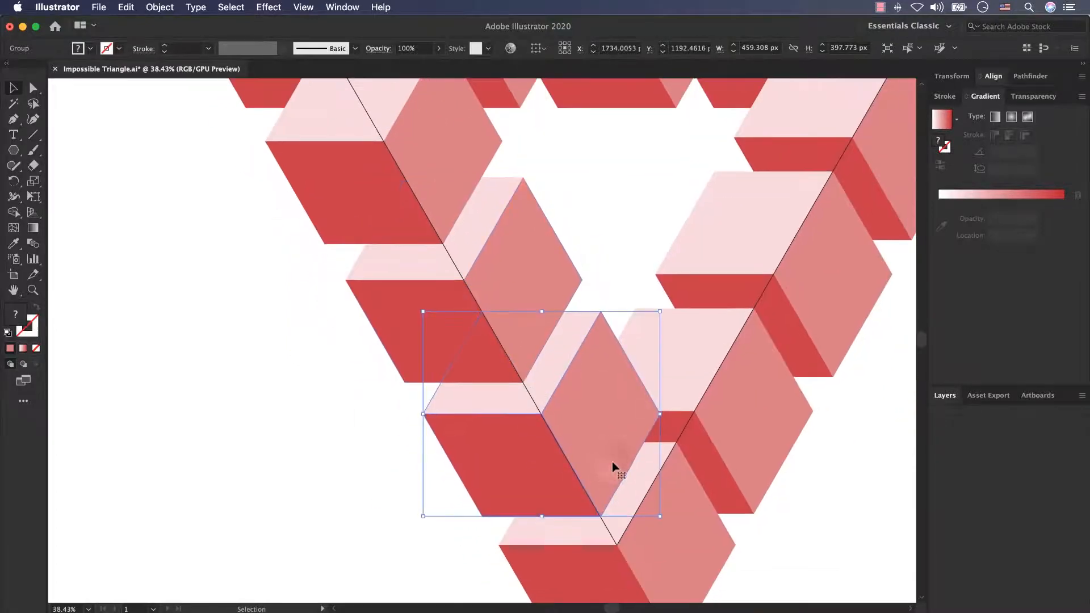
key("Left")
key("Right")
key("Right")
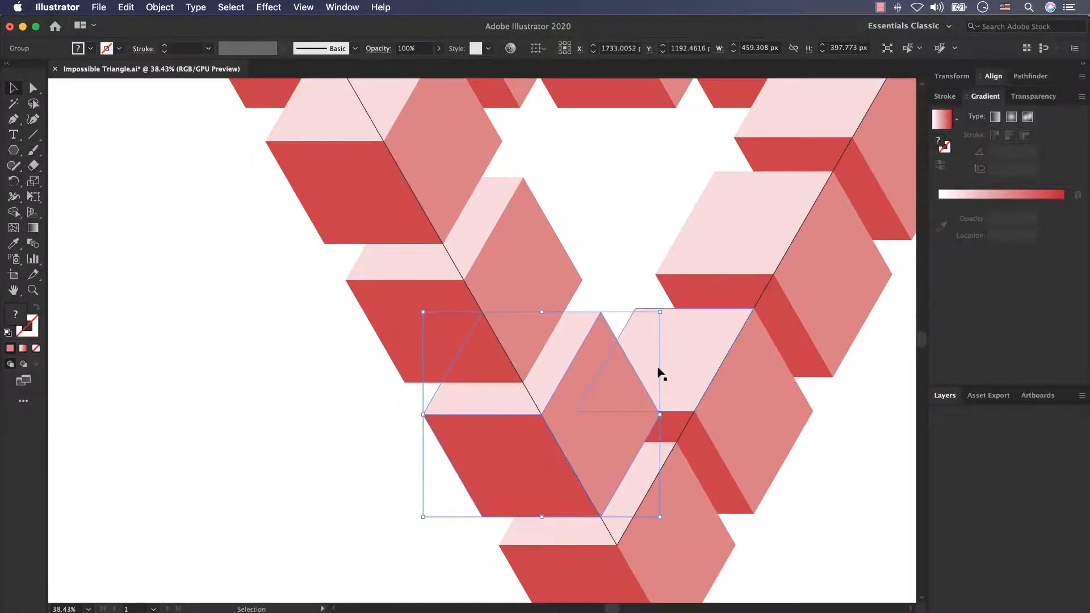
left_click(316, 391)
Step: Delete the guide triangle from the cube arrangement
scroll(343, 295, "down", 4)
scroll(344, 296, "up", 3)
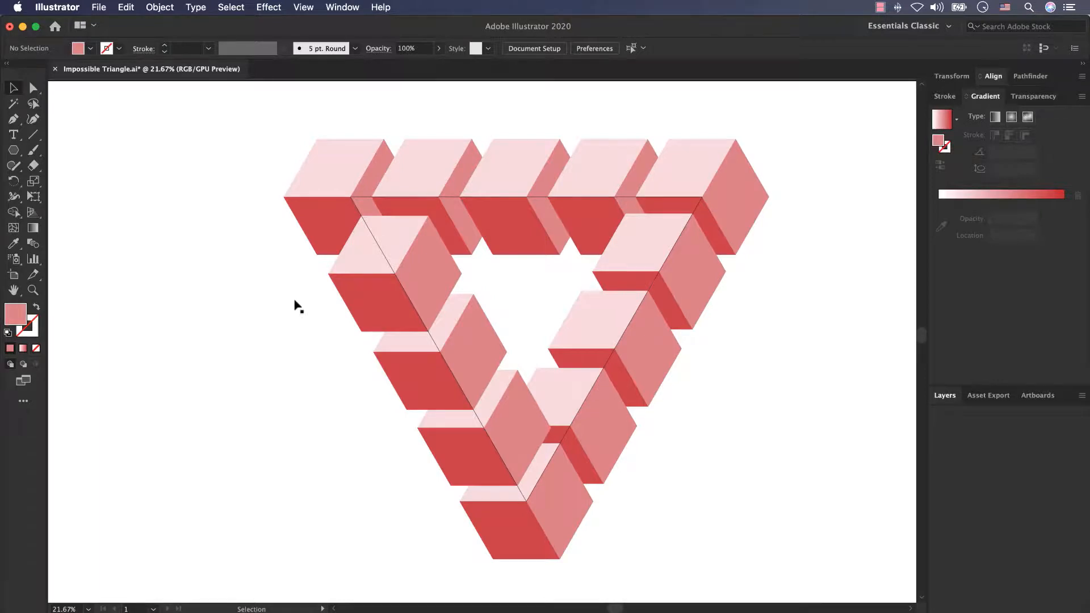
left_click(540, 196)
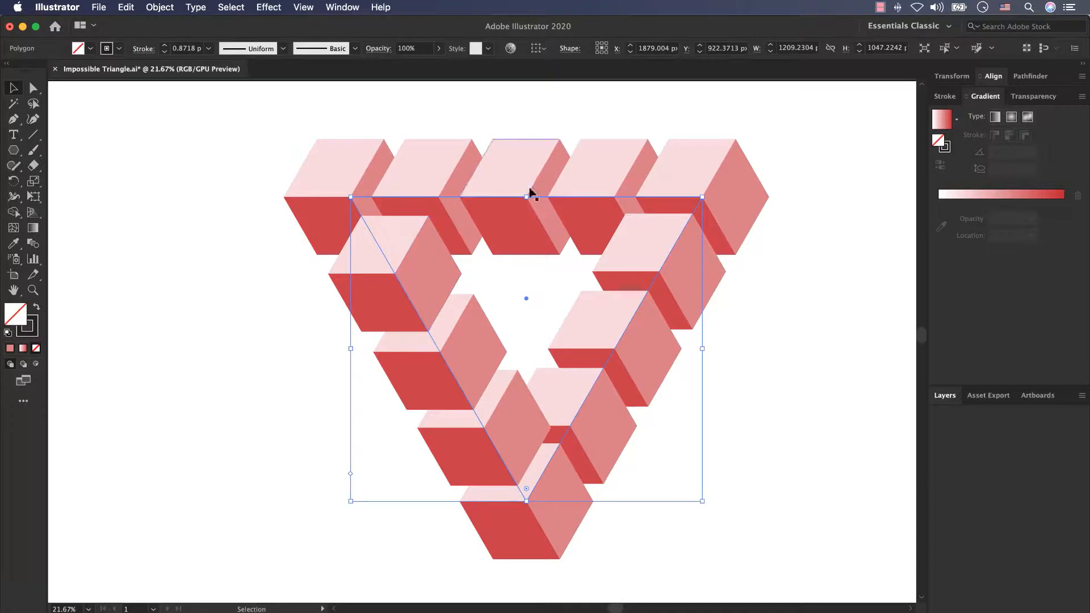
left_click(220, 422)
Step: Send the left side's uppermost copied cube to the back of the stacking order
left_click(410, 291)
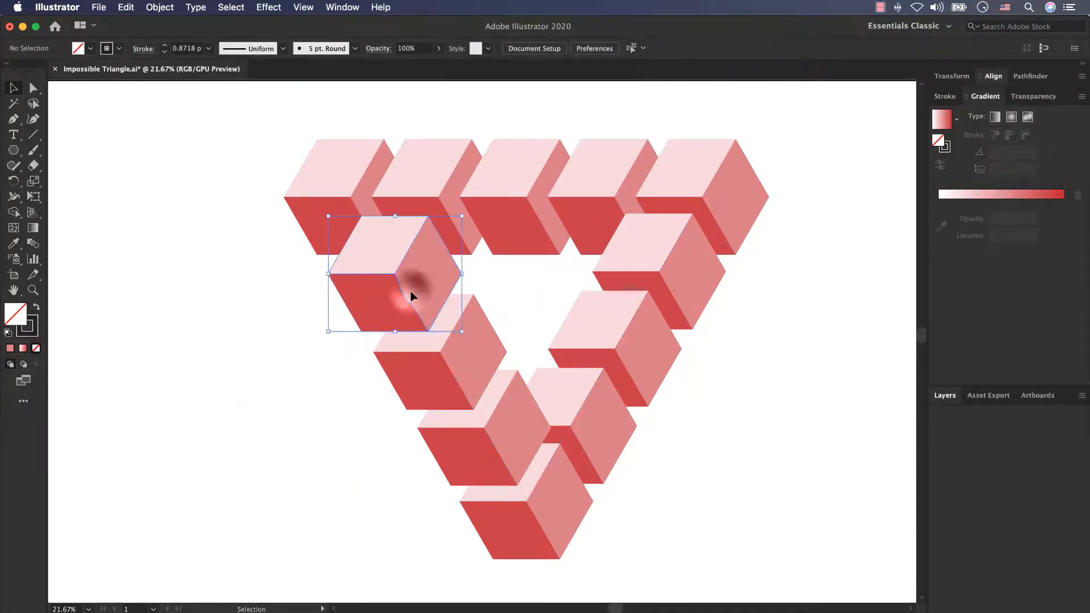
right_click(410, 287)
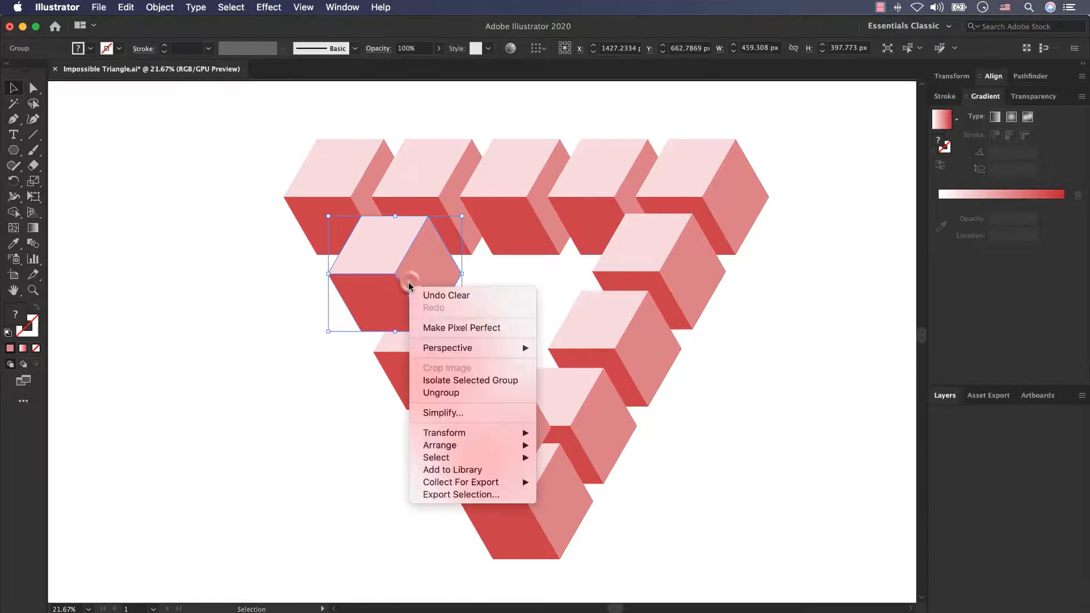
mouse_move(493, 448)
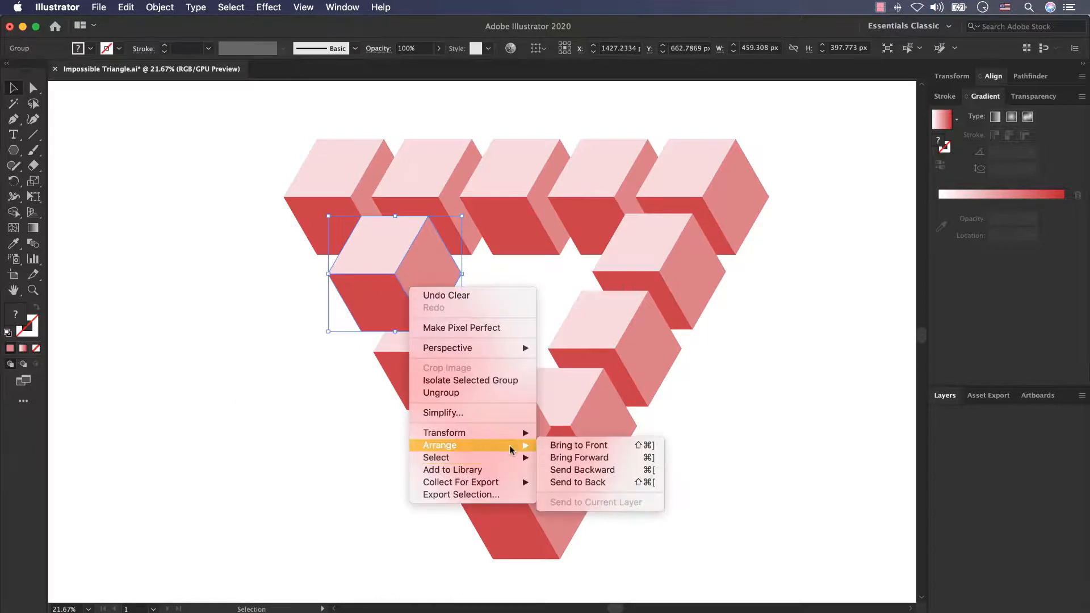
left_click(578, 482)
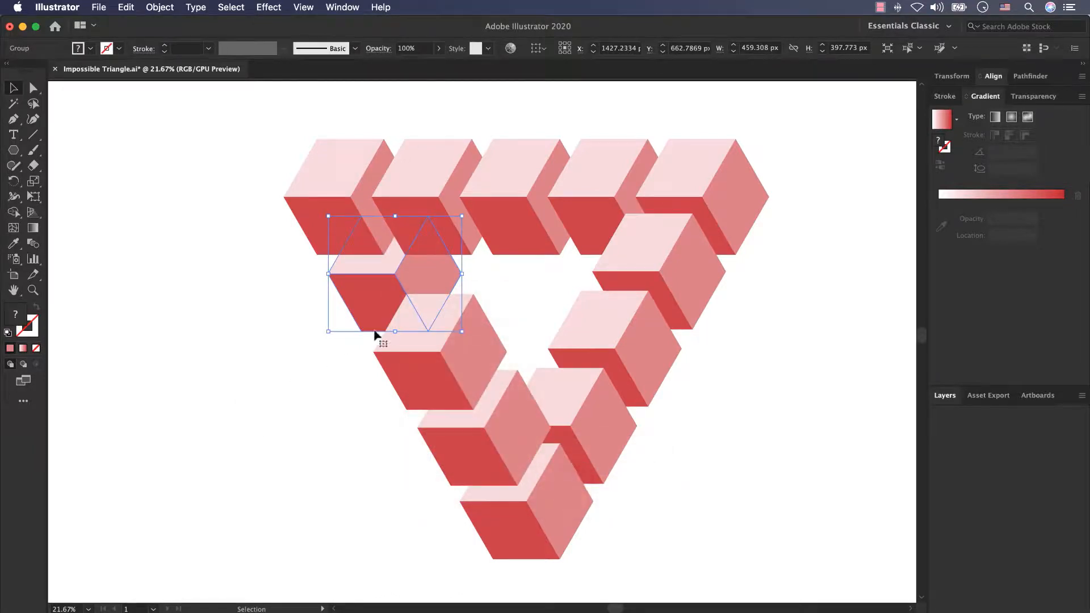
Step: Ungroup the cube that was sent to the back and select only its right-hand face
right_click(372, 292)
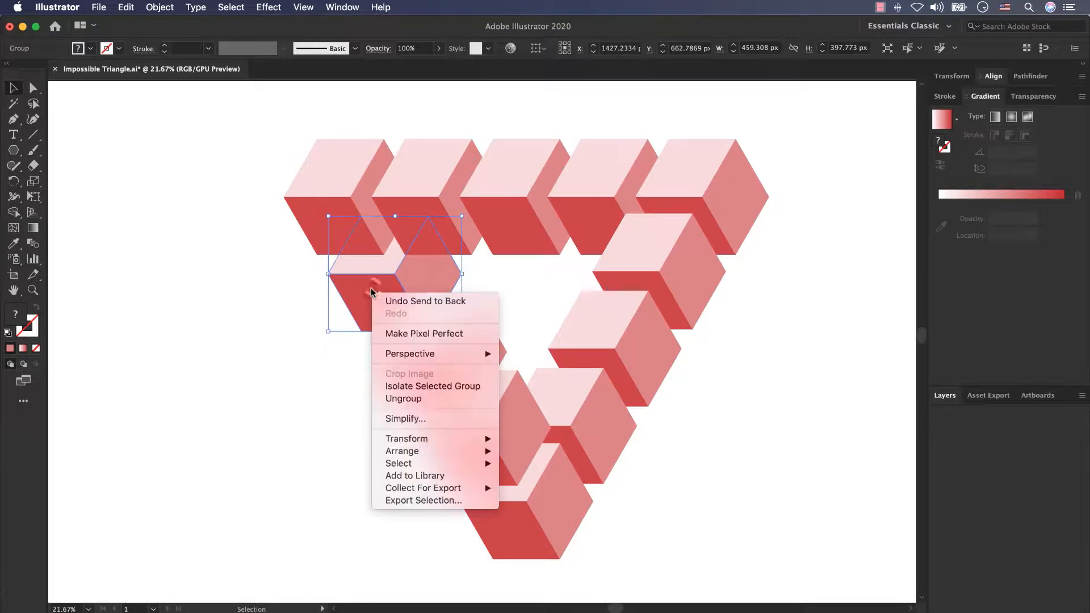
left_click(377, 398)
left_click(319, 380)
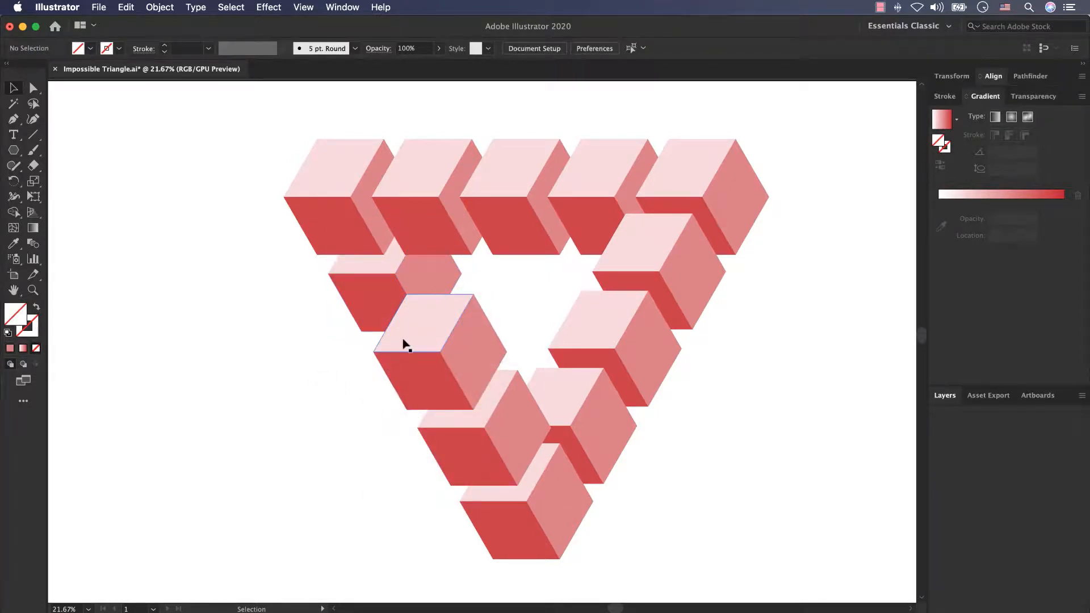
left_click_drag(405, 344, 427, 281)
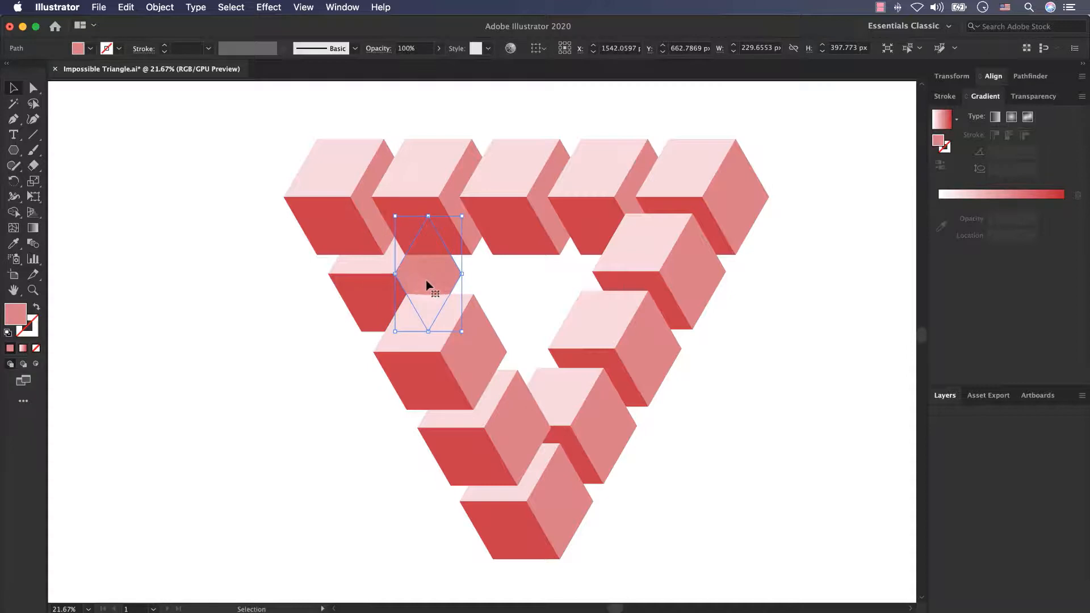
Step: Bring the dark red front face and the right-hand face of the left side's uppermost copied cube to the front, then deselect them
left_click(371, 300, "shift")
right_click(377, 297)
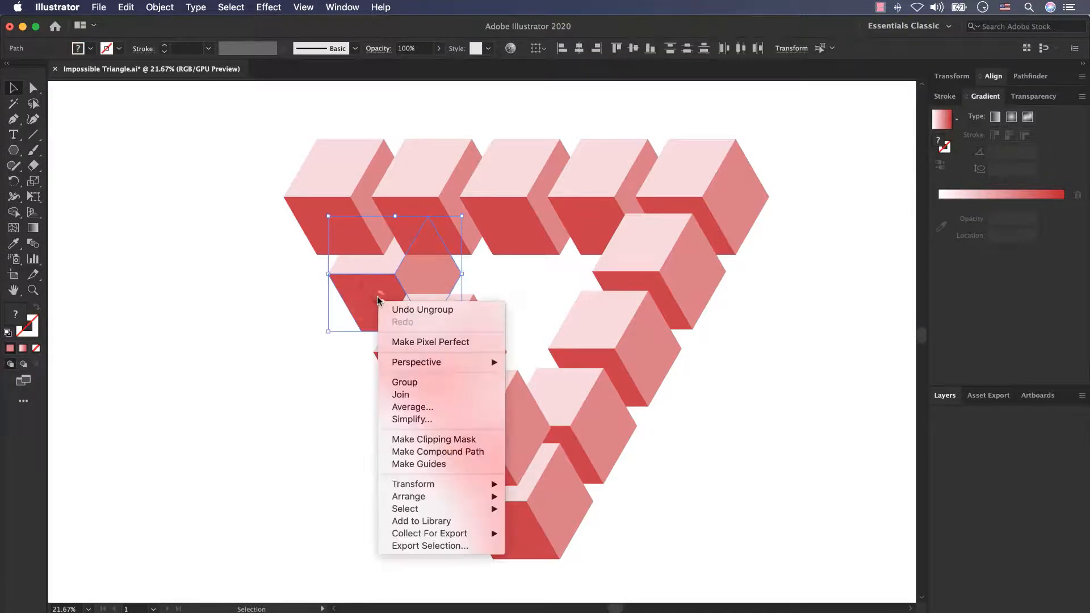
mouse_move(431, 496)
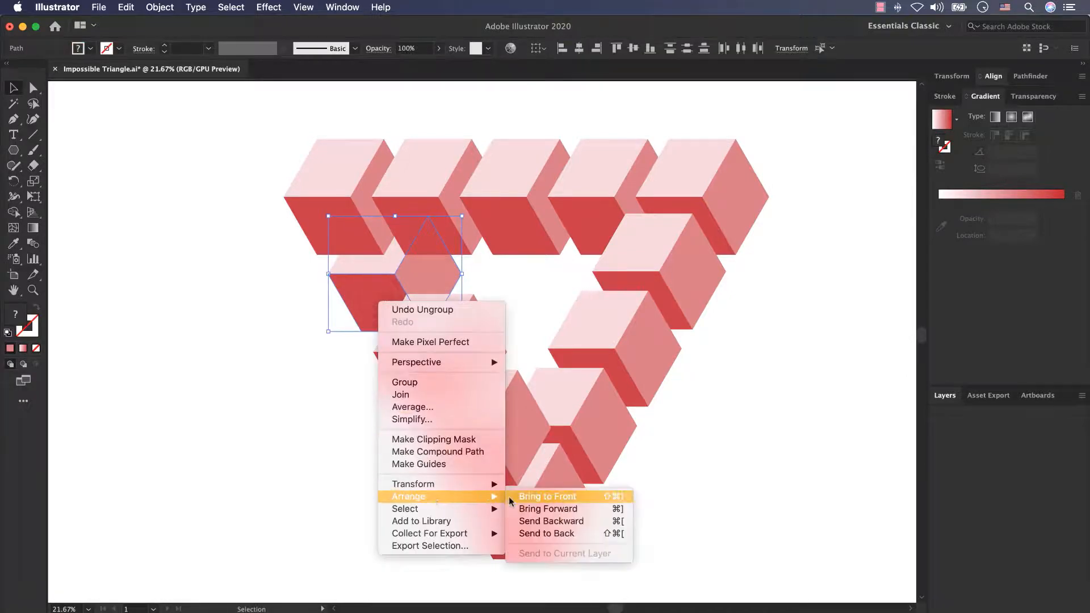
left_click(548, 498)
left_click(344, 447)
Step: Ungroup the second cube from the left in the upper row and clear the selection
left_click(432, 182)
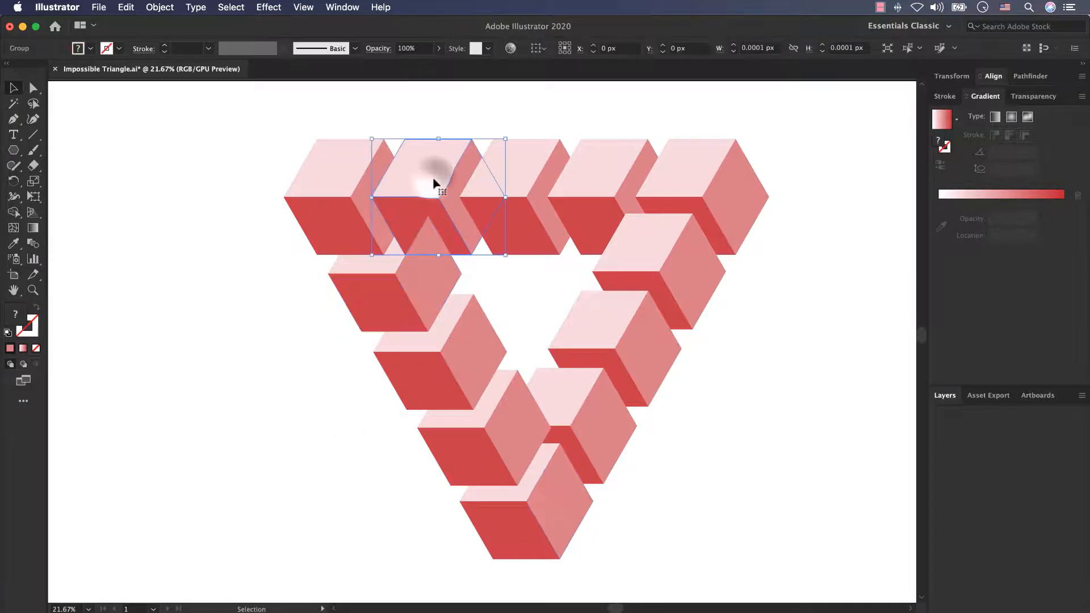
right_click(435, 182)
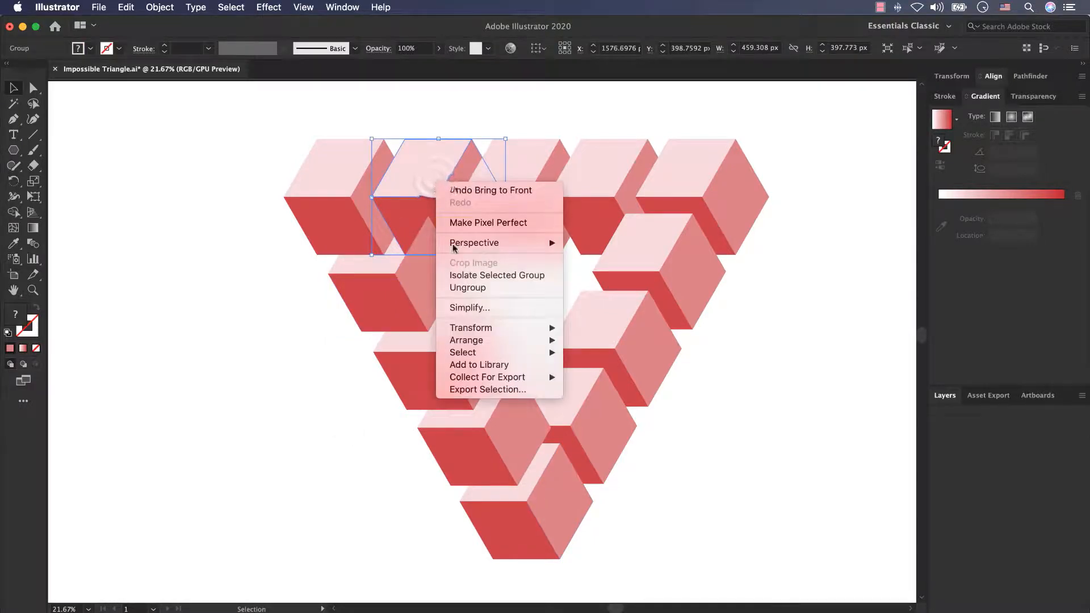
left_click(469, 288)
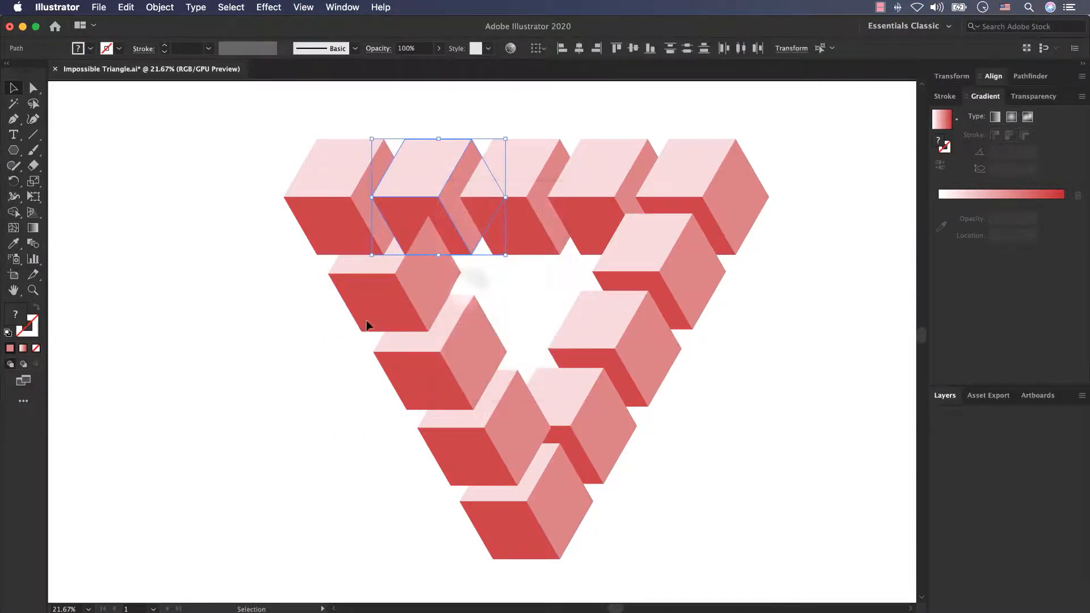
left_click(323, 402)
Step: Bring the dark red front face of the upper row's second cube to the front of the stacking order and deselect it
left_click(417, 212)
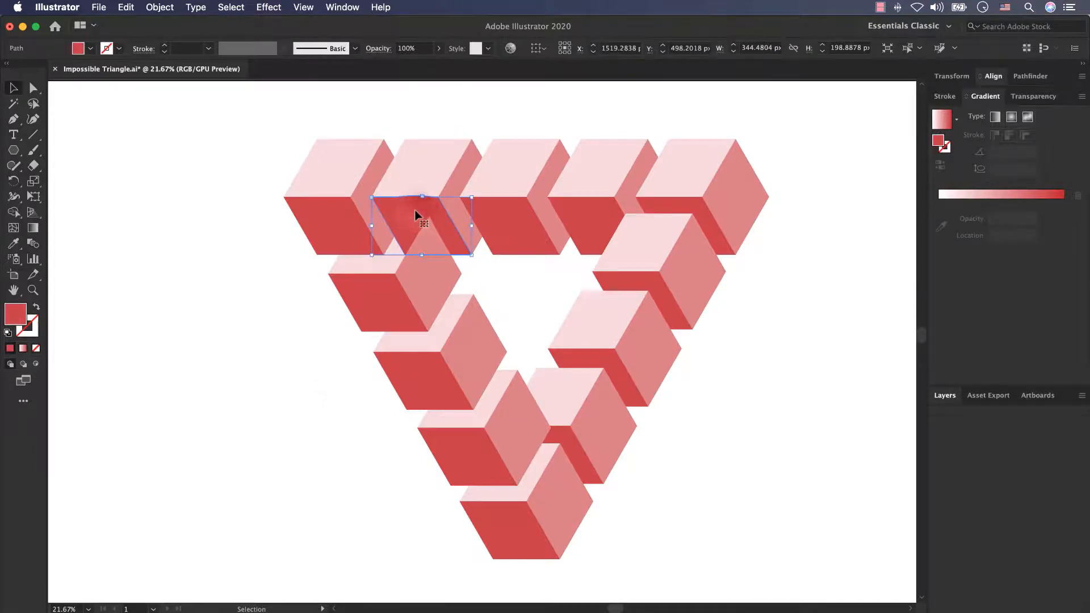
right_click(415, 214)
mouse_move(516, 422)
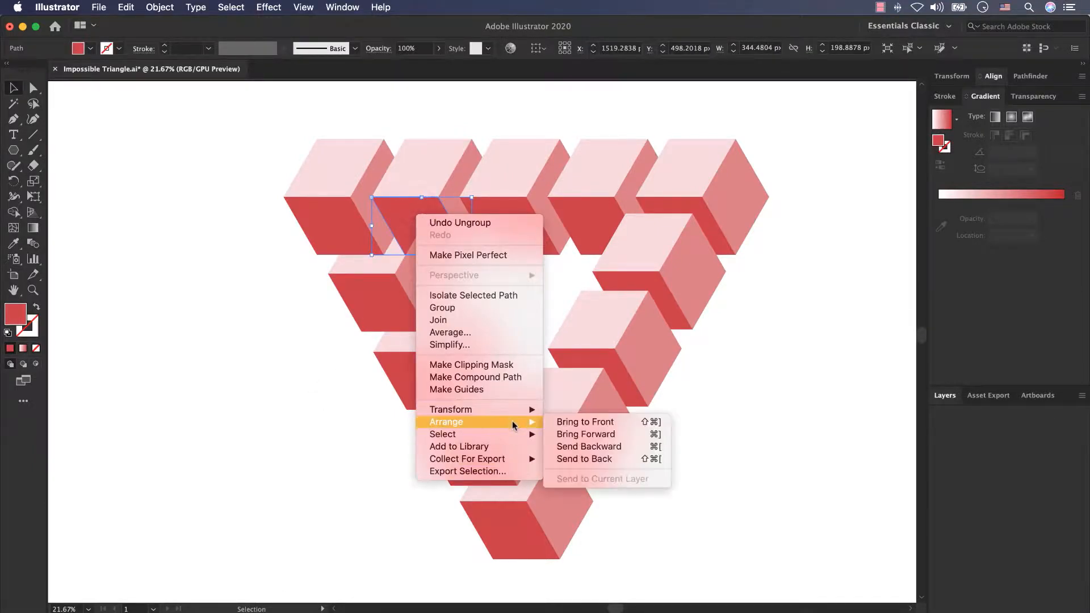
left_click(585, 423)
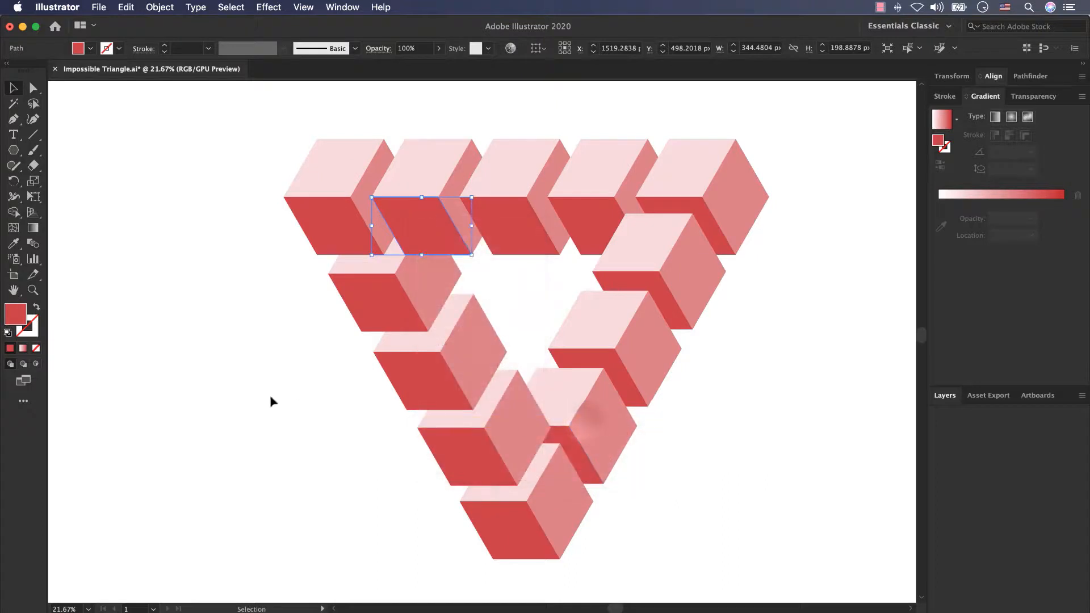
left_click(292, 386)
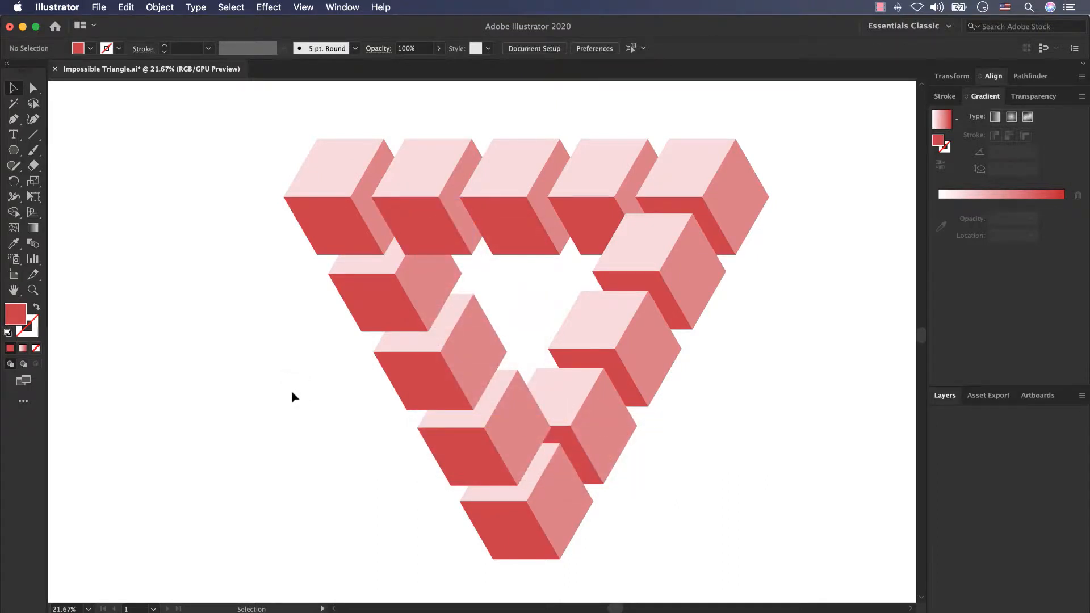
Step: Fit the artboard in view and delete the red gradient colour strip beside it
left_click(88, 609)
left_click(104, 595)
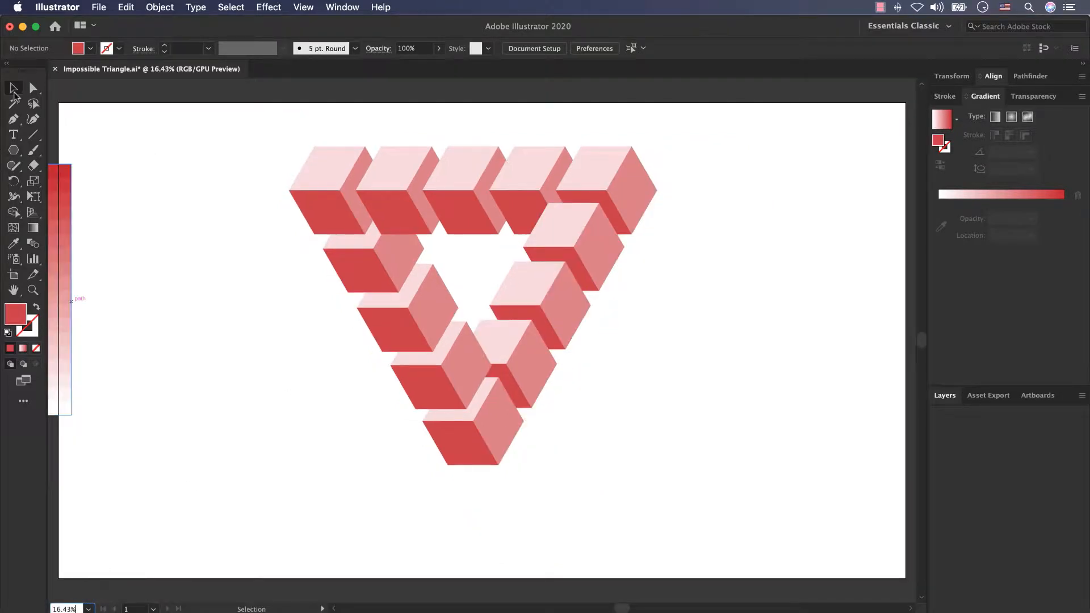
left_click(64, 189)
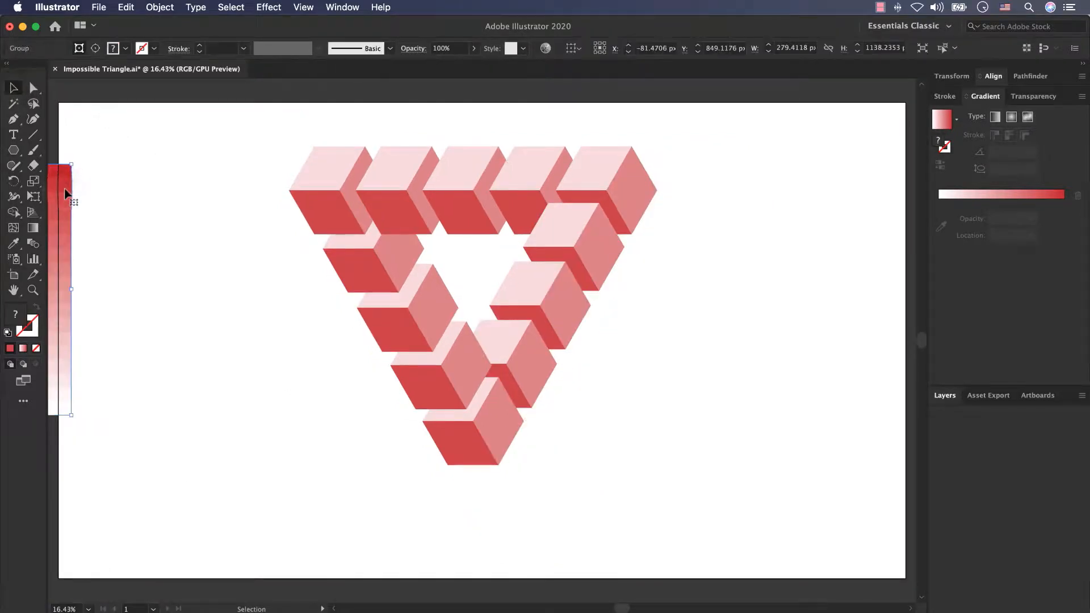
key("Delete")
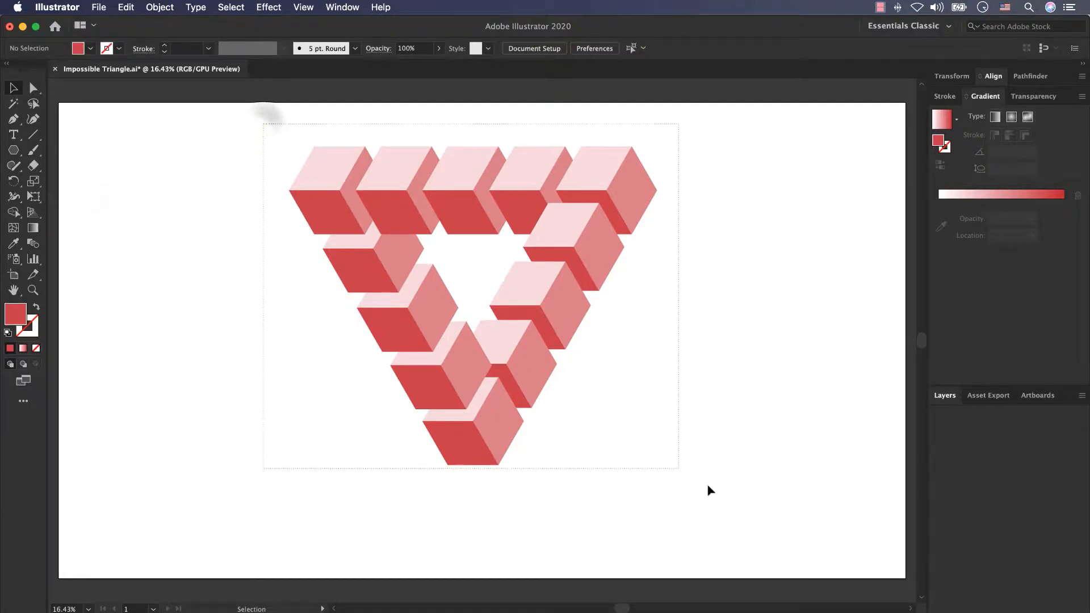
Step: Group all the cubes of the triangle, move the group down to the middle of the artboard and deselect it
key("super+a")
key("super+g")
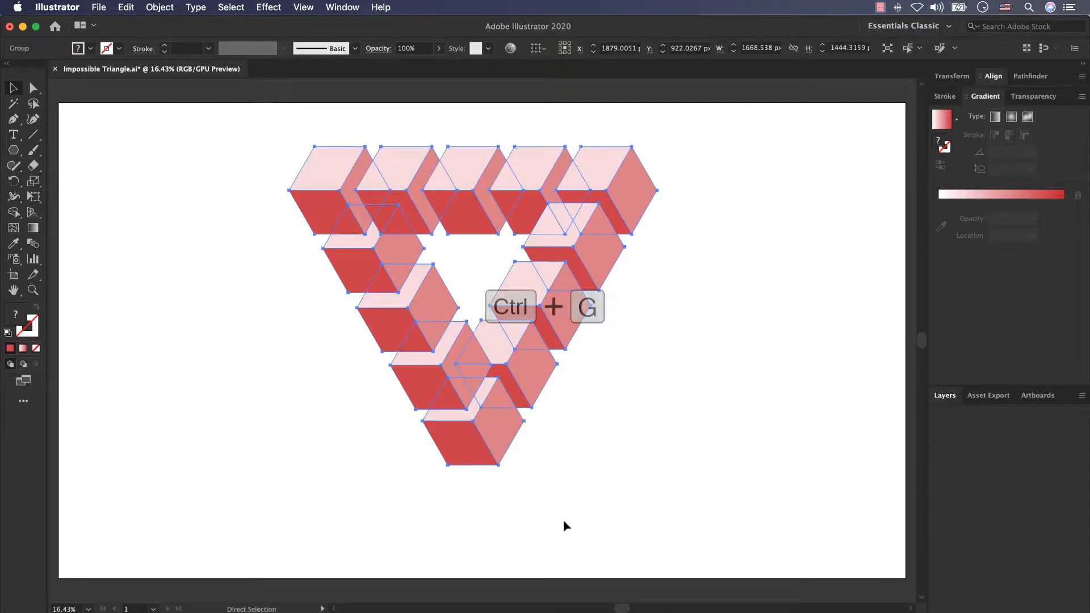
left_click_drag(525, 278, 527, 338)
left_click(760, 359)
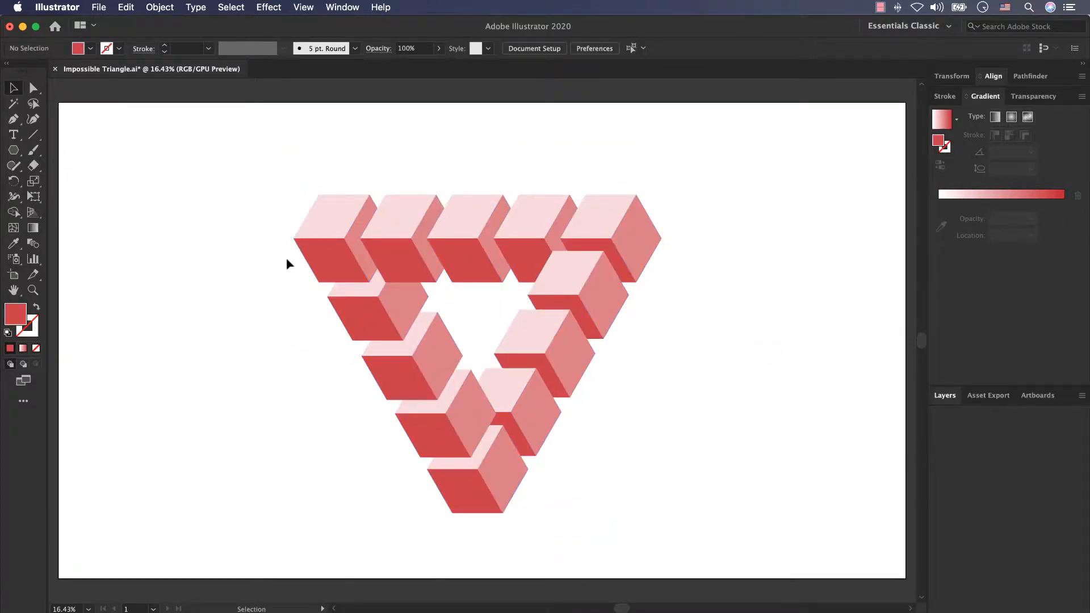
left_click_drag(266, 165, 187, 277)
Step: Draw a 3840 × 2160 px rectangle covering the whole artboard and send it to the back behind the cubes
left_click_drag(13, 149, 62, 149)
left_click_drag(58, 104, 906, 578)
left_click(13, 87)
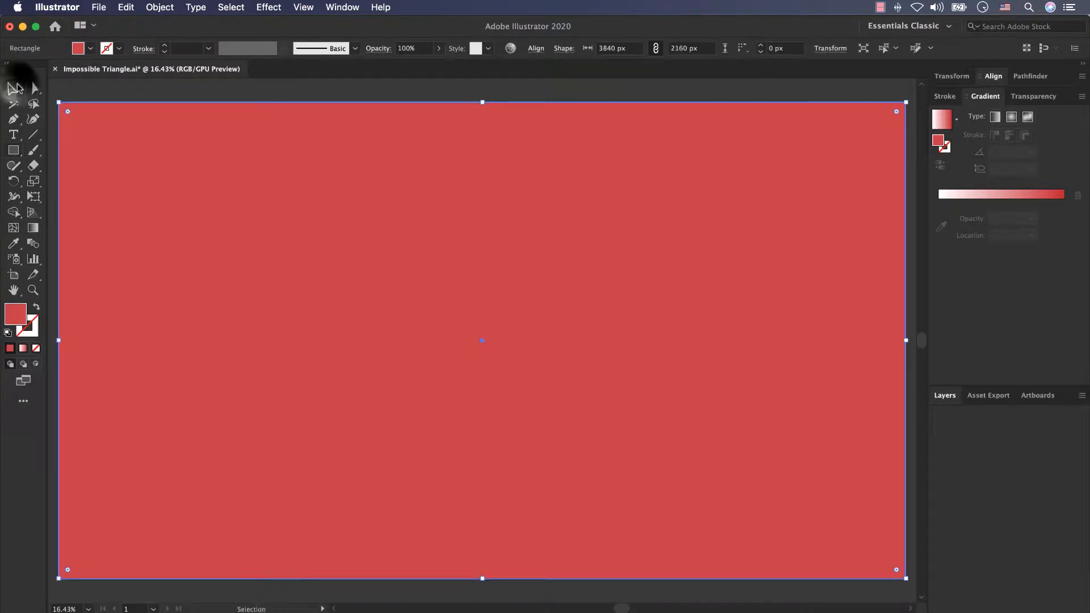
right_click(226, 222)
mouse_move(322, 434)
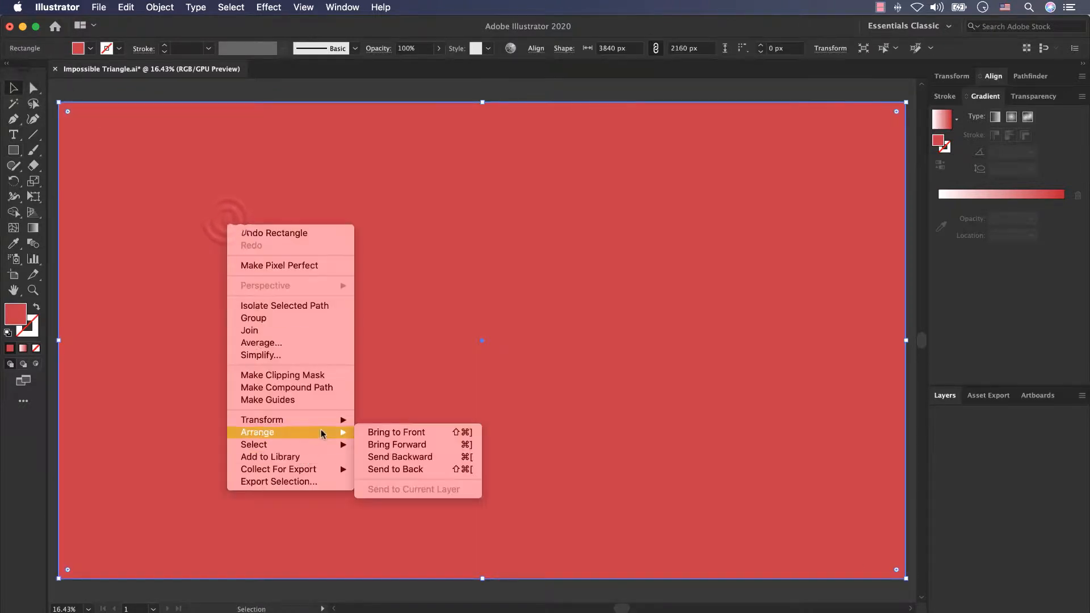
left_click(397, 470)
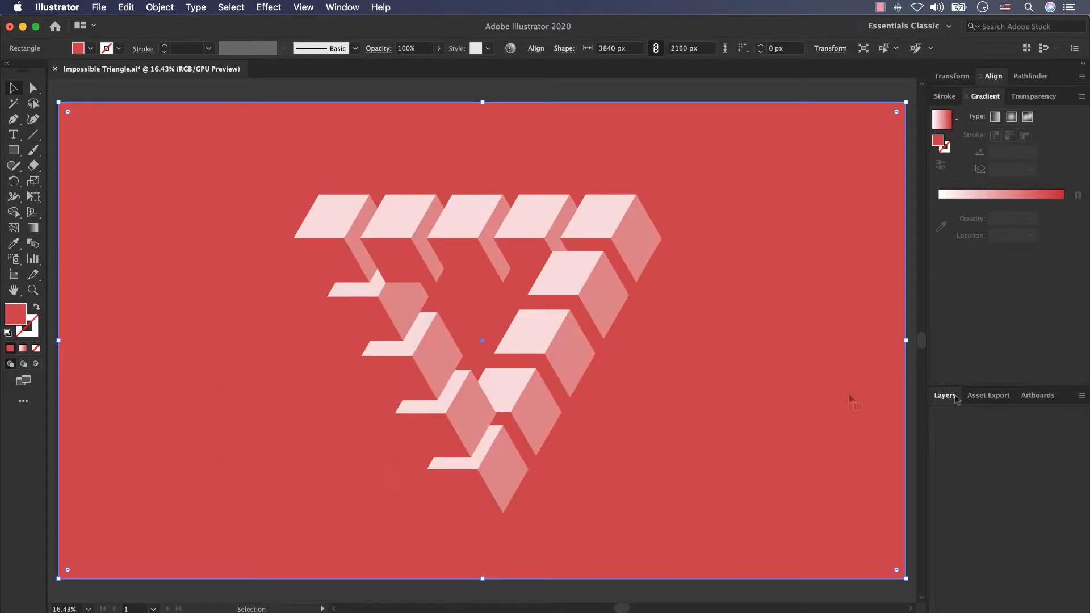
Step: Fill the background rectangle with a radial gradient from bright red in the centre to black at the edges
left_click(942, 120)
left_click(1011, 116)
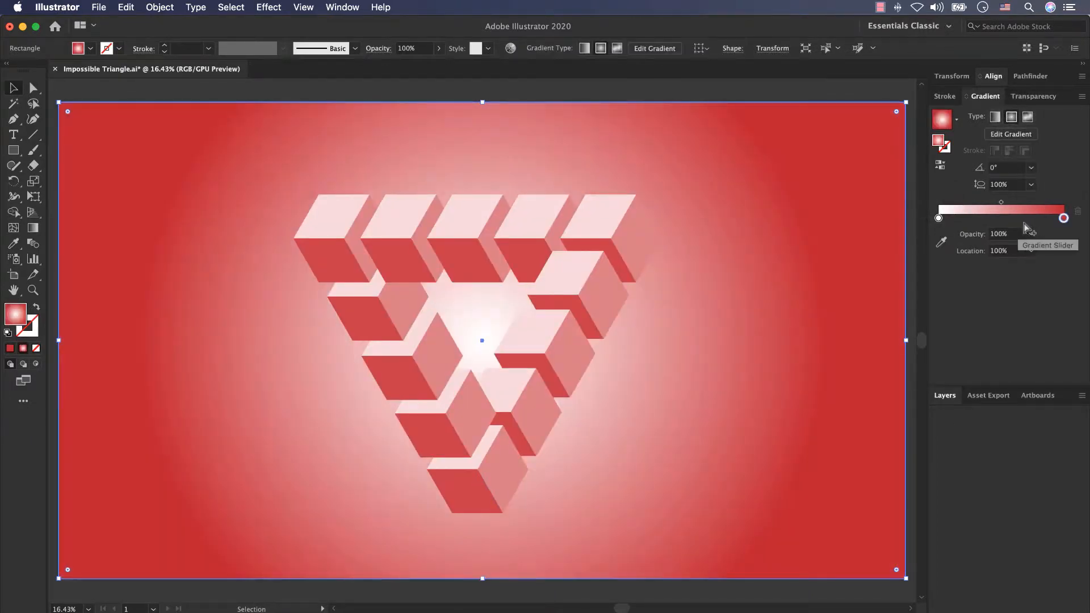
double_click(938, 218)
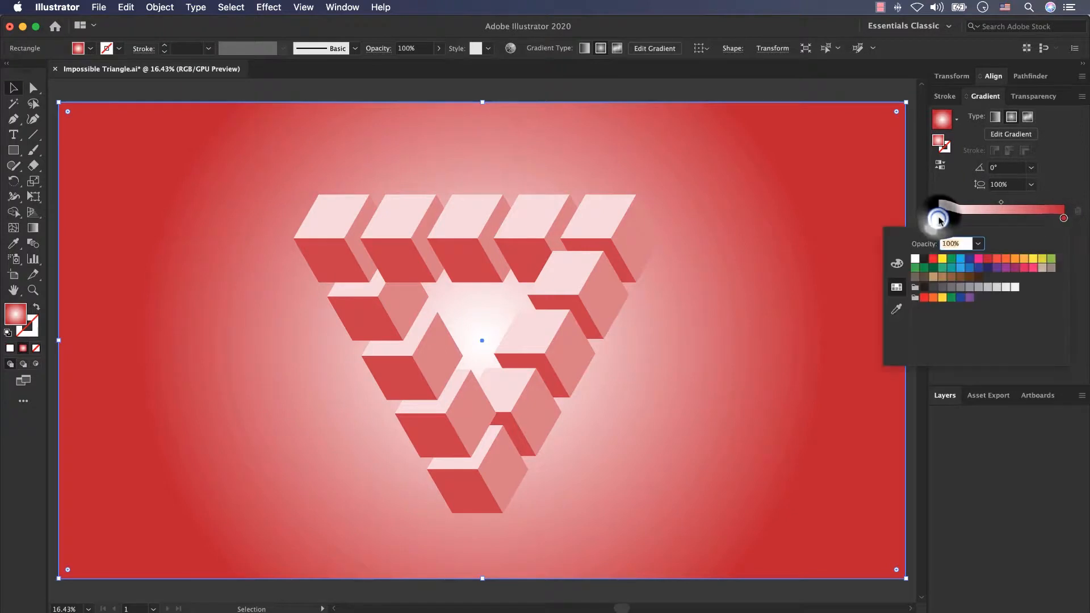
left_click(933, 258)
left_click(1063, 218)
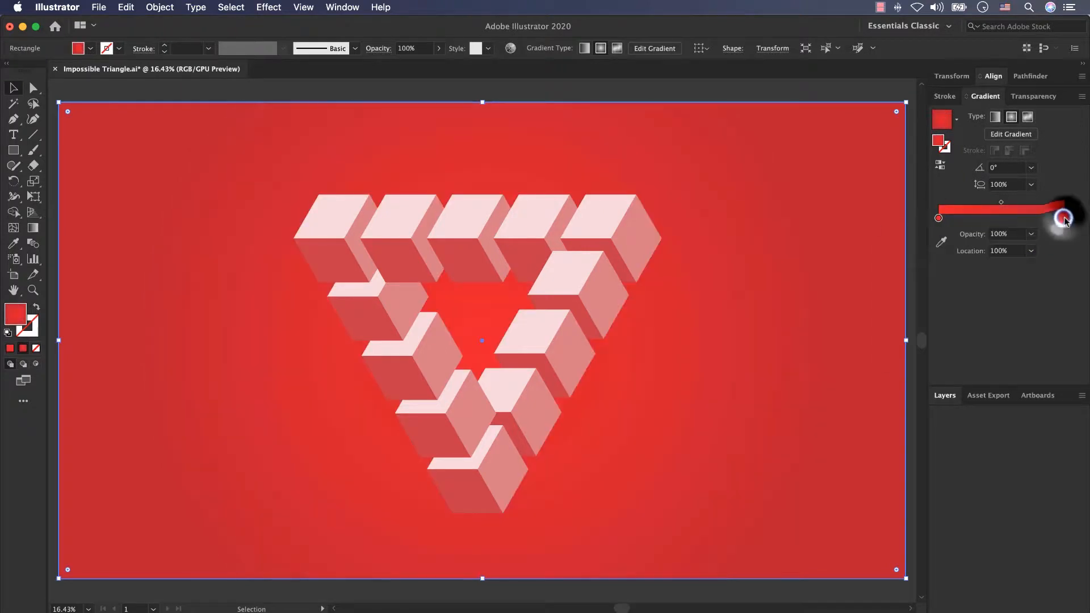
double_click(1063, 218)
left_click(929, 263)
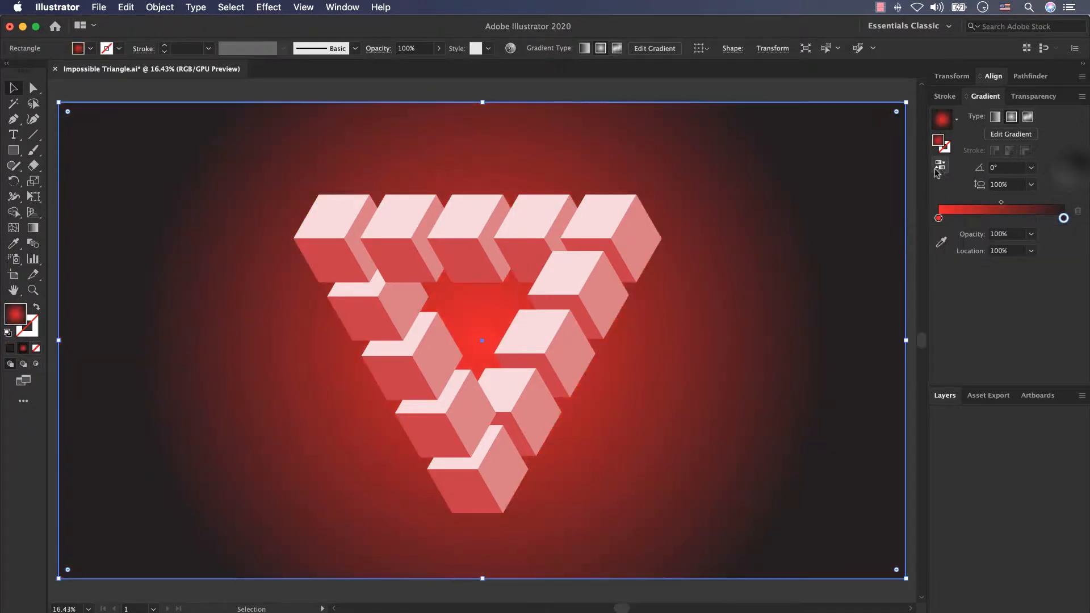
left_click(940, 166)
left_click(940, 168)
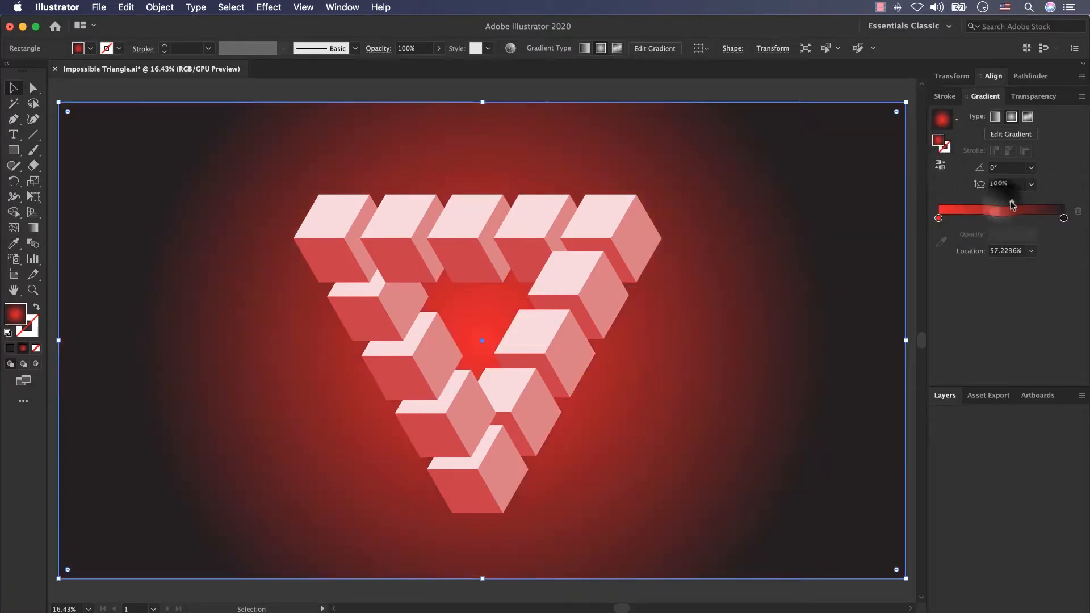
Step: Shift the background gradient's midpoint to about 57% and extend its radius to near the artboard's right edge
left_click_drag(1001, 202, 1011, 206)
left_click(25, 228)
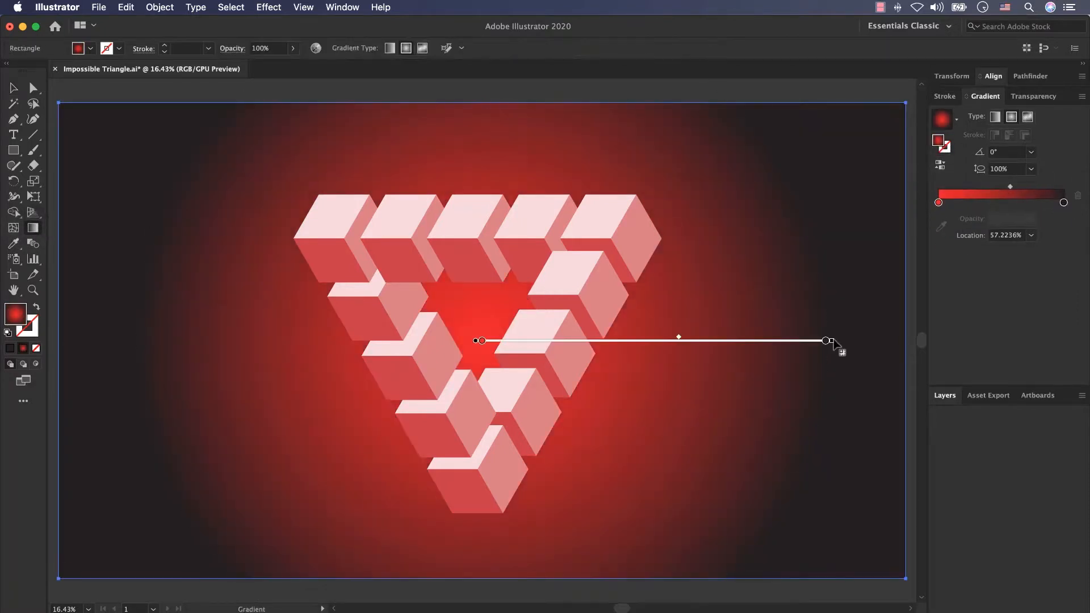
mouse_move(828, 341)
left_mouse_down()
mouse_move(915, 340)
mouse_move(895, 346)
left_mouse_up()
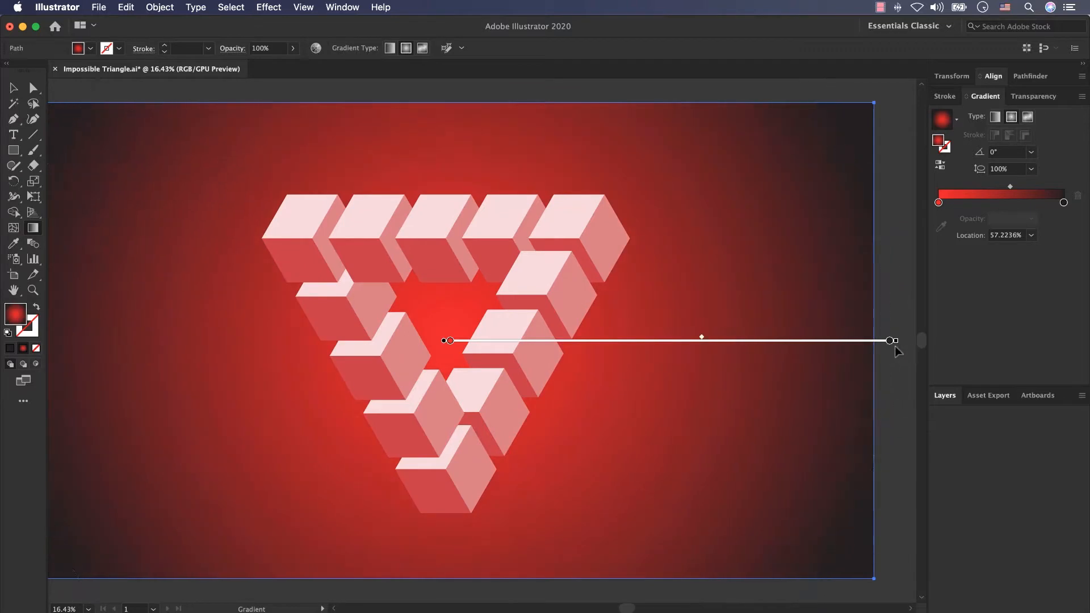
scroll(580, 310, "left", 5)
key("v")
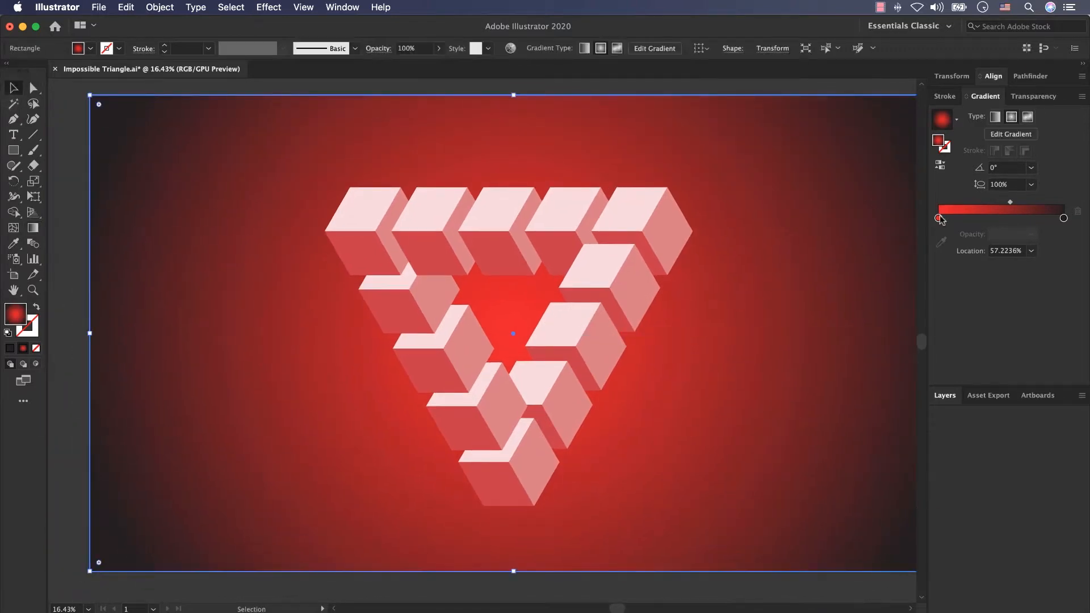
Step: Change the background gradient's centre stop to a darker red, then fit the artboard in view and deselect the rectangle
double_click(939, 218)
left_click(989, 260)
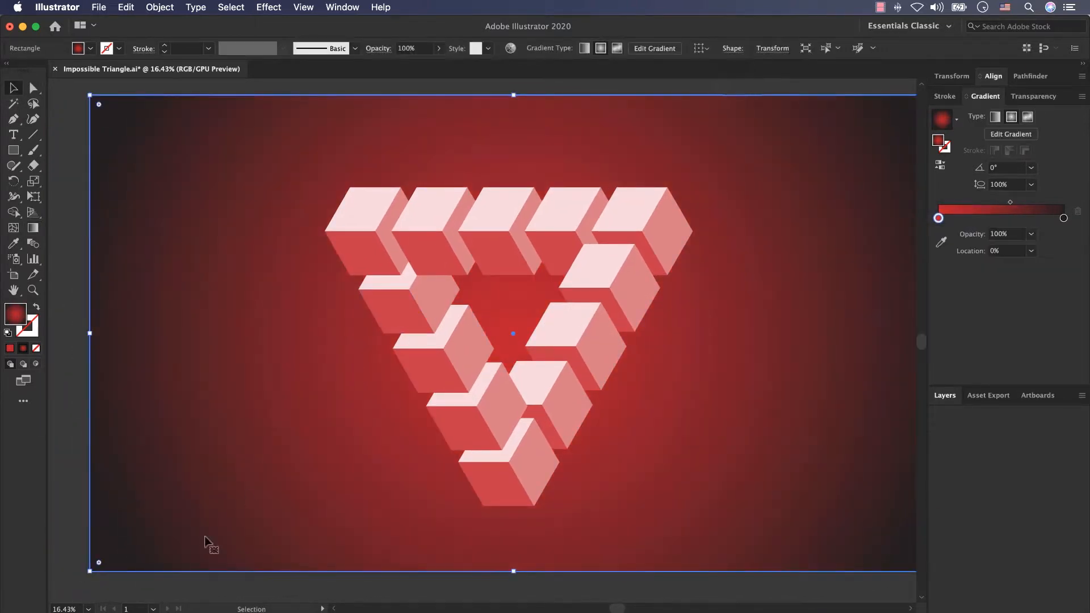
left_click(88, 609)
left_click(102, 593)
left_click(208, 590)
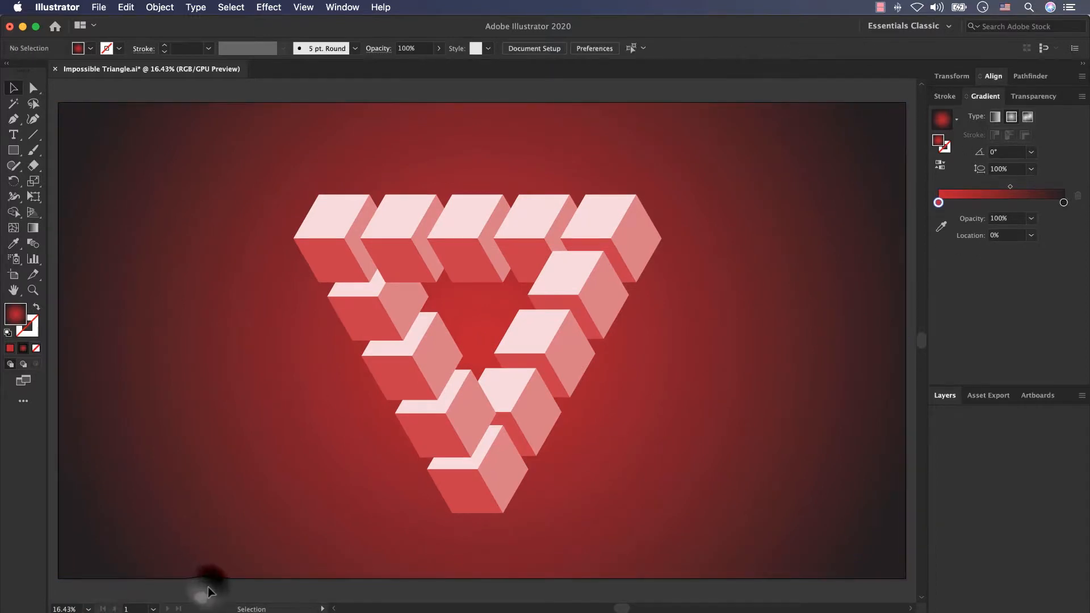
Step: Try a Multiply drop shadow on the cube group with 75% opacity, 7 px X and Y offsets and 5 px blur
left_click_drag(253, 539, 704, 175)
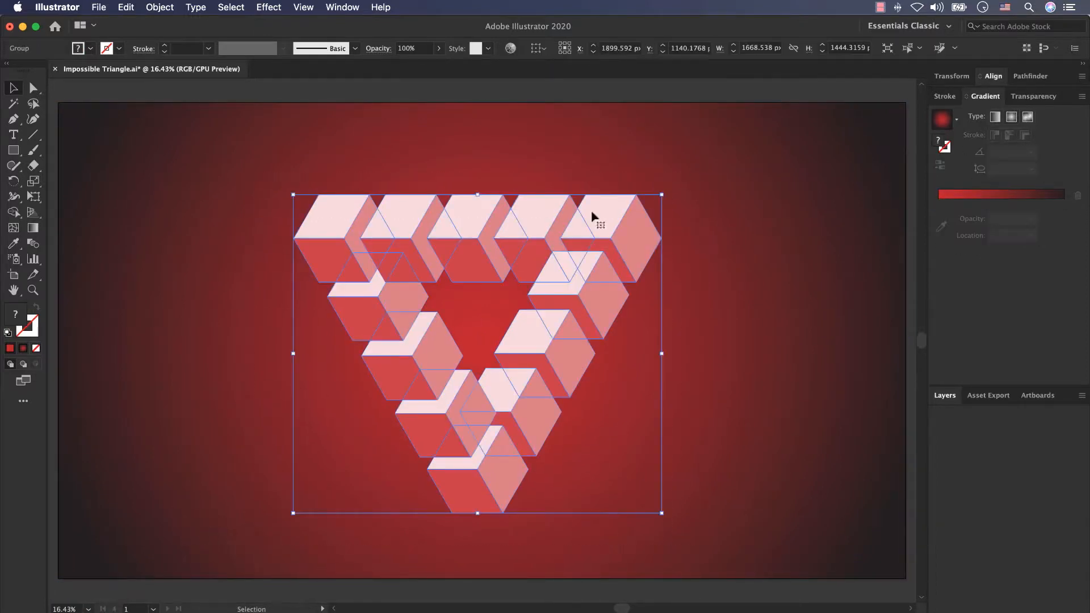
left_click(269, 7)
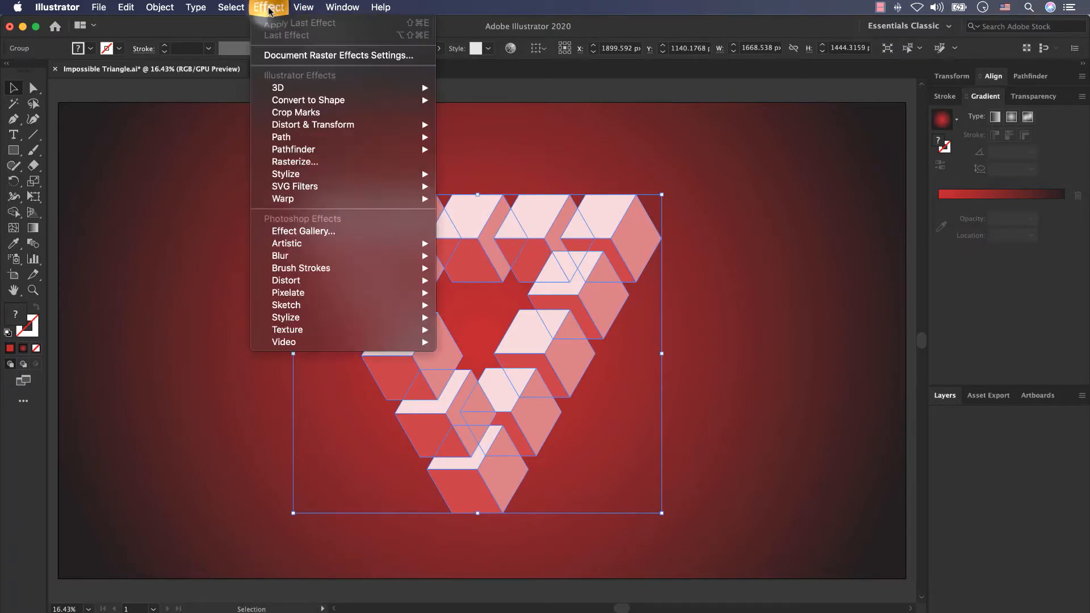
mouse_move(341, 174)
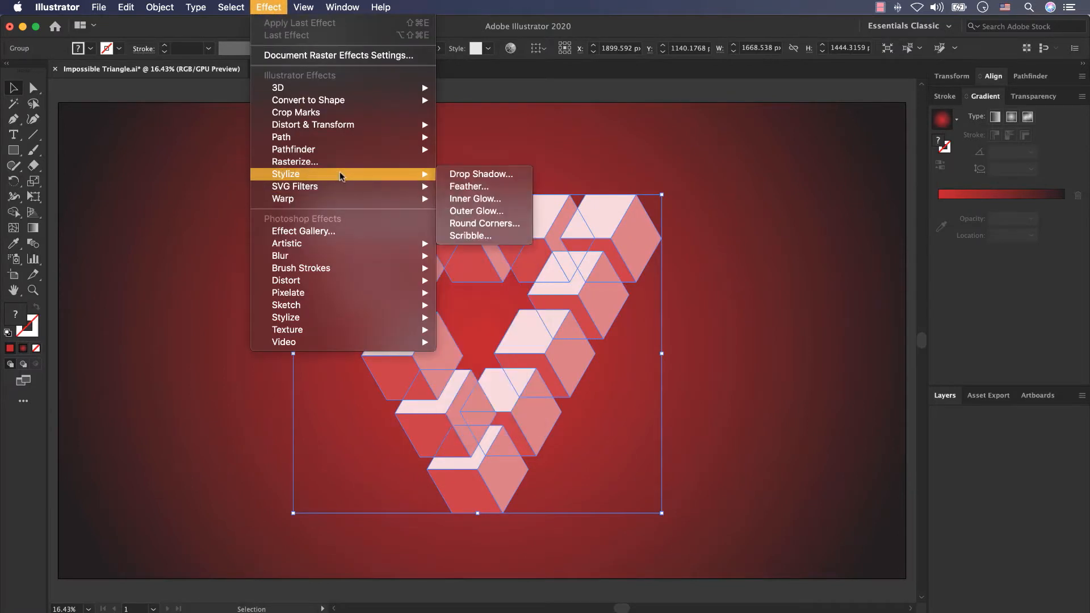
left_click(503, 173)
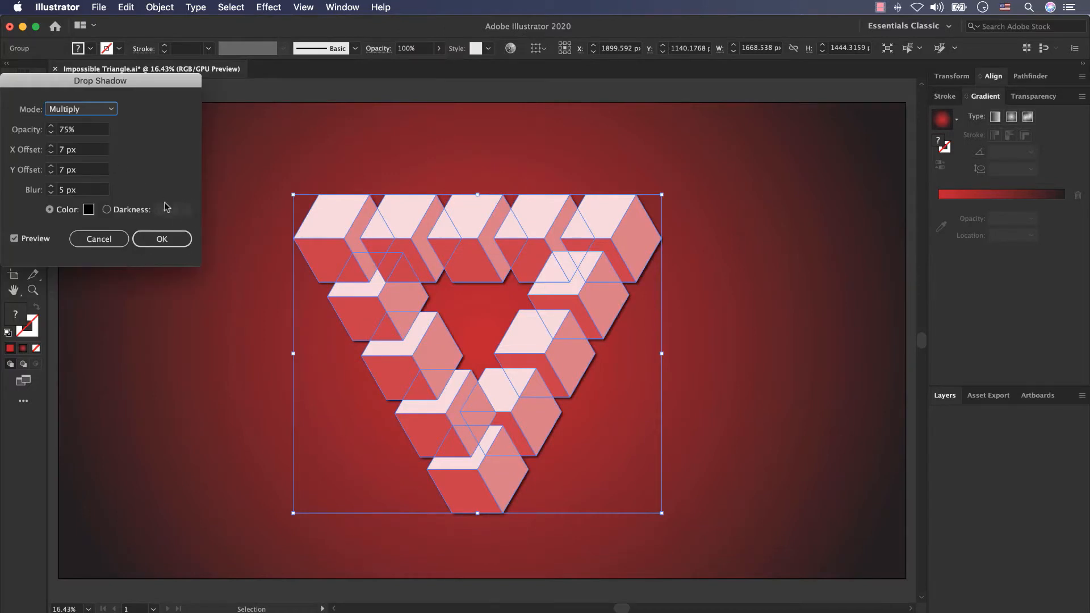
left_click(151, 240)
left_click(159, 326)
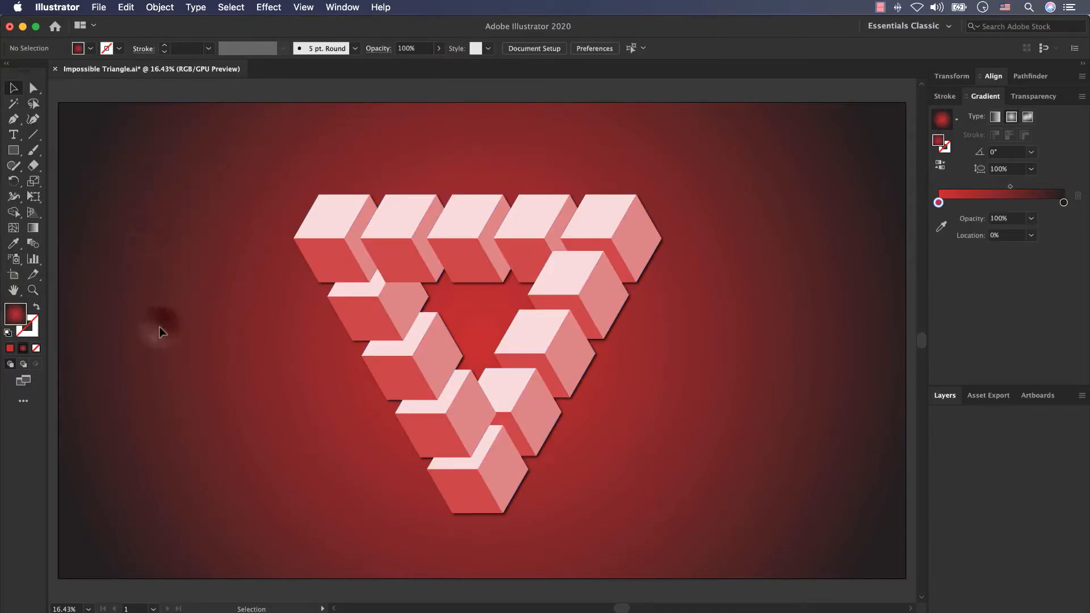
key("super+a")
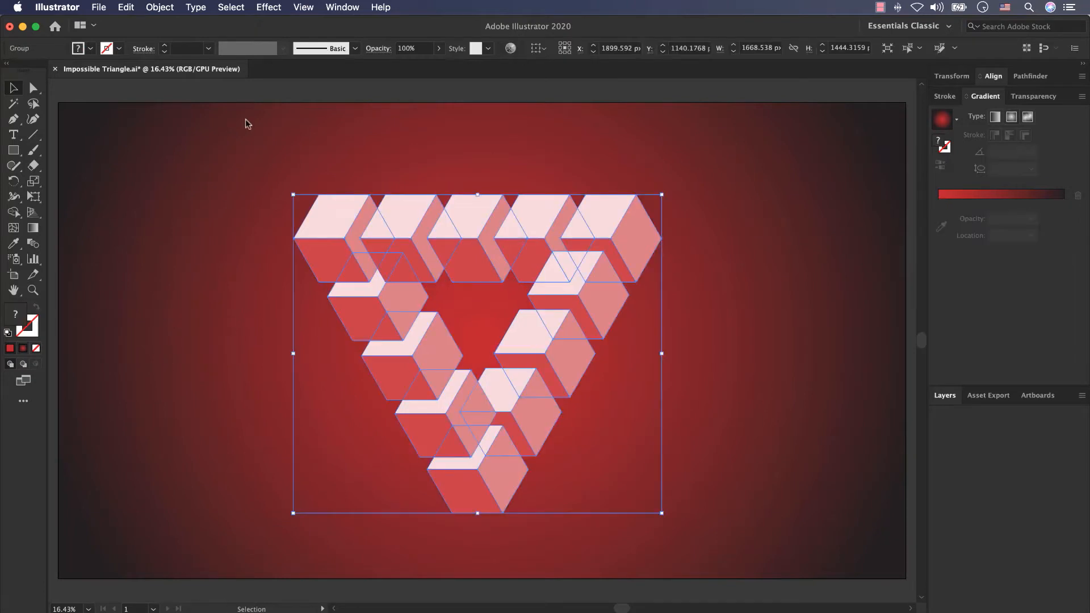
Step: Apply a drop shadow to the cube group in Normal mode with 75% opacity, 7 px offsets and 20 px blur, then deselect it
left_click(269, 7)
mouse_move(420, 175)
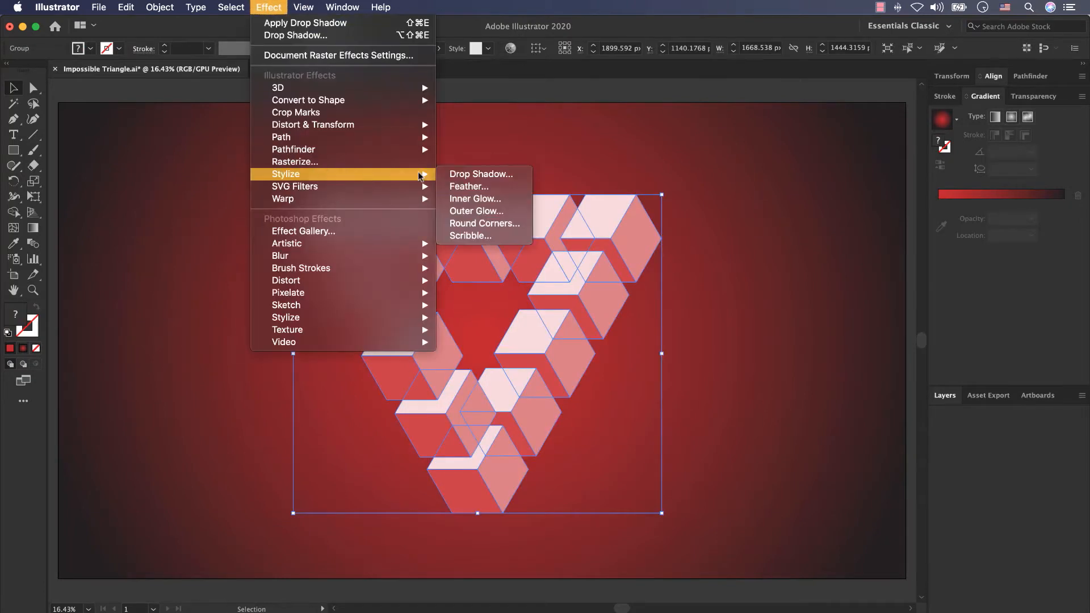
left_click(479, 173)
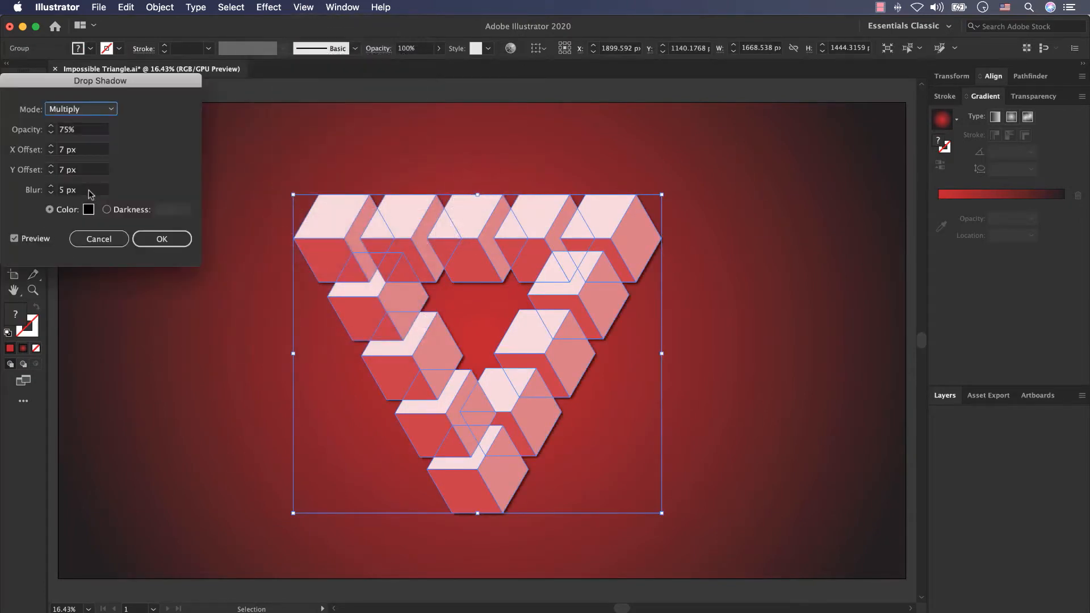
left_click(90, 190)
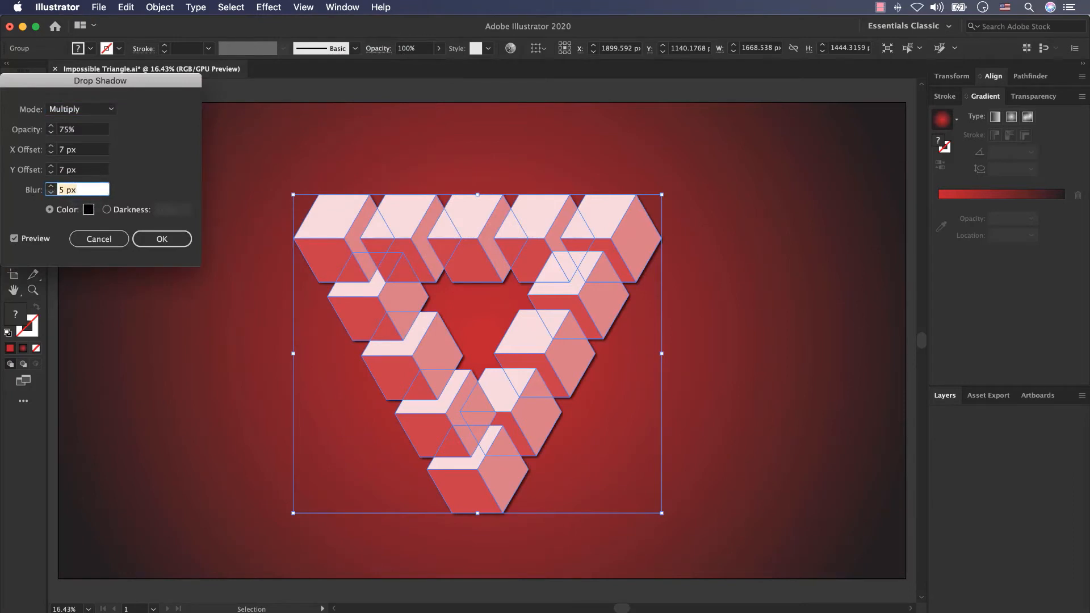
type("20")
key("Tab")
left_click(82, 131)
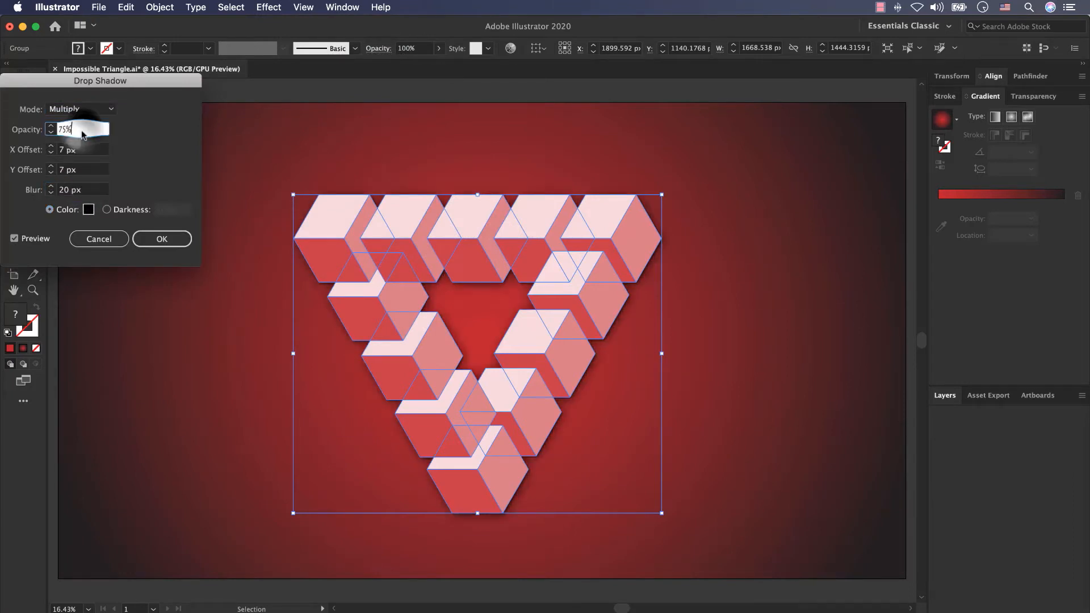
left_click(72, 111)
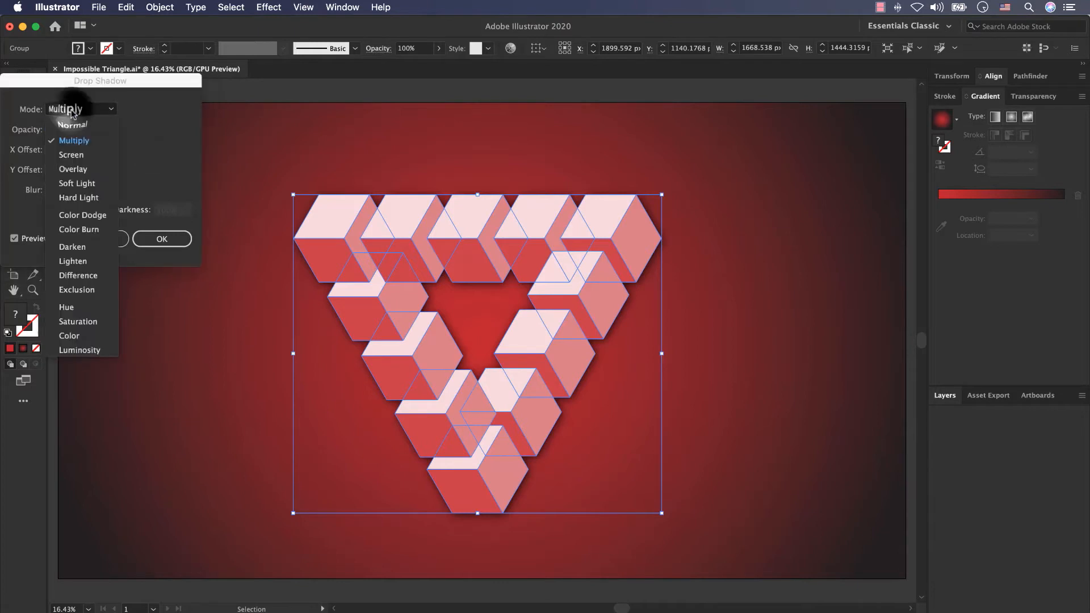
left_click(69, 124)
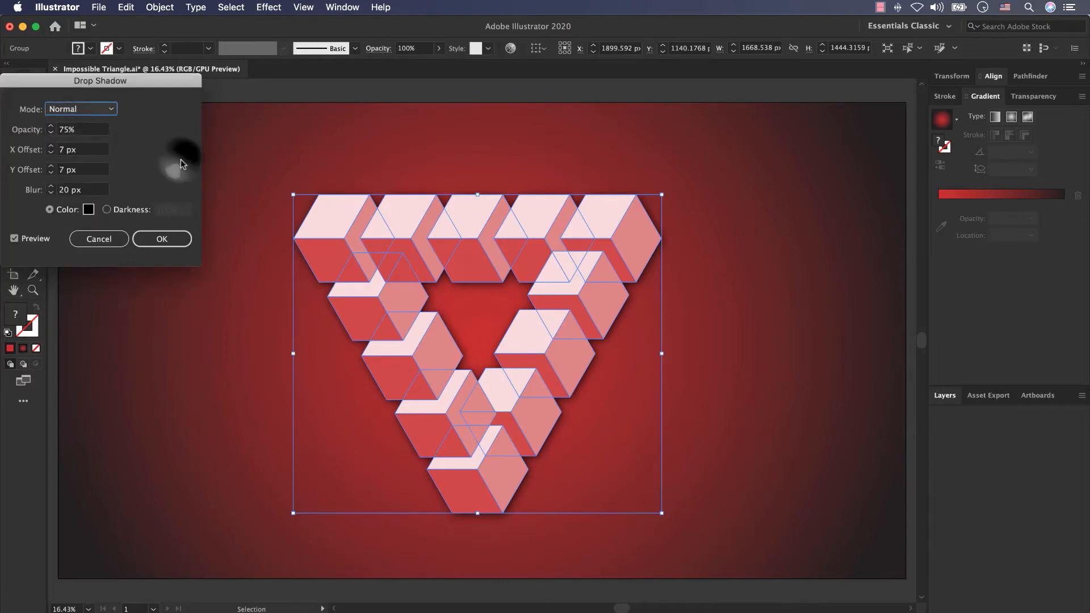
left_click(172, 243)
left_click(214, 322)
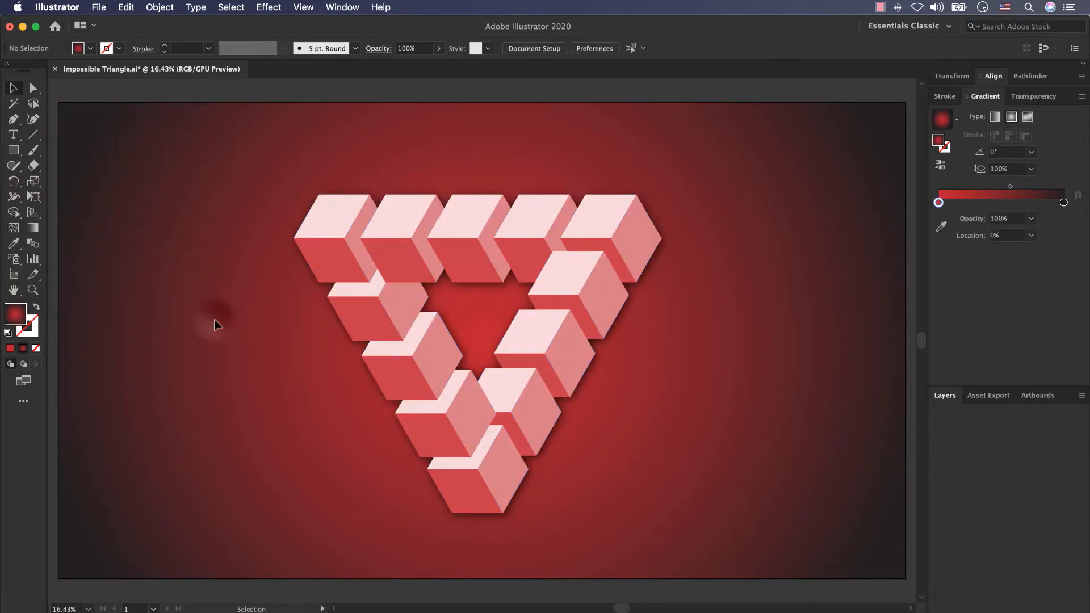